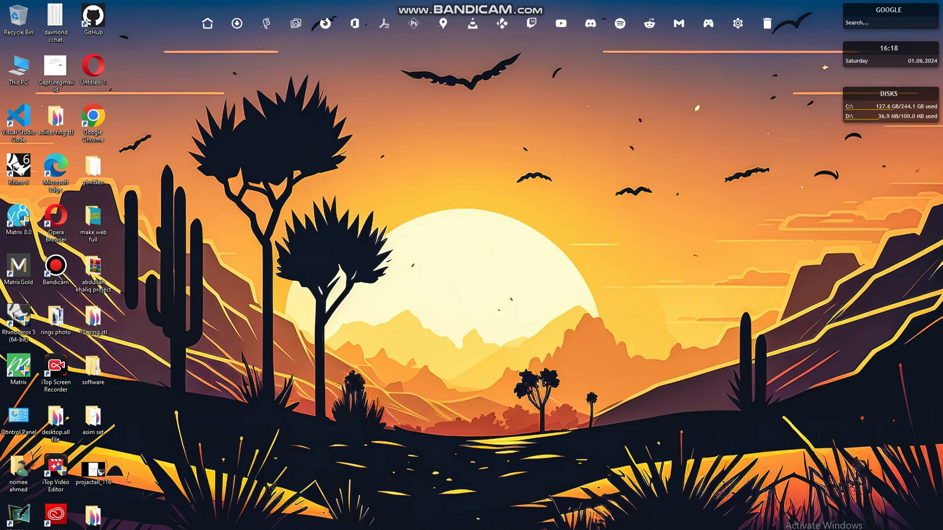
Step: Switch to Adobe Illustrator and draw a square of about 150 px near the artboard's upper-left corner
click(369, 516)
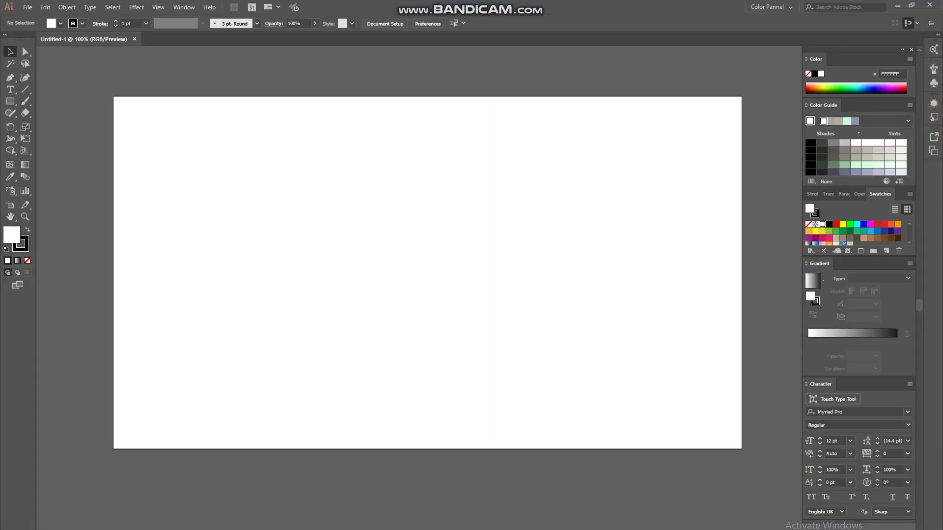
scroll(308, 310, down, 1)
right_click(340, 326)
key(Escape)
drag(340, 326, 371, 327)
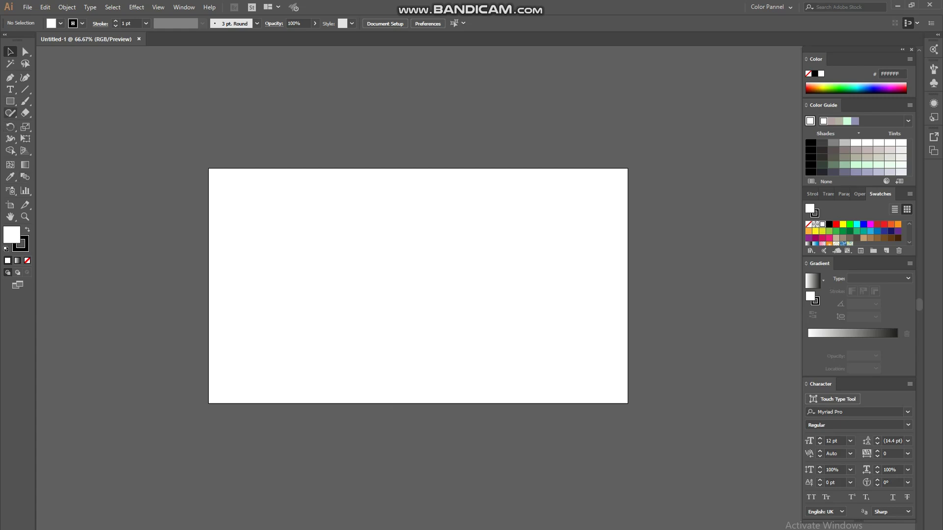
click(10, 101)
drag(250, 214, 275, 239)
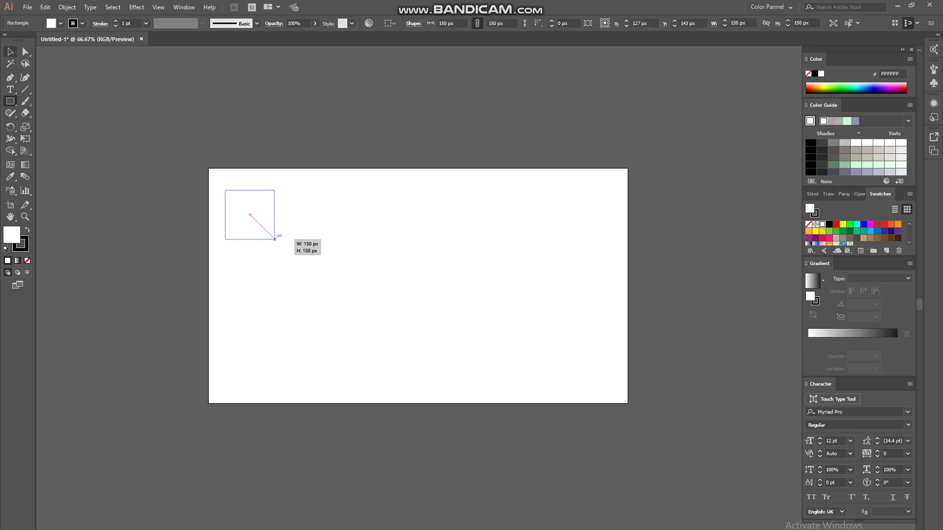
key(v)
click(294, 251)
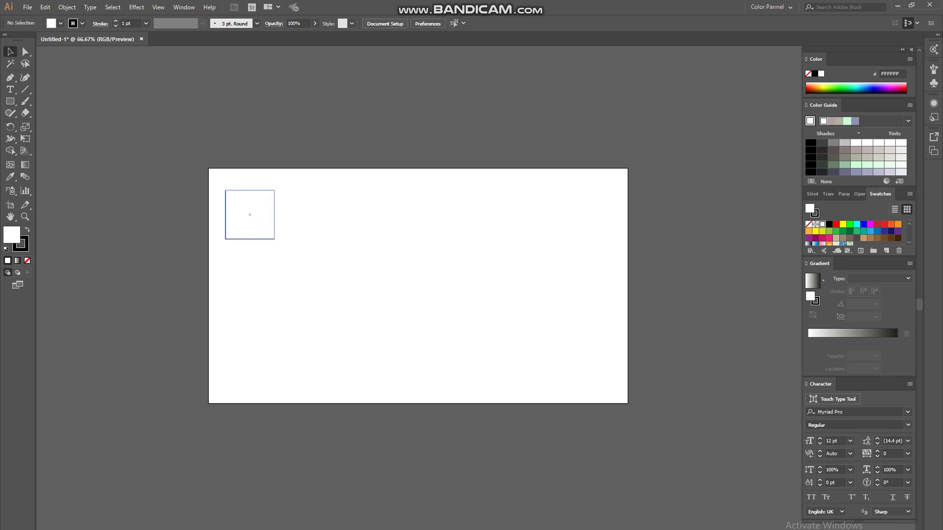
Step: Swap the square's fill and stroke so the fill is black, and set its stroke to none
click(252, 211)
key(shift+x)
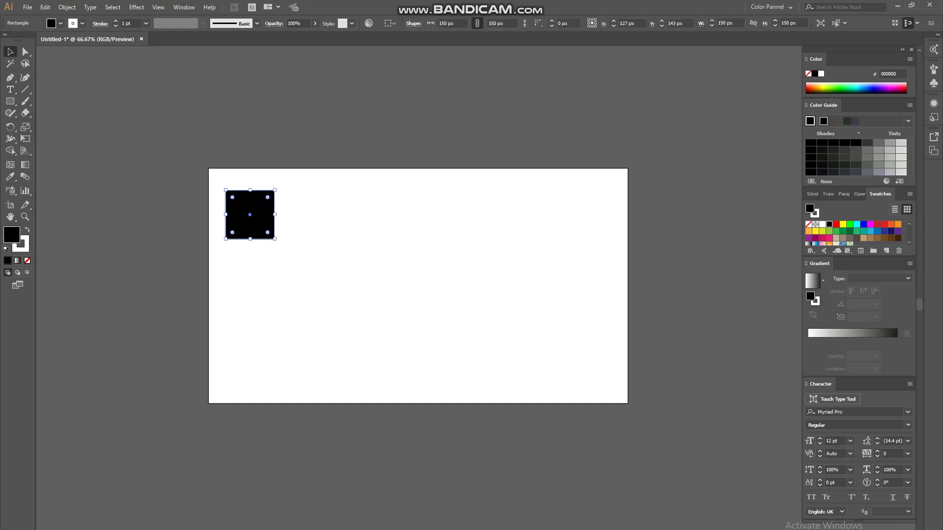
click(25, 247)
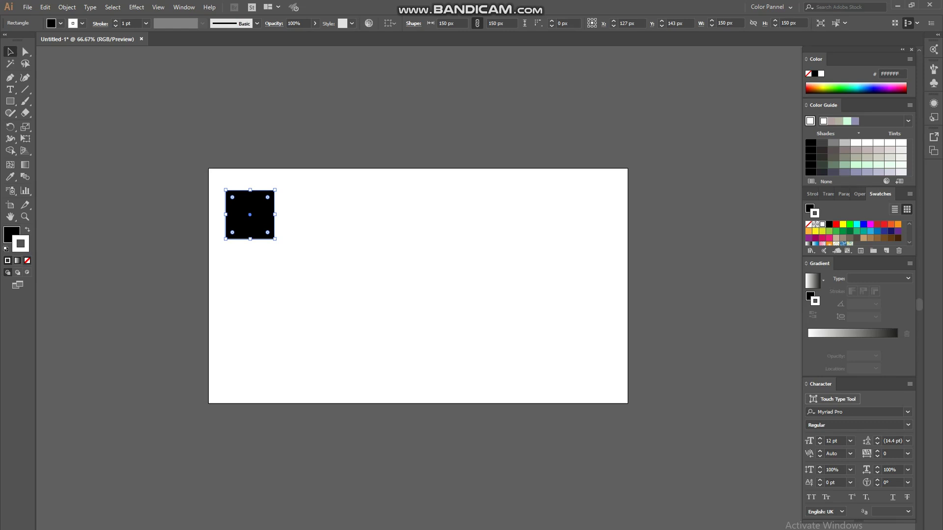
click(27, 260)
key(x)
key(ctrl+shift+a)
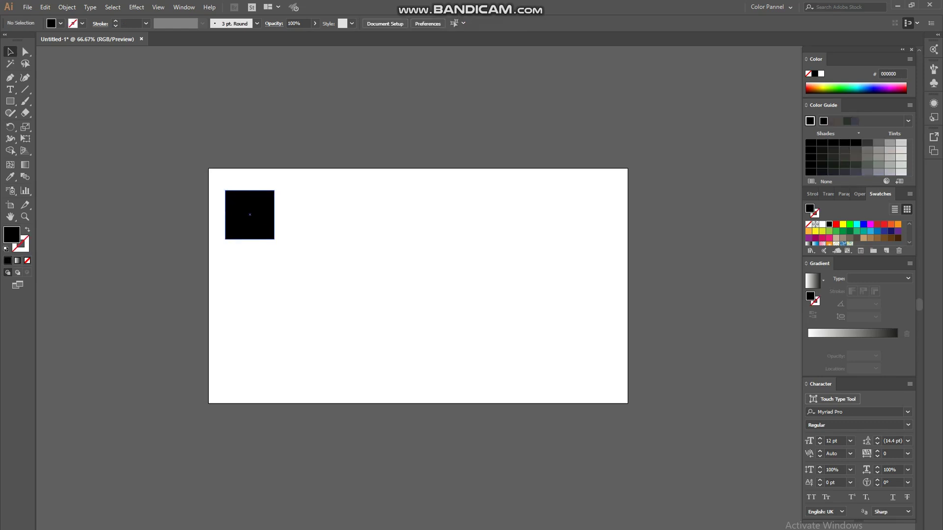
Step: Duplicate the black square straight below itself and join the two squares with the Blend tool
drag(250, 214, 250, 327)
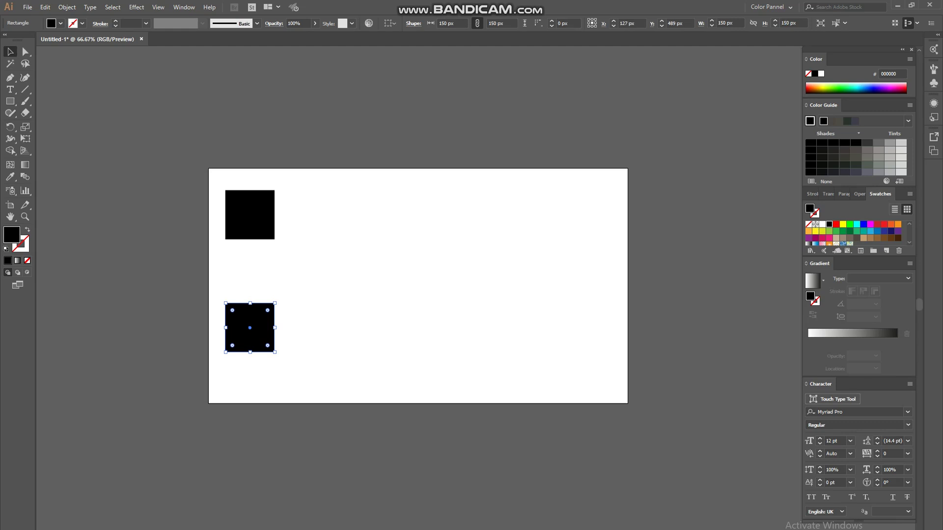
key(ctrl+shift+a)
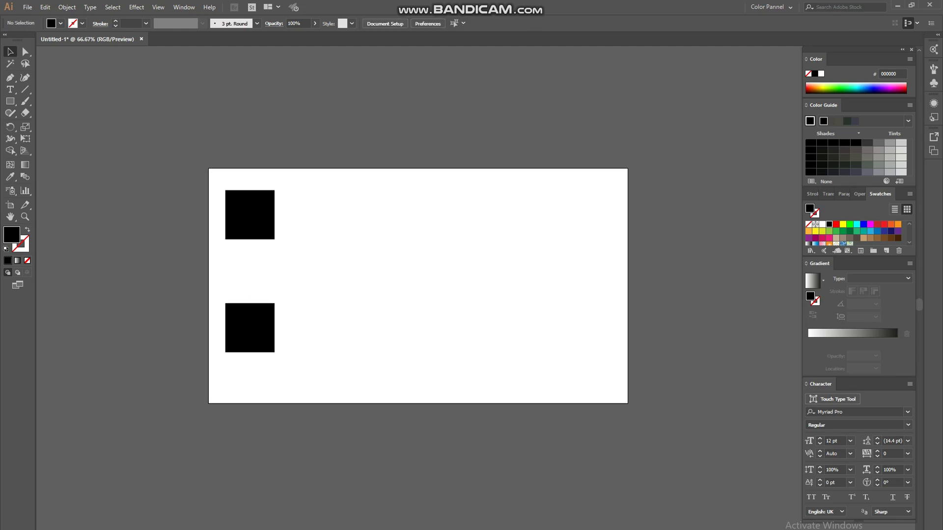
click(250, 326)
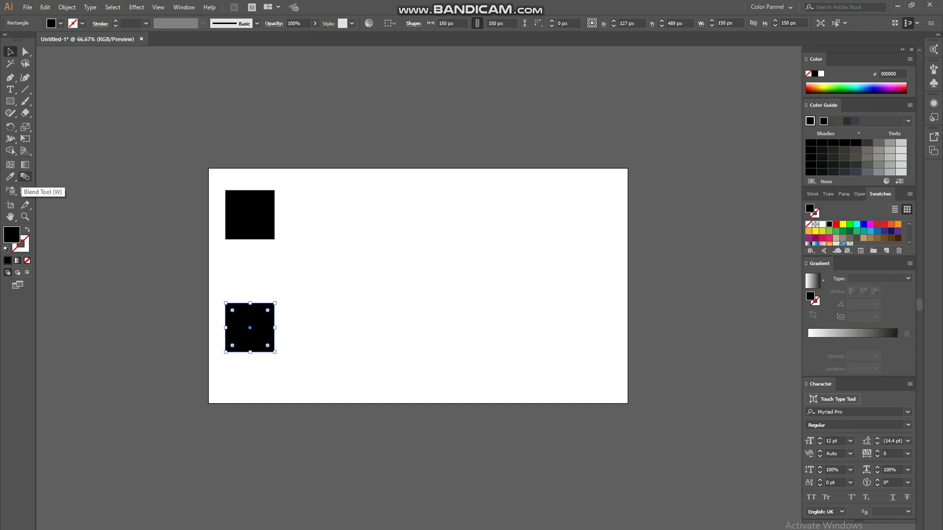
click(25, 176)
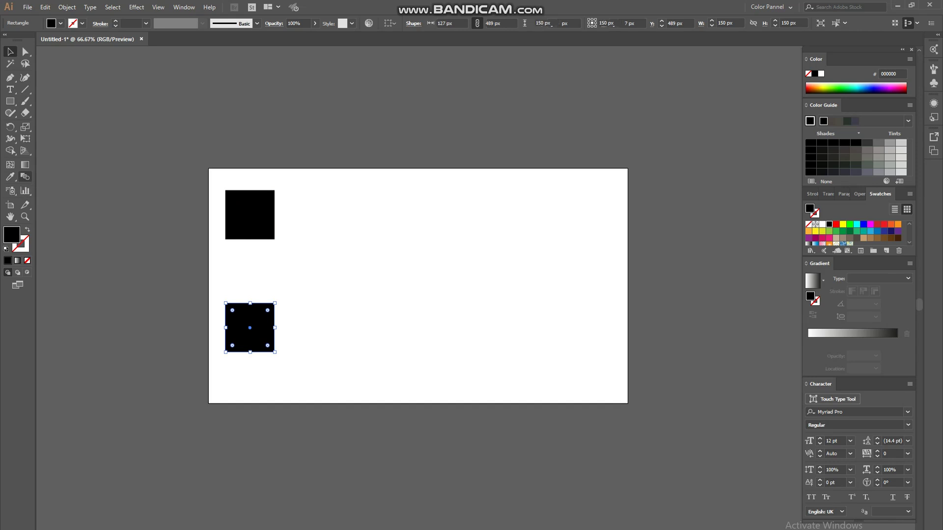
click(249, 327)
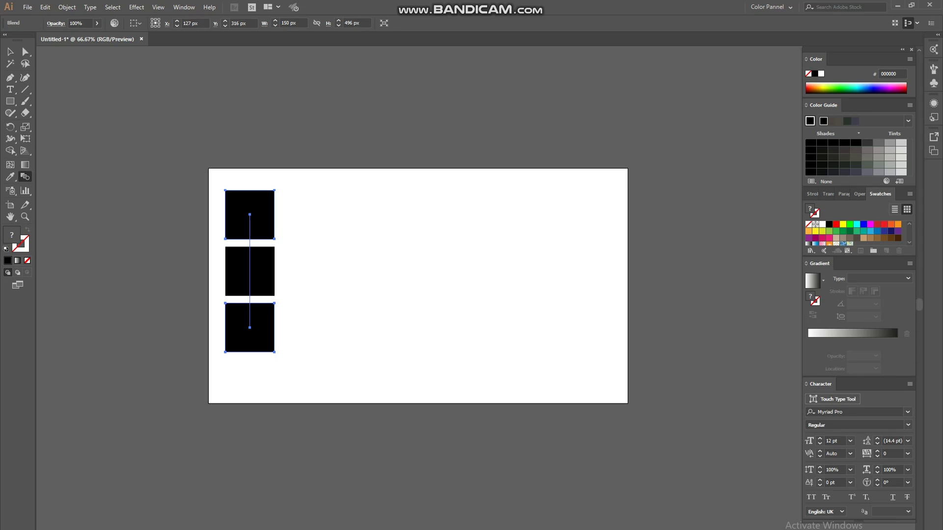
key(ctrl+z)
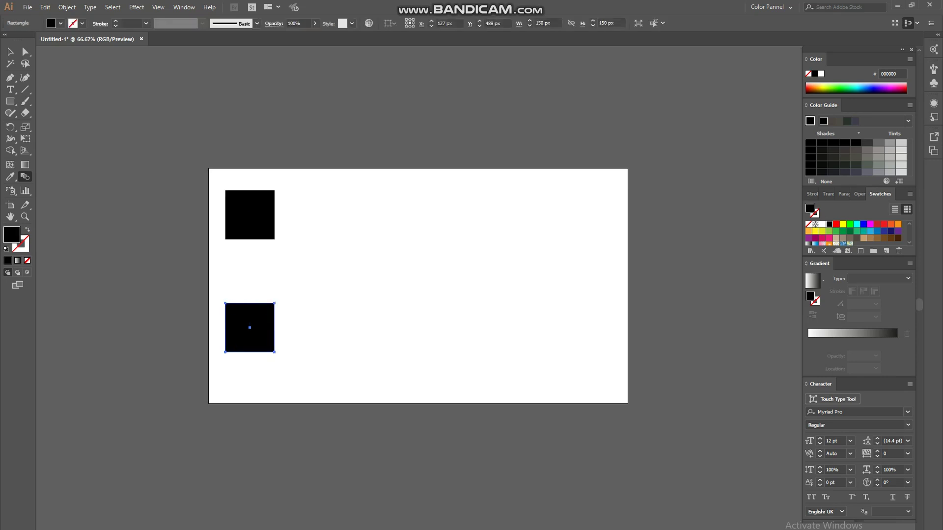
key(ctrl+shift+z)
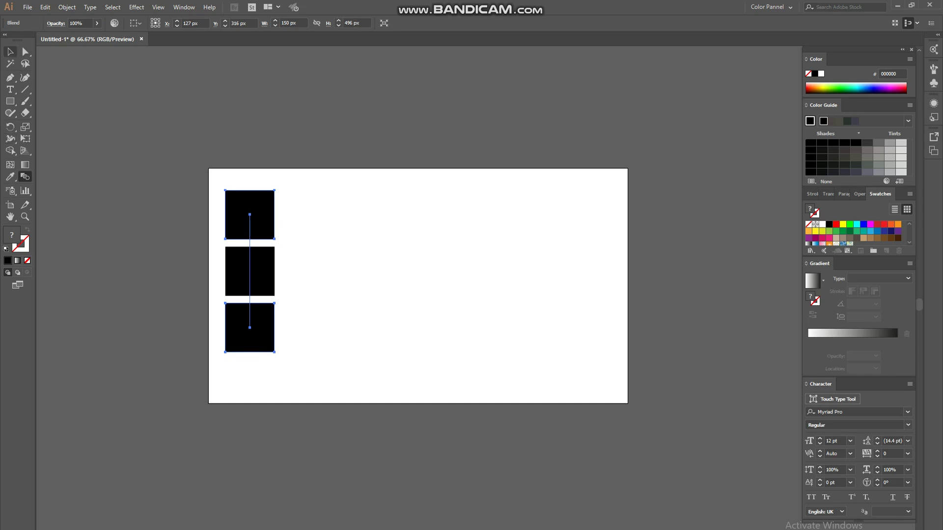
Step: Delete the blended squares from the artboard
click(10, 51)
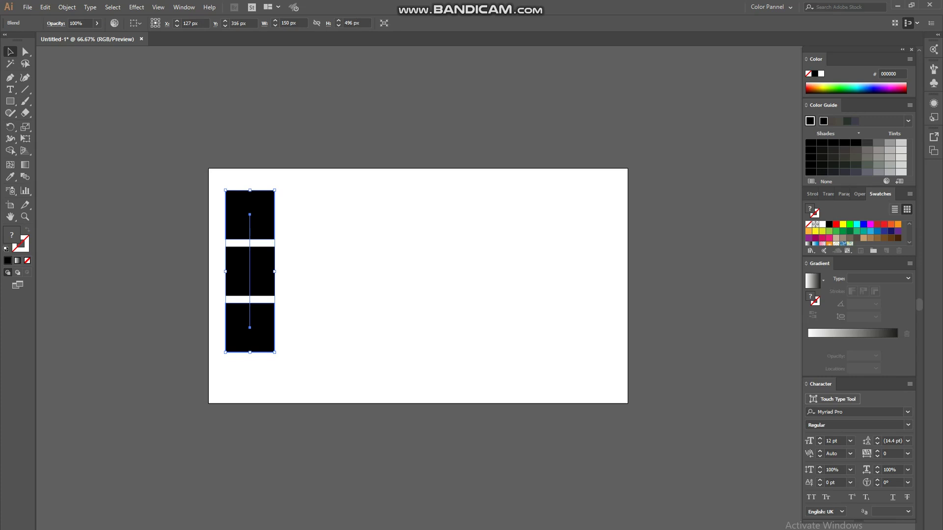
key(Delete)
Step: Draw a black circle about 162 px wide in the artboard's upper-left area and place a copy straight below it
click(10, 100)
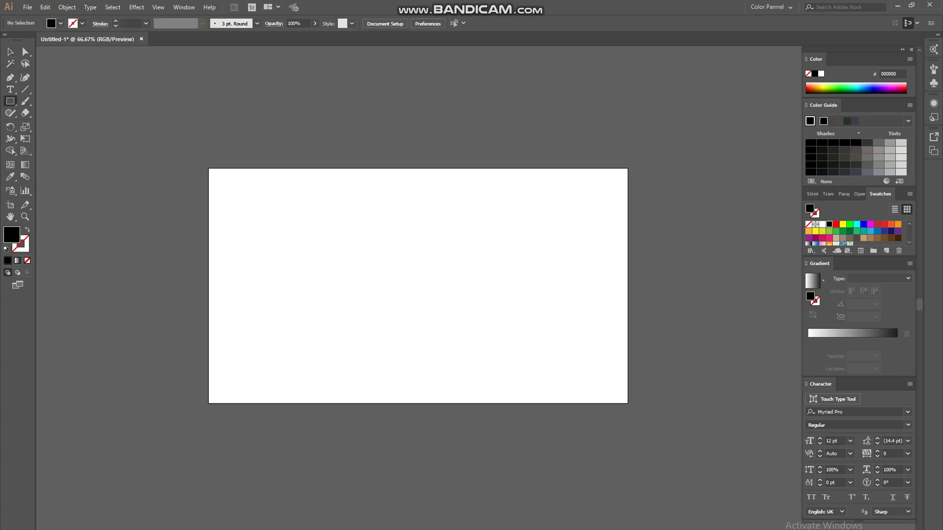
click(55, 125)
drag(322, 226, 323, 327)
key(v)
click(377, 265)
click(341, 250)
key(ctrl+shift+a)
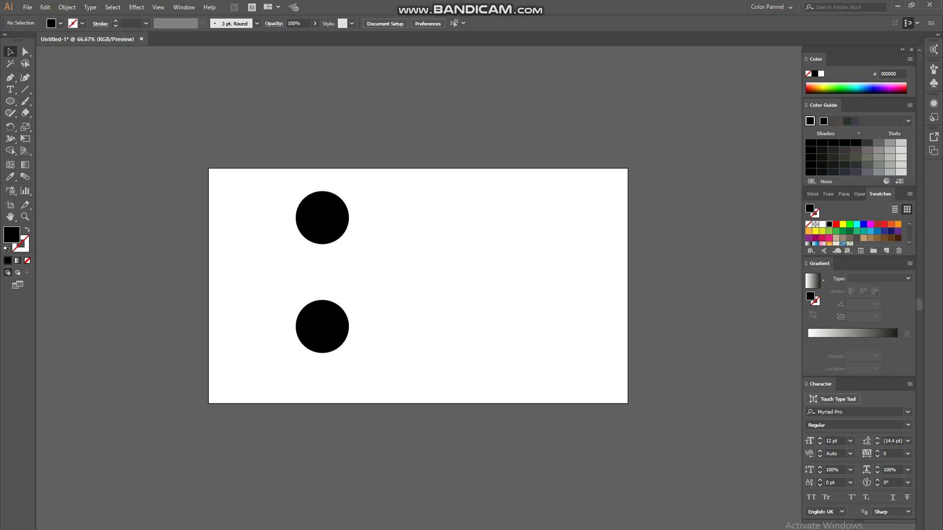
Step: Select both circles and create a blend between them
drag(264, 162, 430, 463)
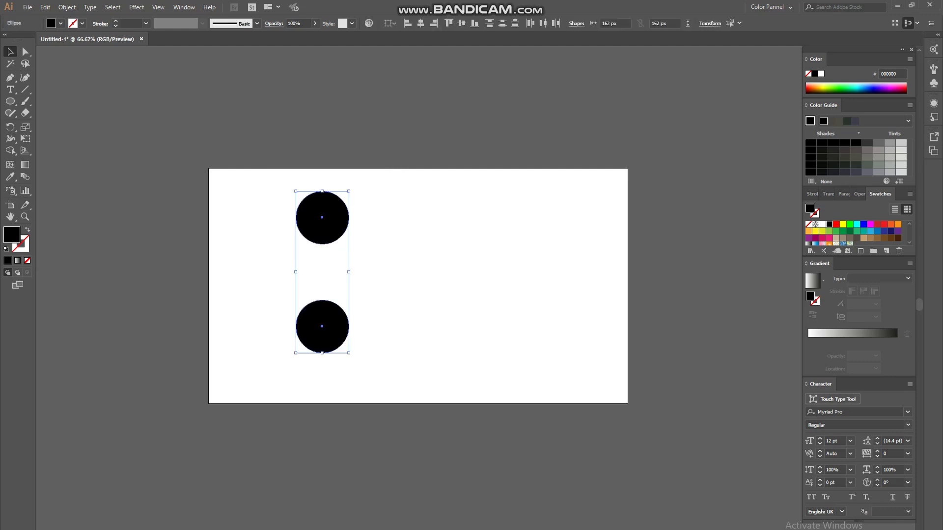
key(w)
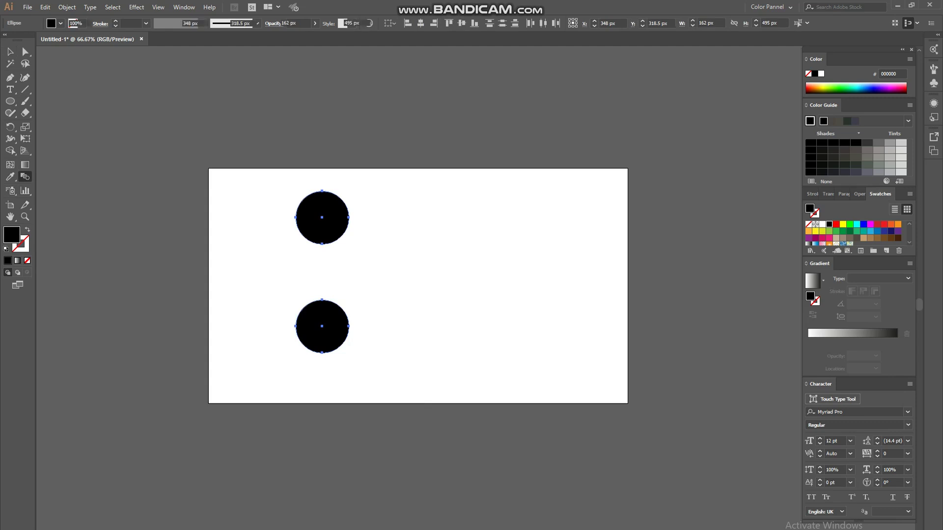
key(ctrl+alt+b)
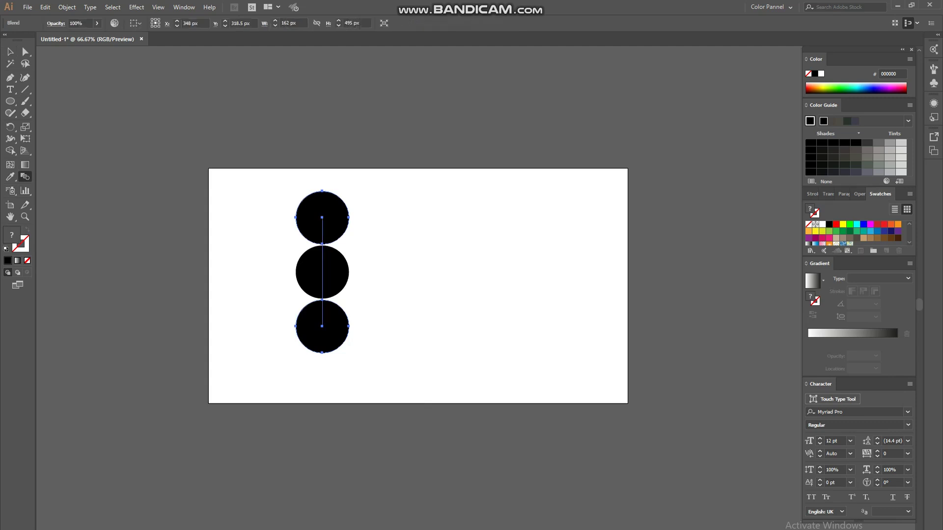
Step: Delete the blended circles from the artboard
click(10, 51)
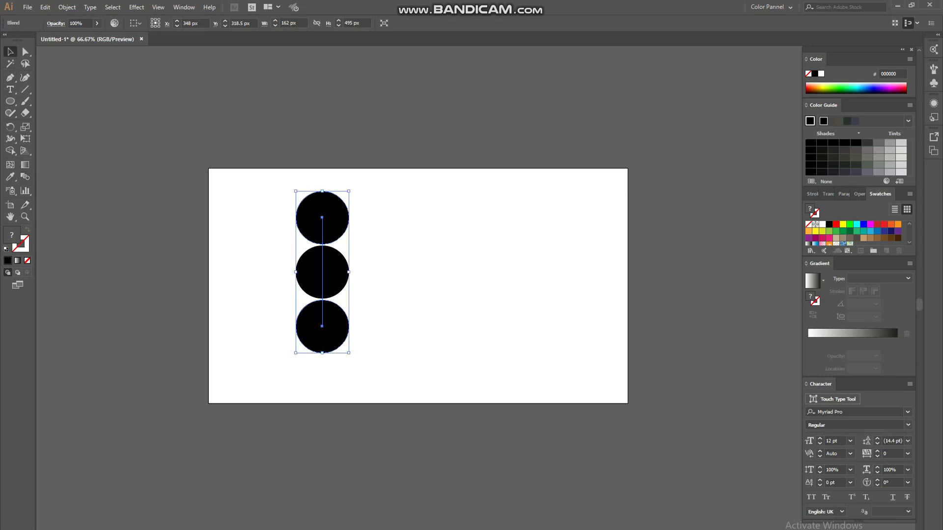
drag(272, 183, 383, 393)
key(Delete)
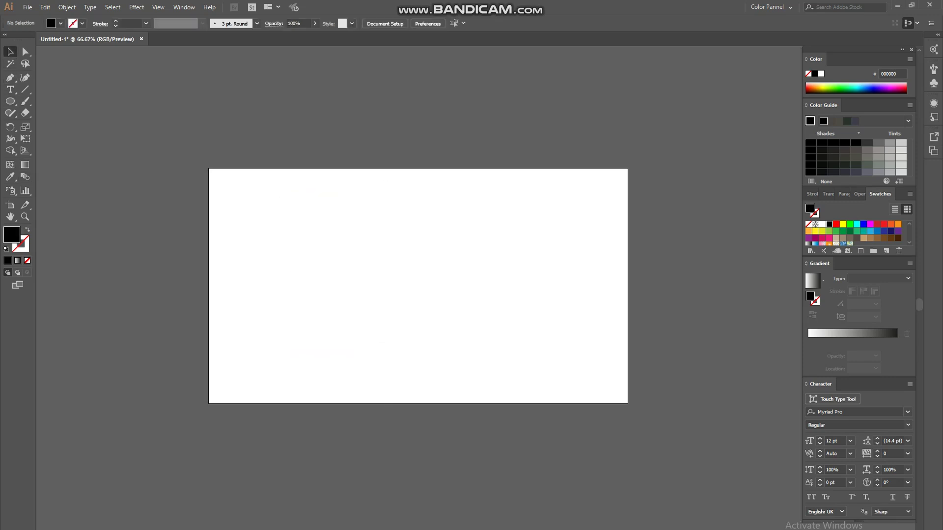
Step: Draw a black circle about 178 px wide in the artboard's upper-left area
click(10, 101)
drag(292, 210, 321, 218)
key(v)
click(265, 217)
click(368, 250)
click(10, 101)
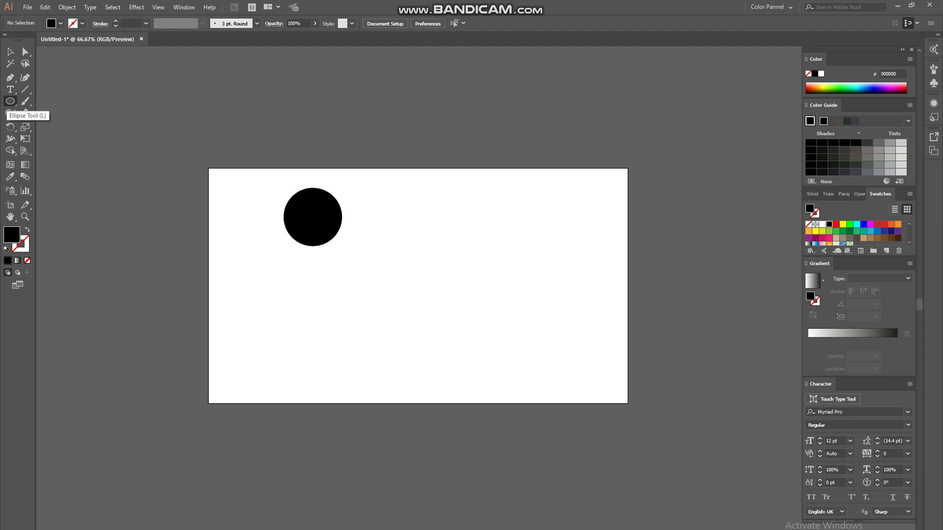
click(432, 265)
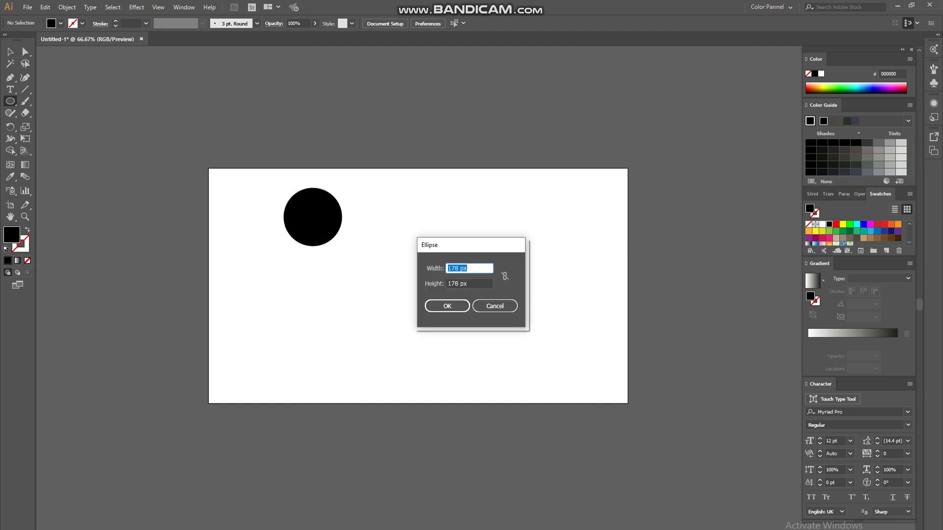
click(495, 306)
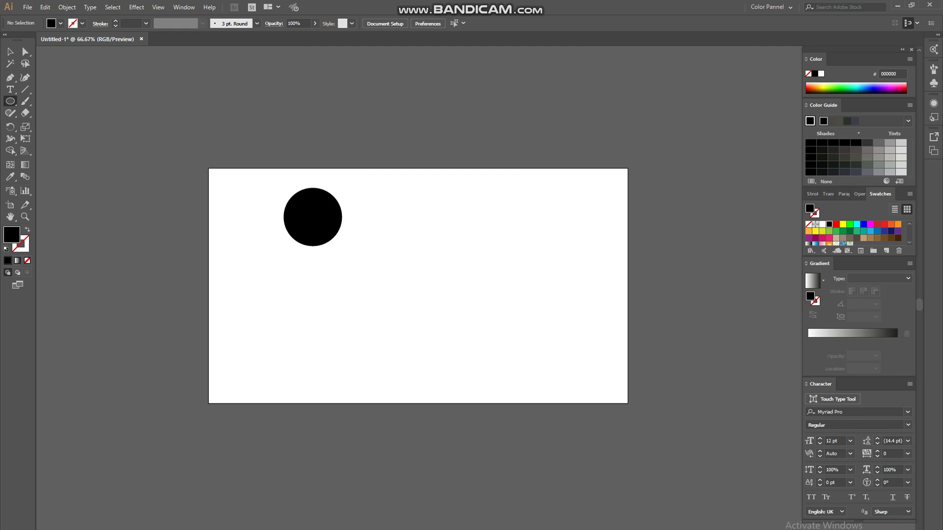
Step: Draw a black square of about 208 px and move it so it is centred below the circle
click(10, 101)
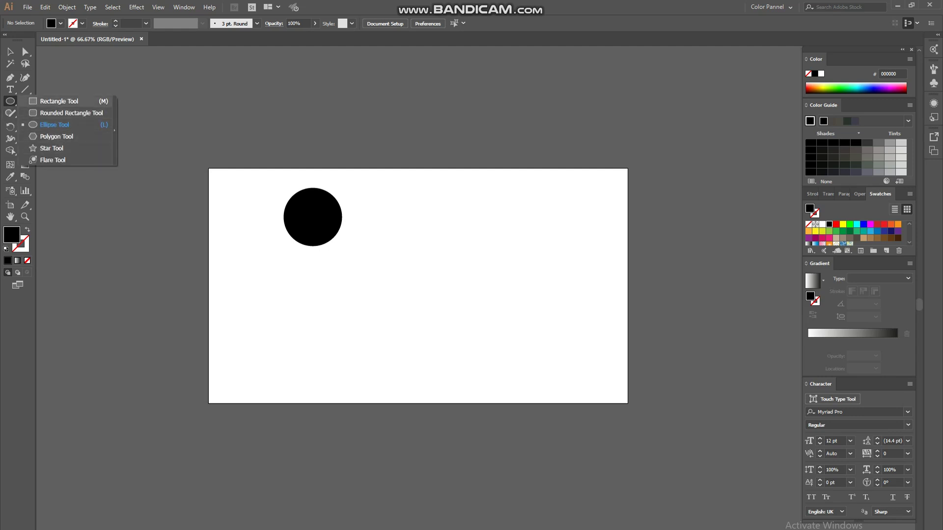
click(59, 101)
drag(293, 302, 328, 336)
key(v)
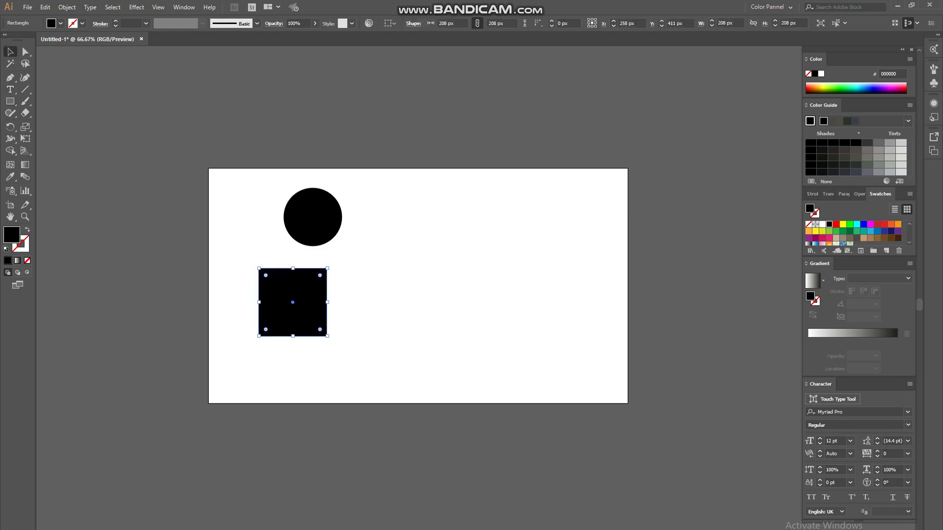
drag(283, 283, 313, 339)
Step: Select the circle and the square and join them with the Blend tool
drag(276, 185, 429, 403)
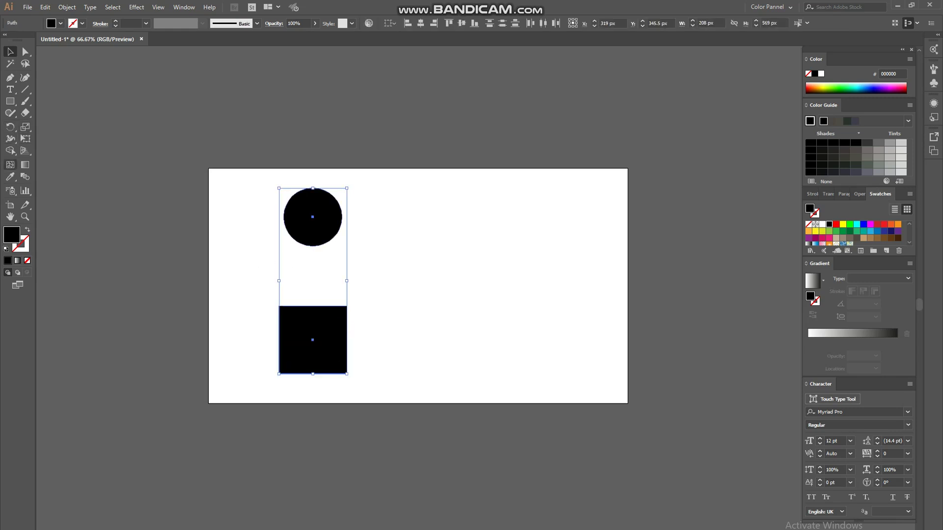
click(25, 176)
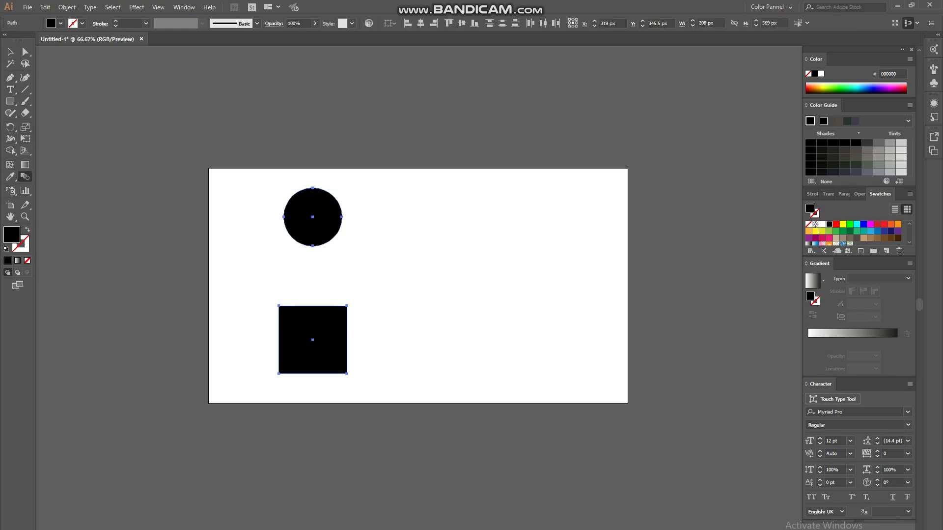
click(313, 339)
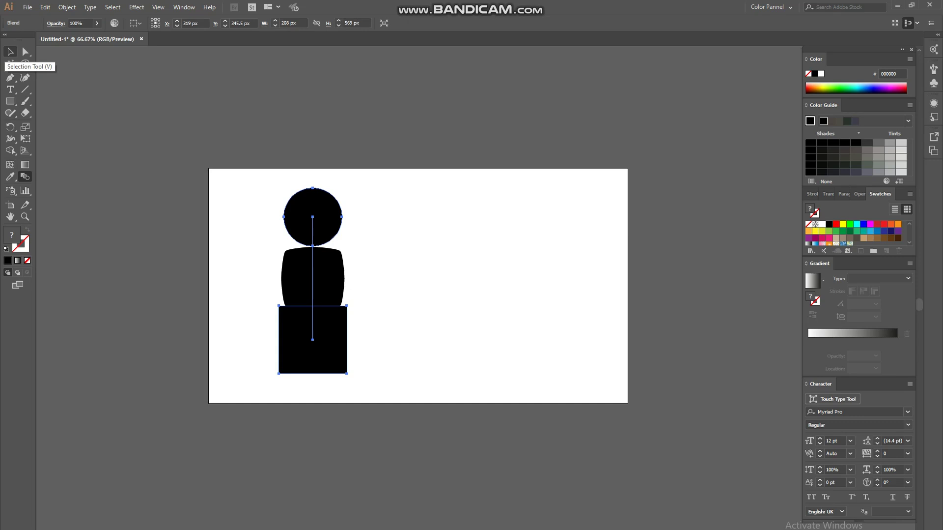
click(10, 52)
click(242, 236)
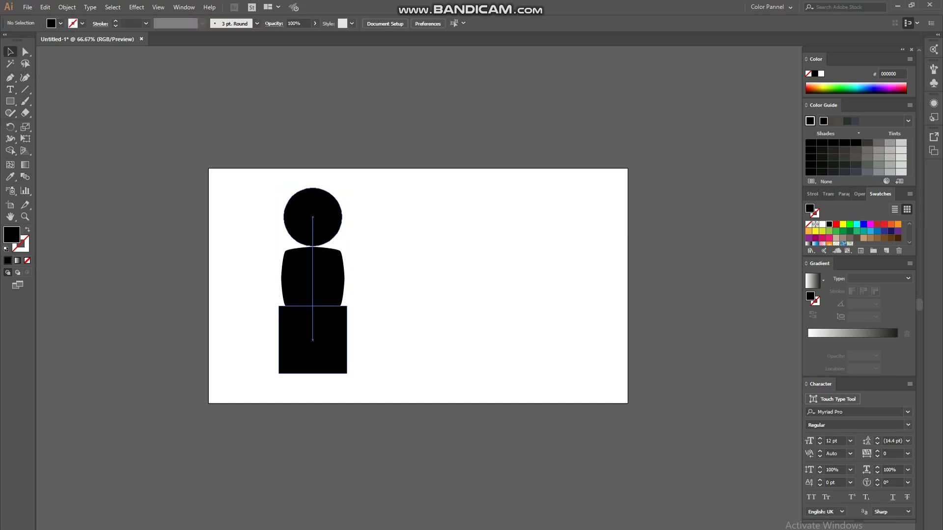
Step: Shift the circle-to-square blend slightly up and to the left on the artboard
drag(337, 333, 340, 347)
drag(343, 291, 338, 272)
click(377, 260)
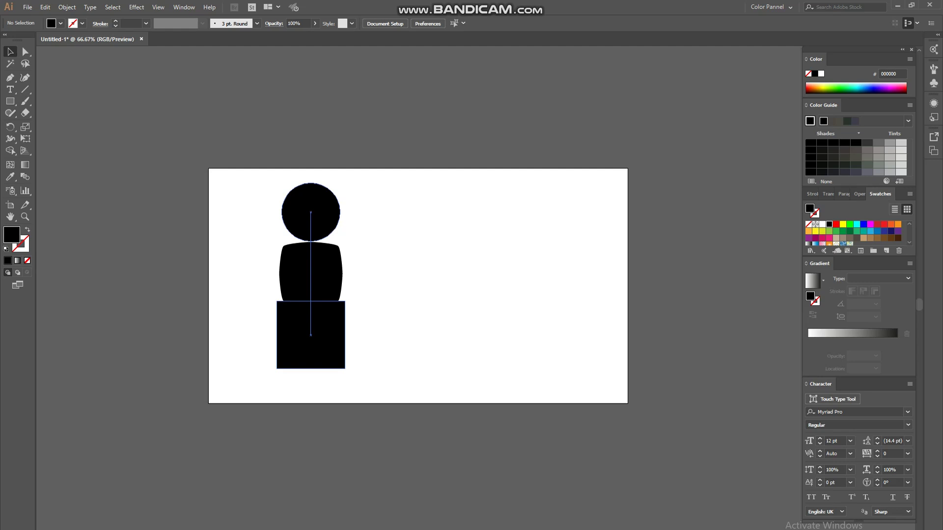
scroll(311, 274, up, 2)
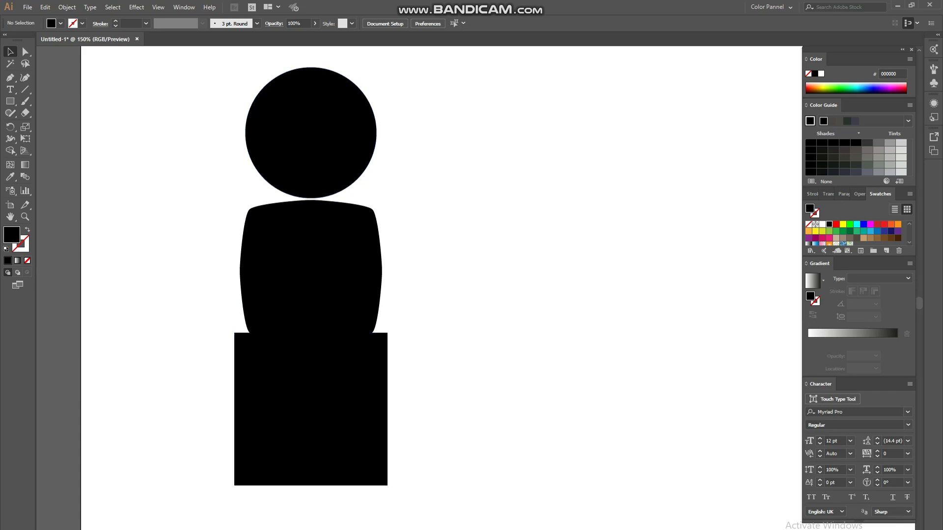
scroll(297, 395, down, 4)
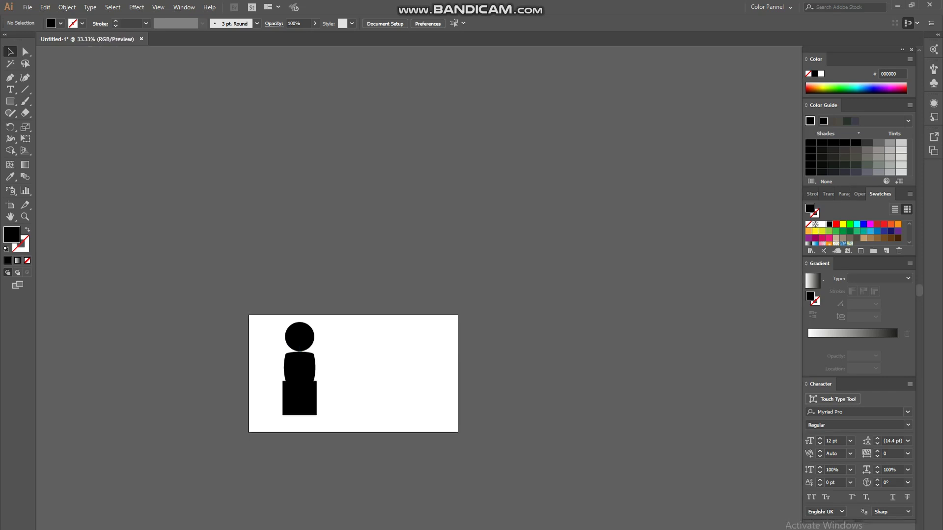
scroll(297, 394, up, 2)
right_click(383, 404)
key(Escape)
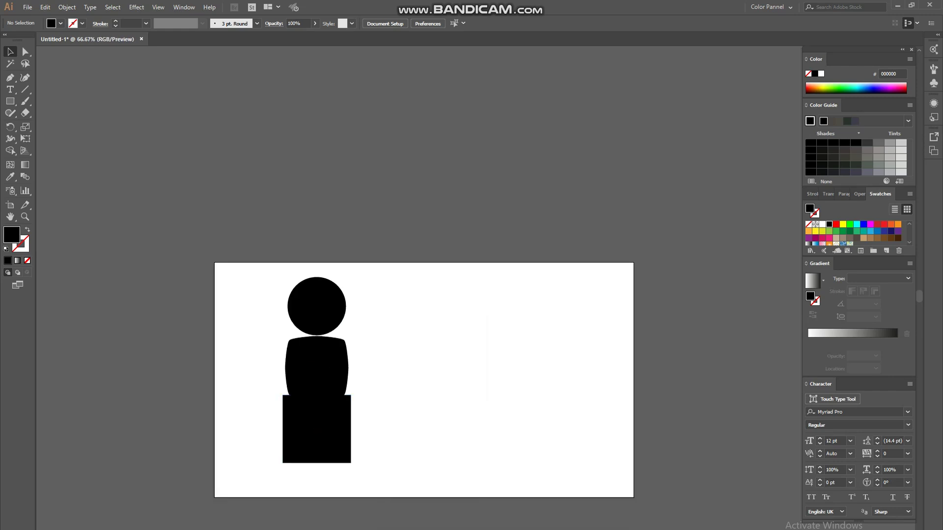
Step: Delete the circle-to-square blend from the artboard
drag(344, 400, 354, 389)
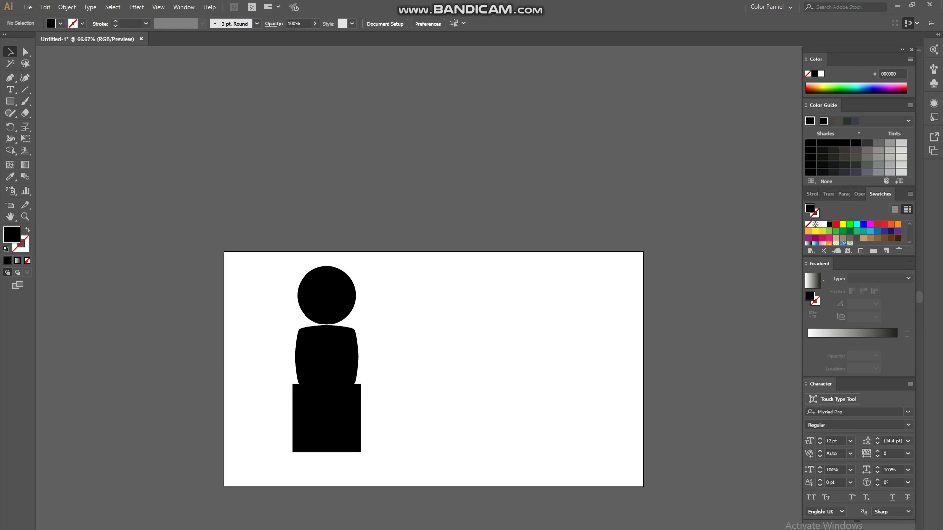
drag(279, 274, 388, 487)
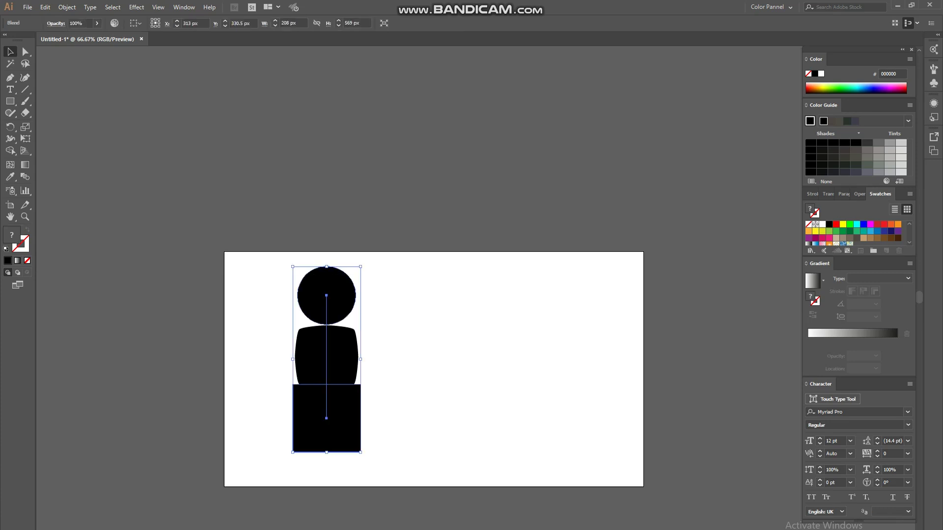
key(Delete)
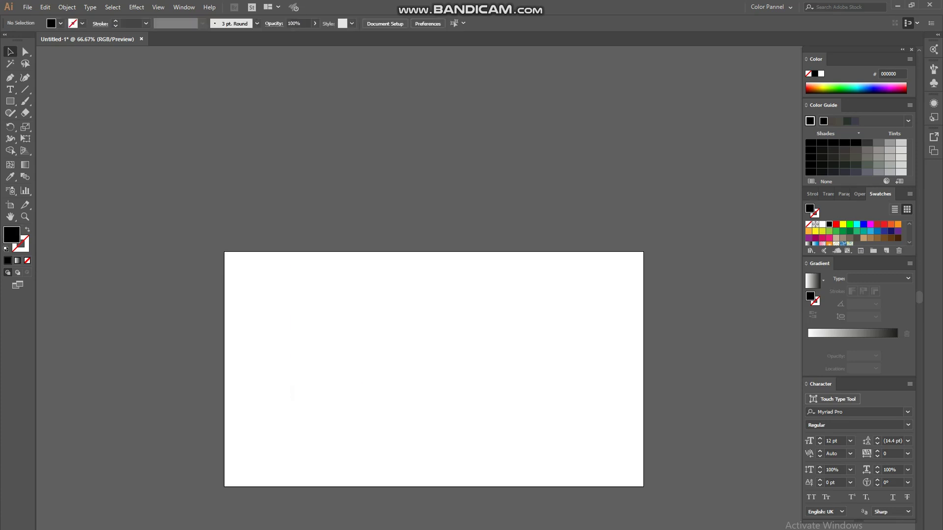
Step: Draw a black circle about 222 px wide in the artboard's upper-left area
drag(10, 100, 49, 124)
drag(332, 297, 368, 333)
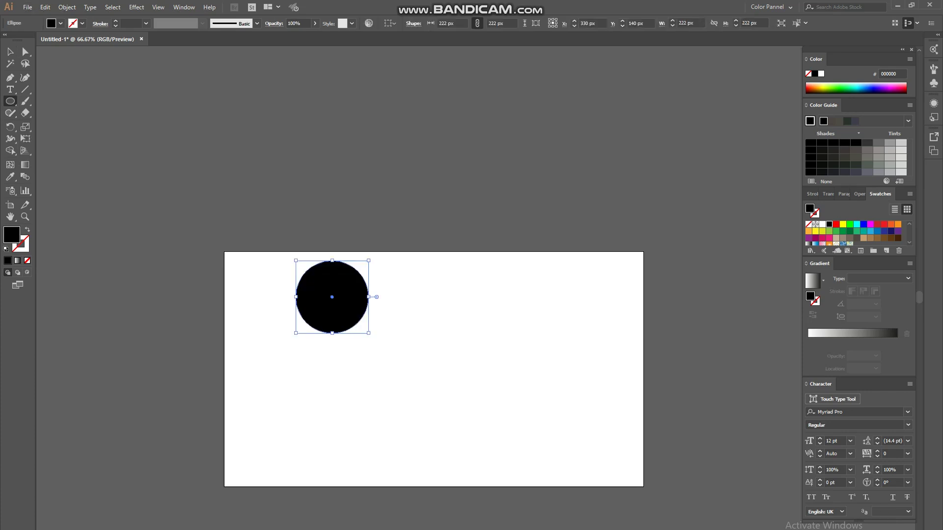
click(11, 52)
click(260, 217)
Step: Duplicate the circle straight below itself and shrink the copy about its centre
drag(351, 300, 352, 415)
drag(368, 375, 355, 389)
click(391, 364)
Step: Join the large and small circles with the Blend tool and shift the blend slightly right and down
drag(294, 227, 403, 491)
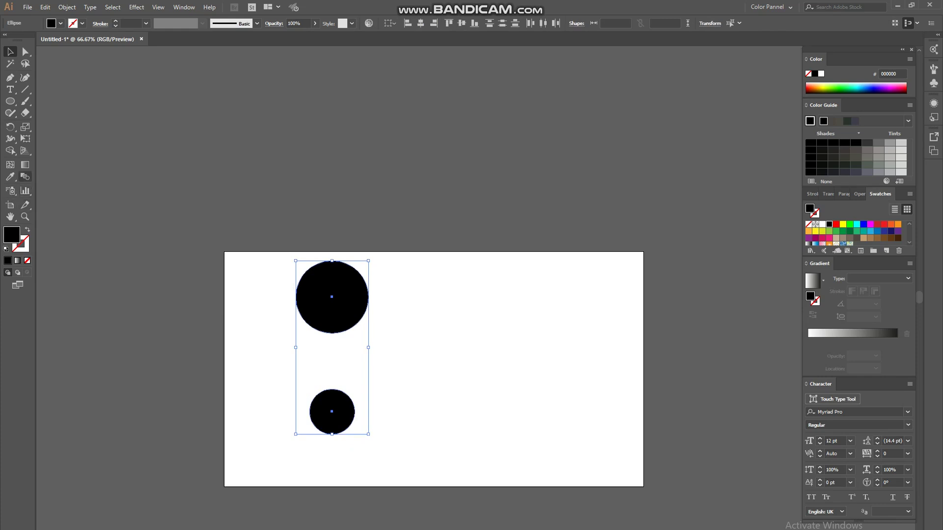
click(25, 176)
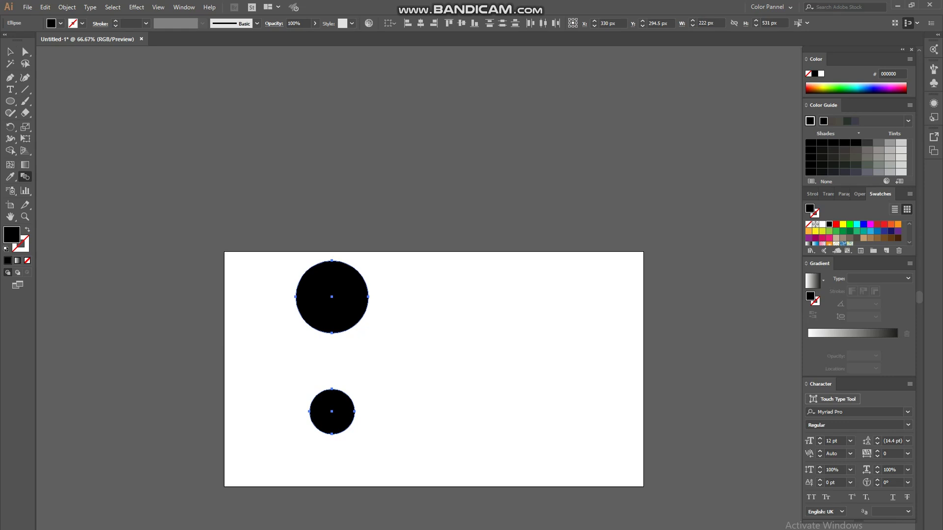
click(332, 411)
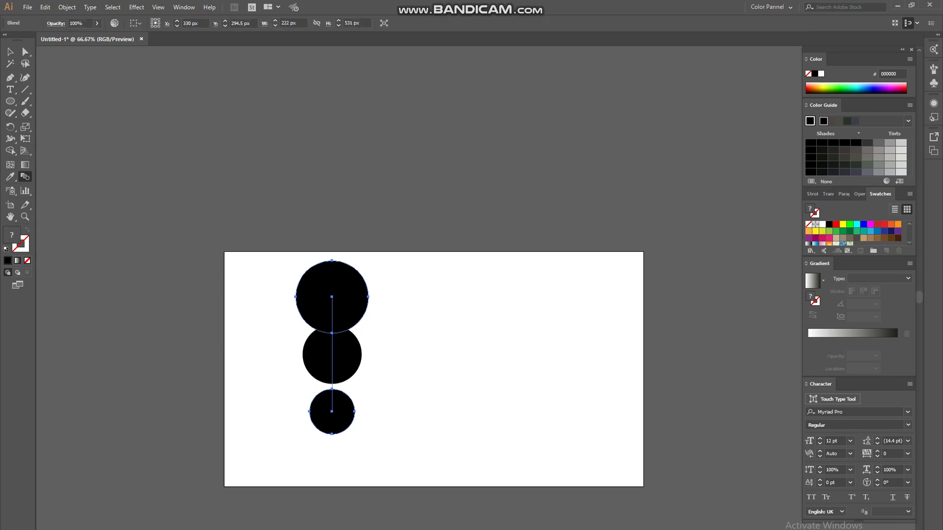
click(11, 52)
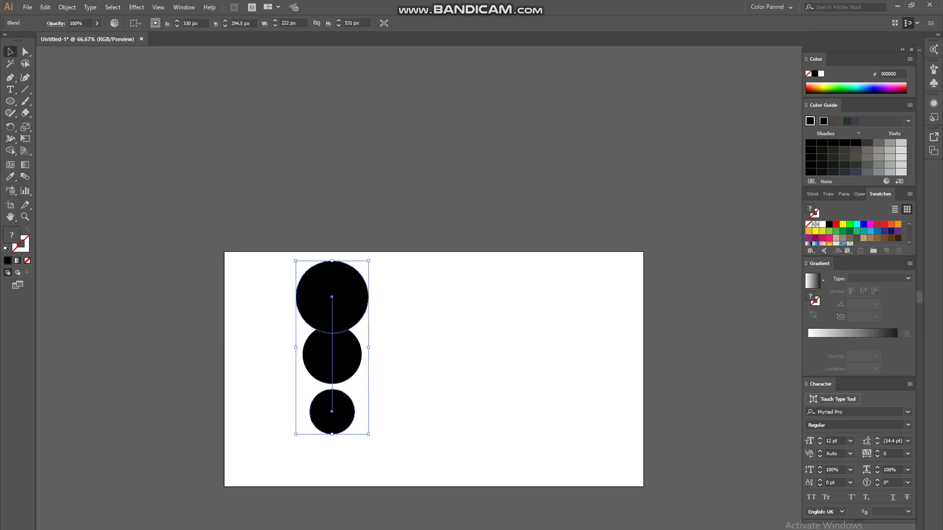
drag(344, 291, 368, 300)
Step: Delete the two-circle blend so the artboard is empty
click(452, 314)
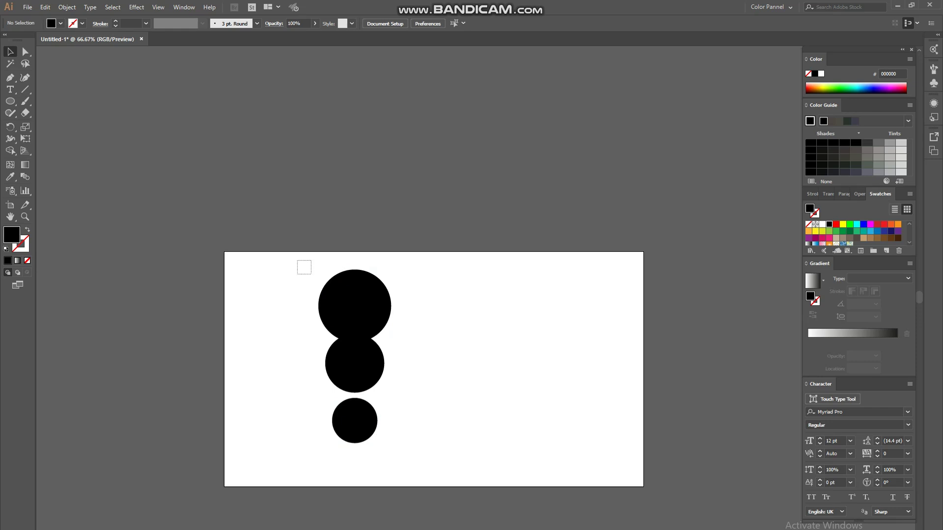
drag(298, 261, 426, 460)
key(Delete)
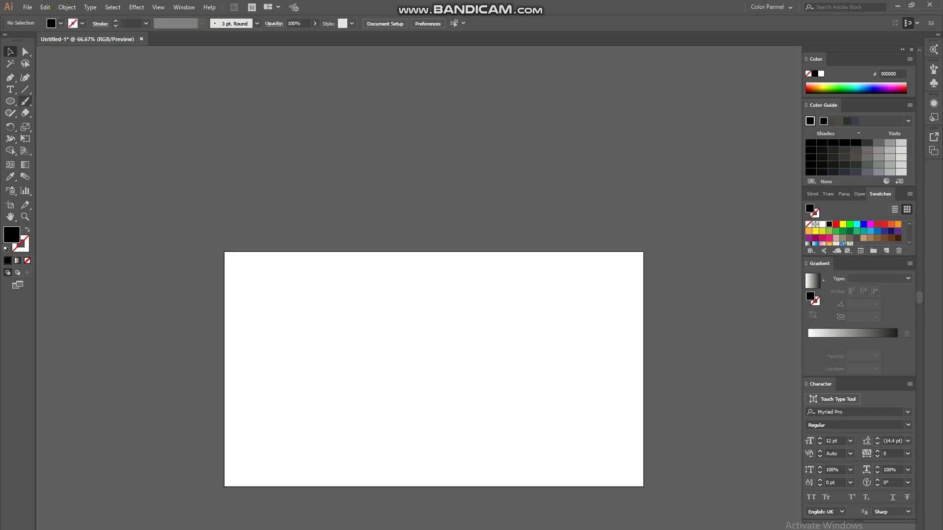
Step: Draw a black circle about 190 px wide near the artboard's upper edge, with two progressively smaller circles lined up below it
click(11, 100)
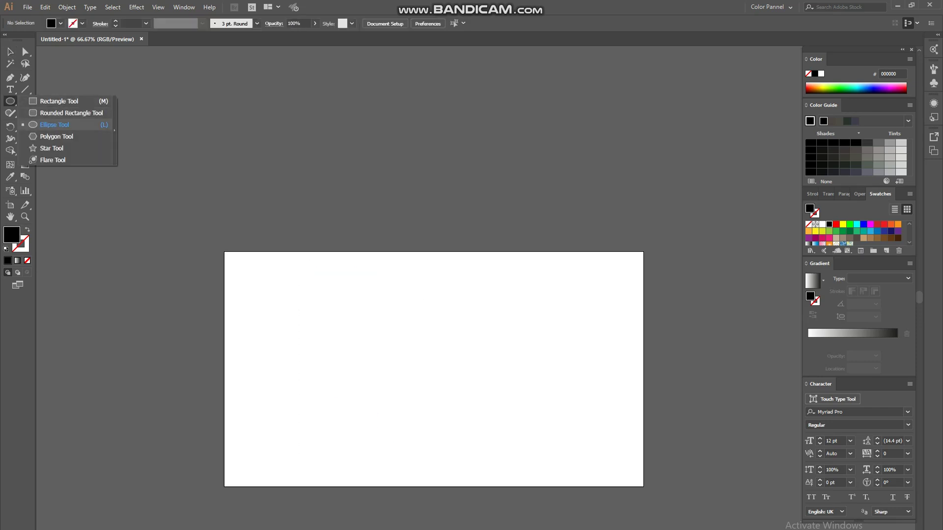
click(54, 125)
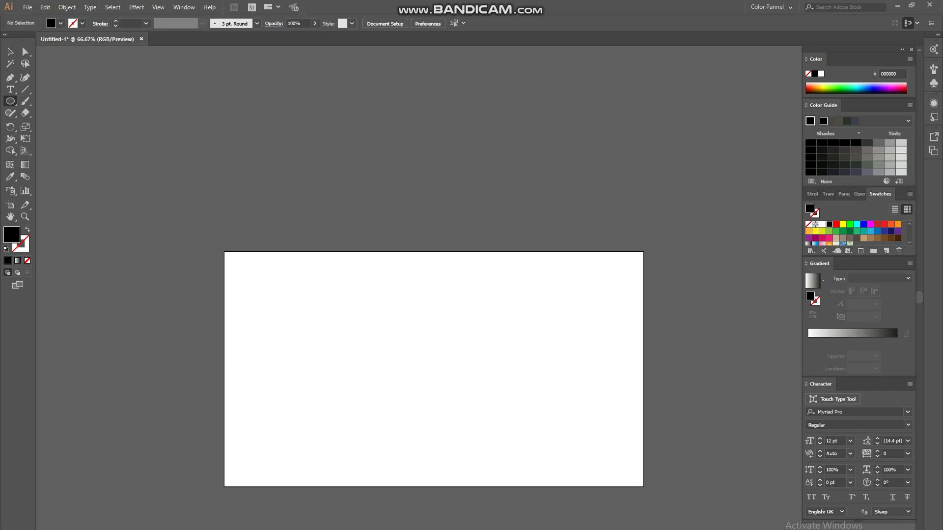
drag(313, 287, 327, 455)
click(10, 52)
click(211, 206)
drag(346, 419, 336, 391)
click(361, 386)
Step: Select all three circles and blend them into one continuous vertical chain
drag(274, 244, 354, 492)
key(shift+m)
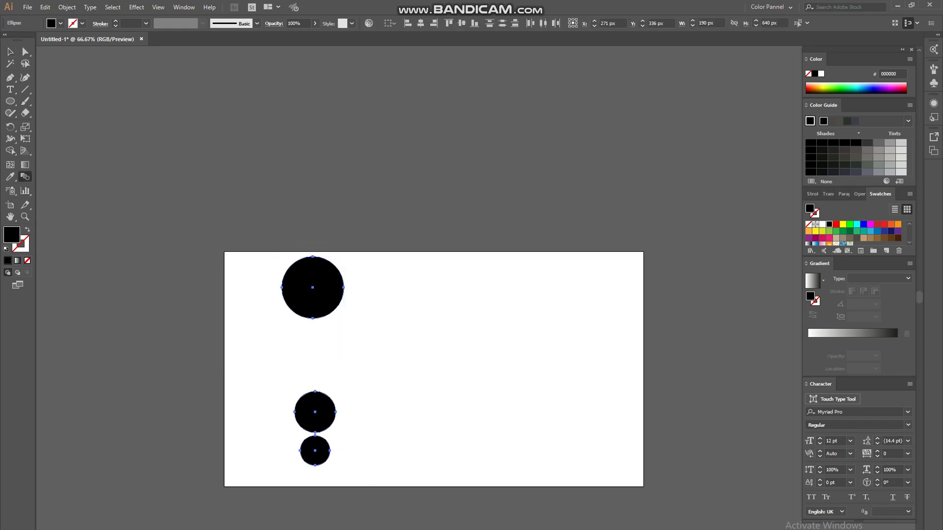
key(ctrl+alt+b)
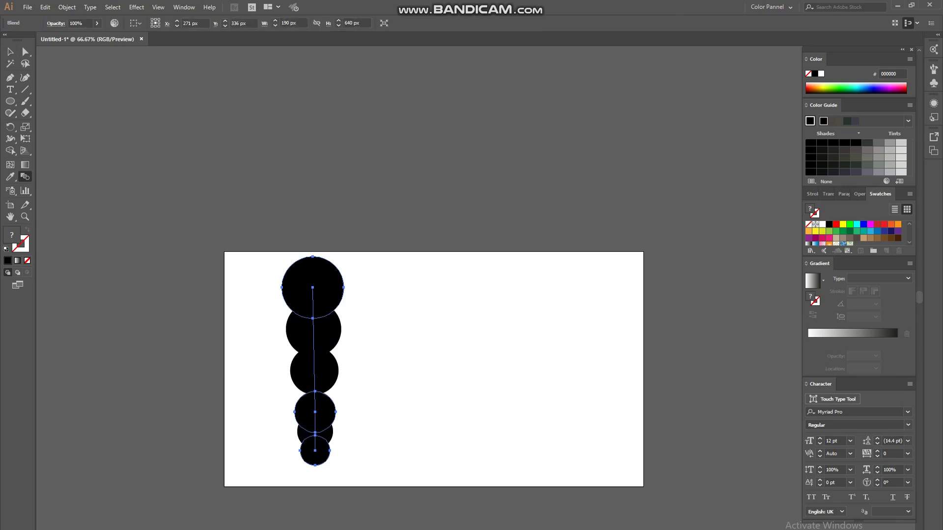
click(10, 51)
Step: Delete the three-circle blend from the artboard
click(272, 255)
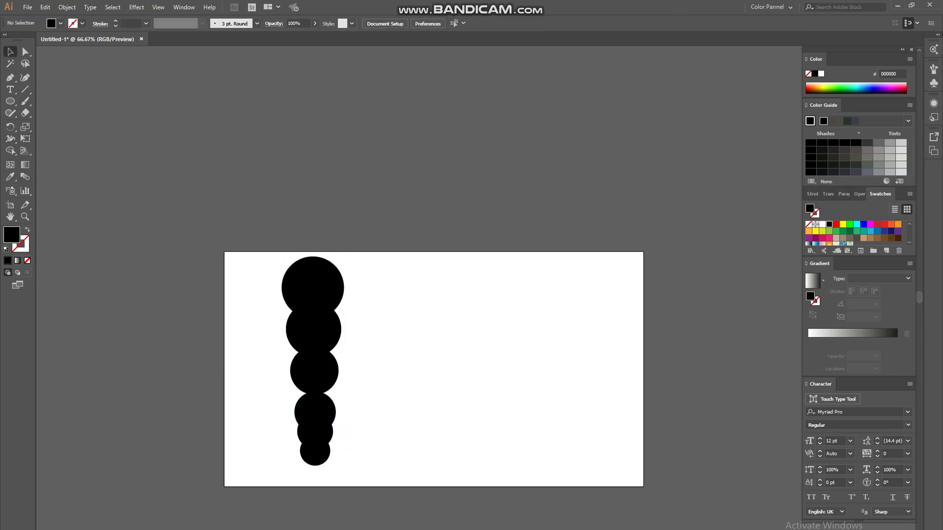
drag(272, 255, 361, 506)
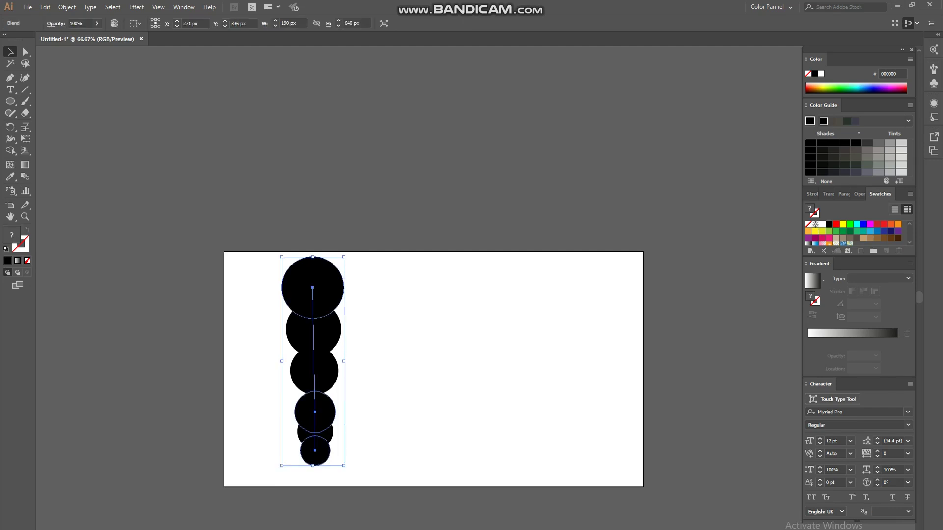
key(Delete)
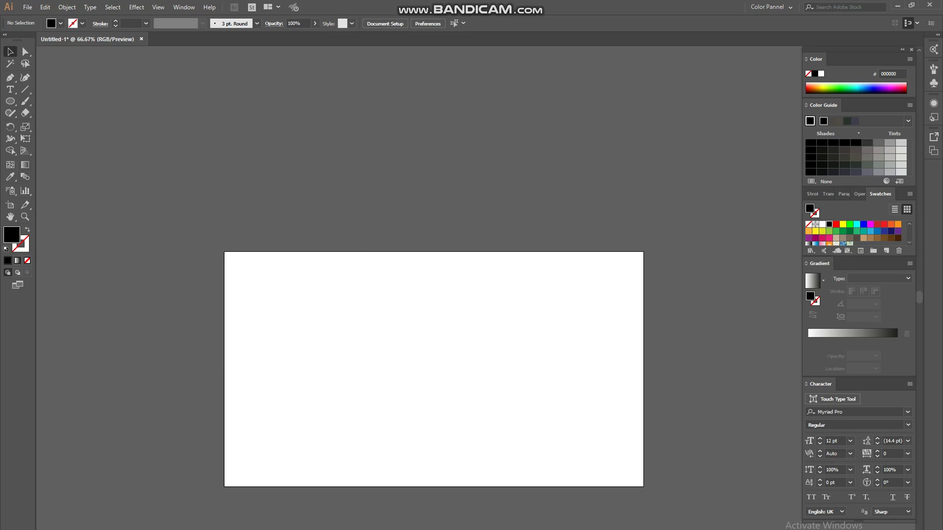
click(67, 7)
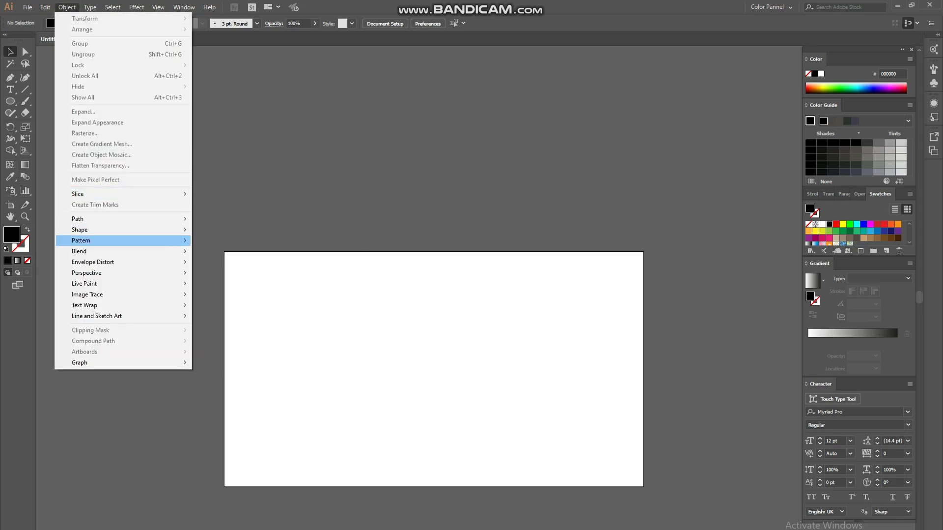
mouse_move(81, 250)
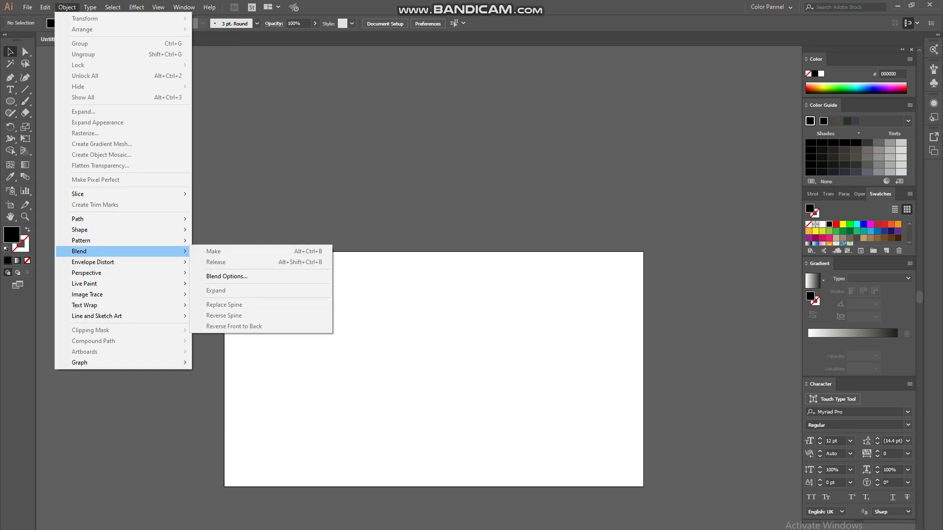
click(46, 196)
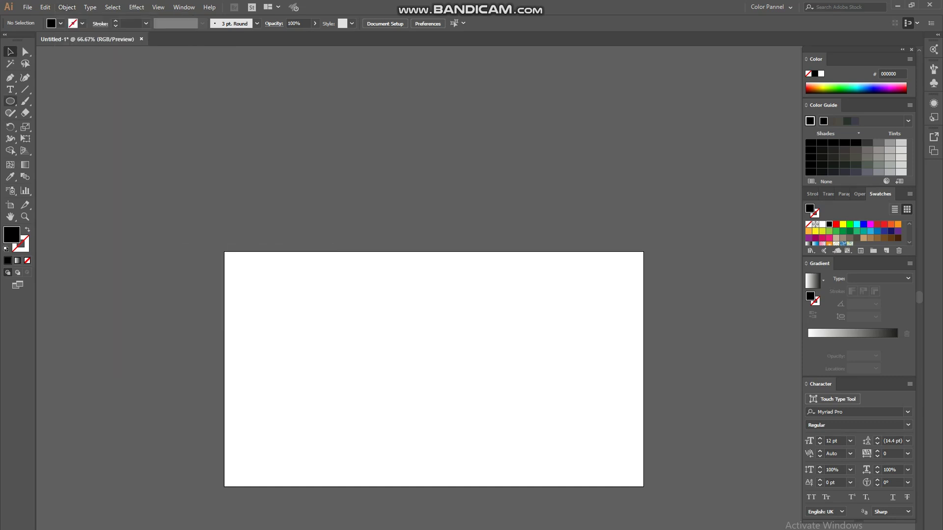
Step: Draw a black circle about 146 px wide in the artboard's upper-left area
click(10, 101)
drag(301, 319, 326, 344)
key(v)
click(364, 359)
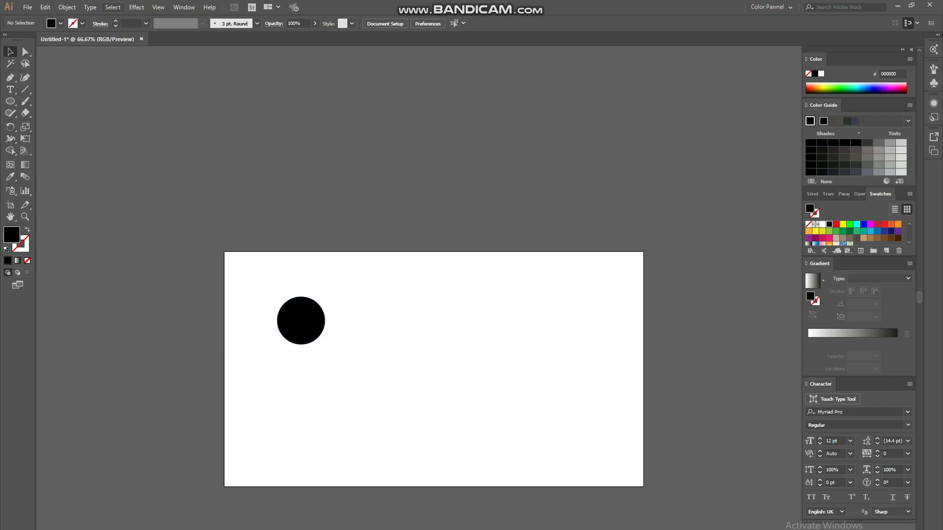
click(66, 8)
mouse_move(79, 251)
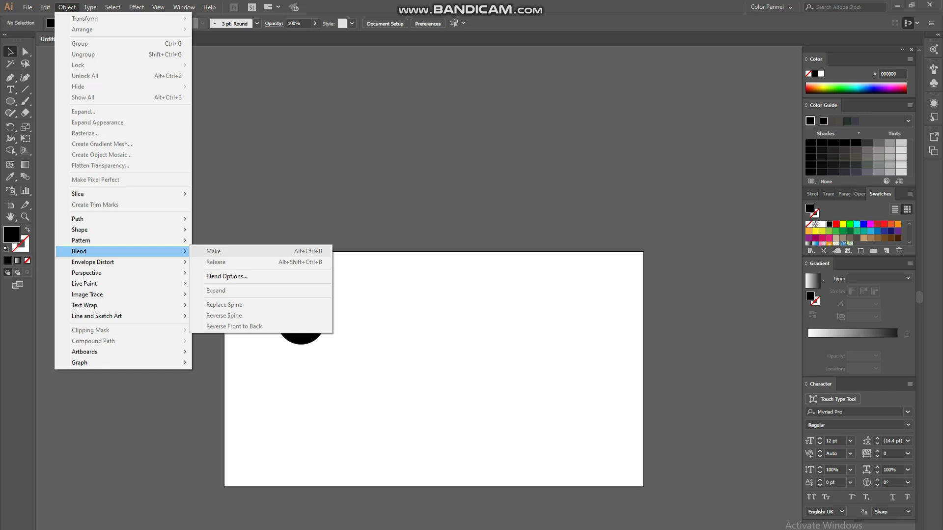
key(Escape)
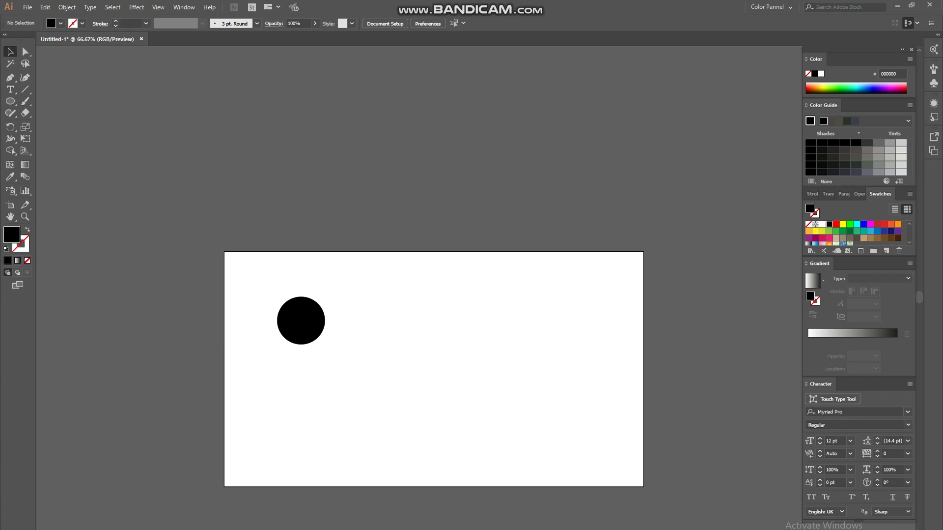
Step: Duplicate the 146 px circle and place the copy level with it, further right on the artboard
click(299, 322)
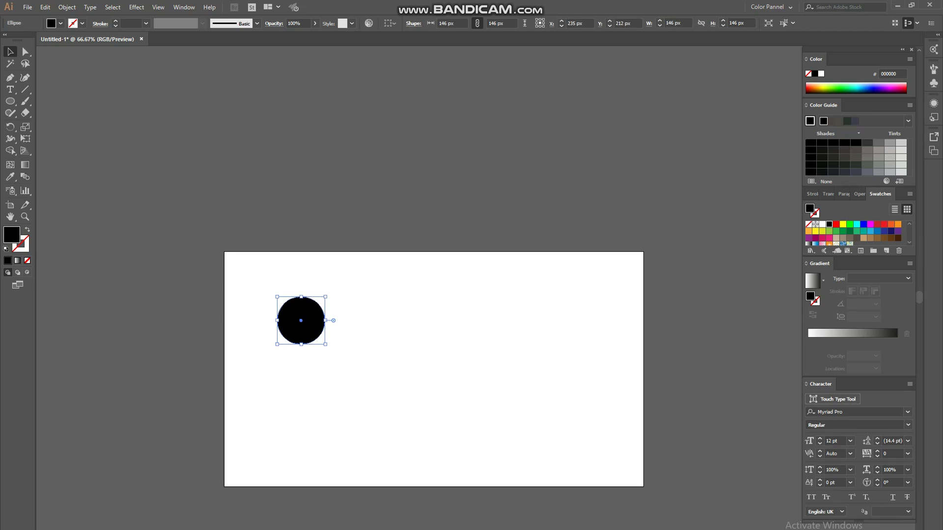
key(ctrl+c)
key(ctrl+f)
click(25, 176)
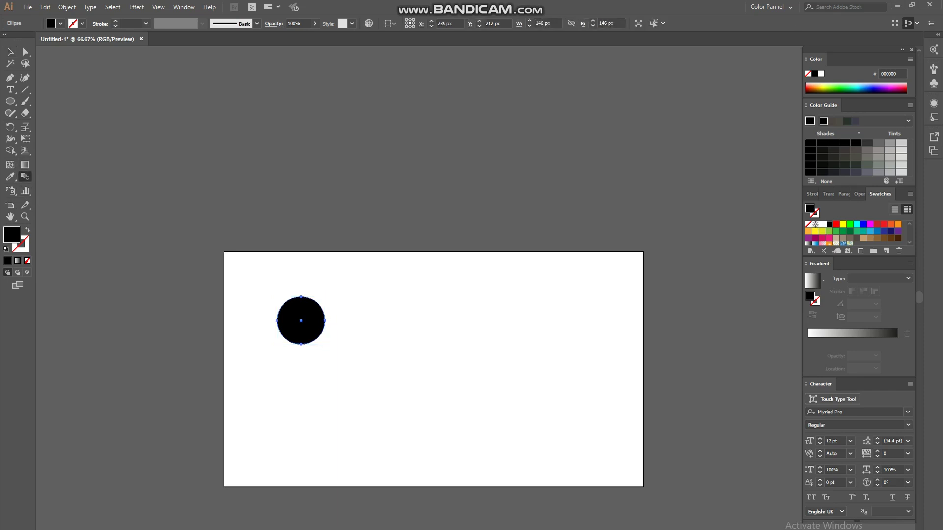
key(v)
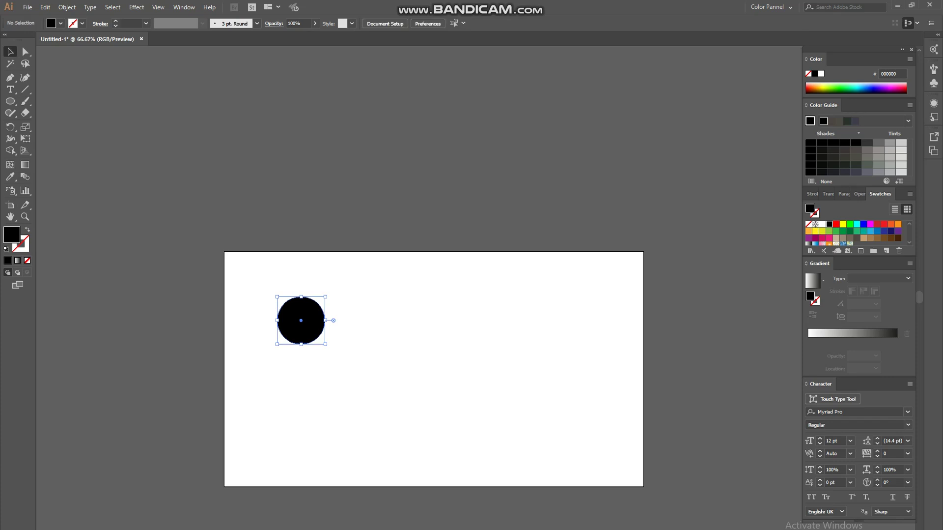
key(ctrl+shift+a)
drag(323, 339, 477, 339)
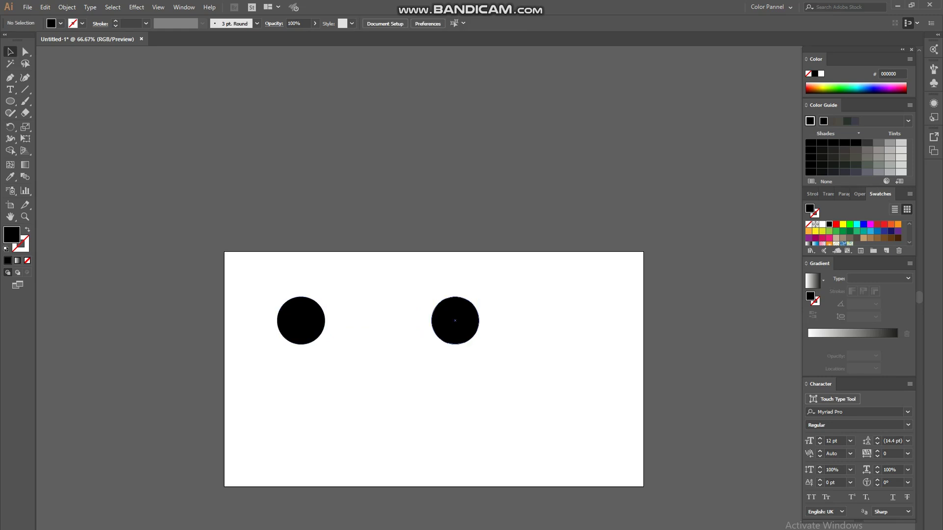
Step: Select both equal circles and create a blend between them with the Blend Make command
drag(249, 279, 608, 405)
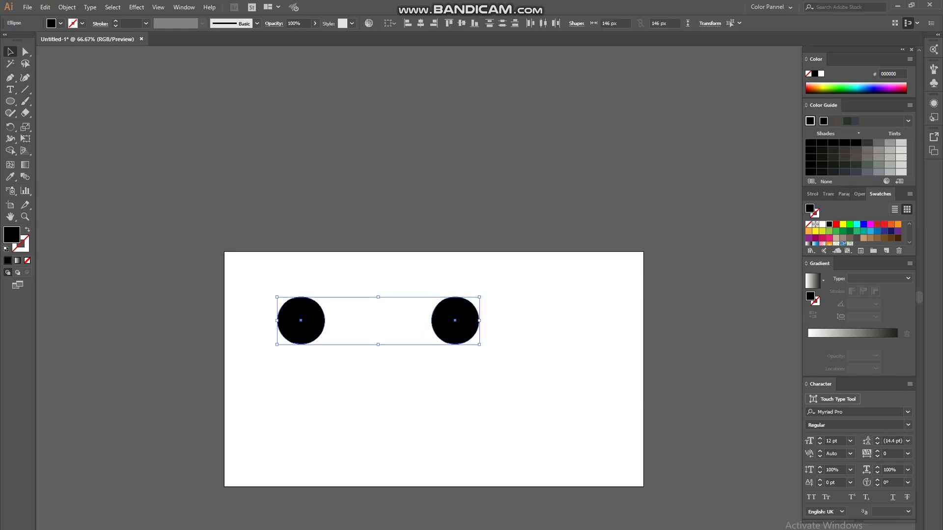
click(66, 7)
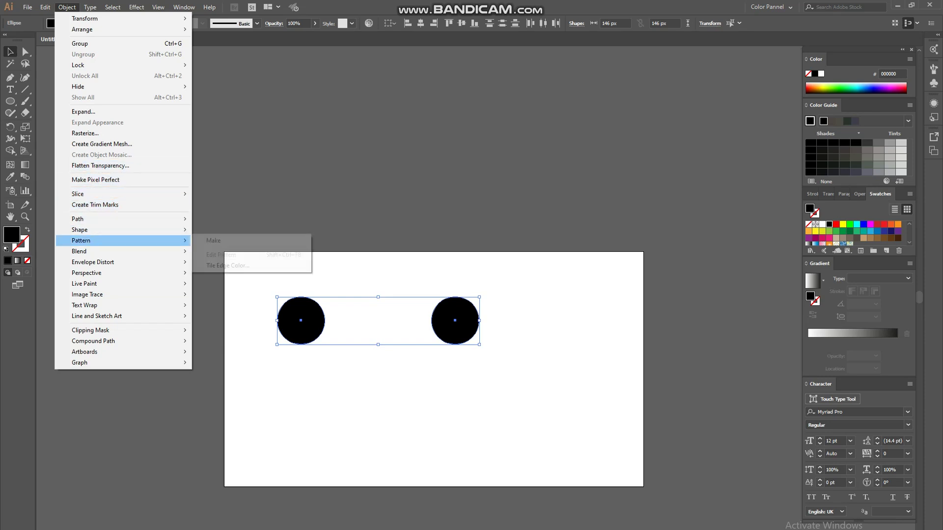
mouse_move(123, 251)
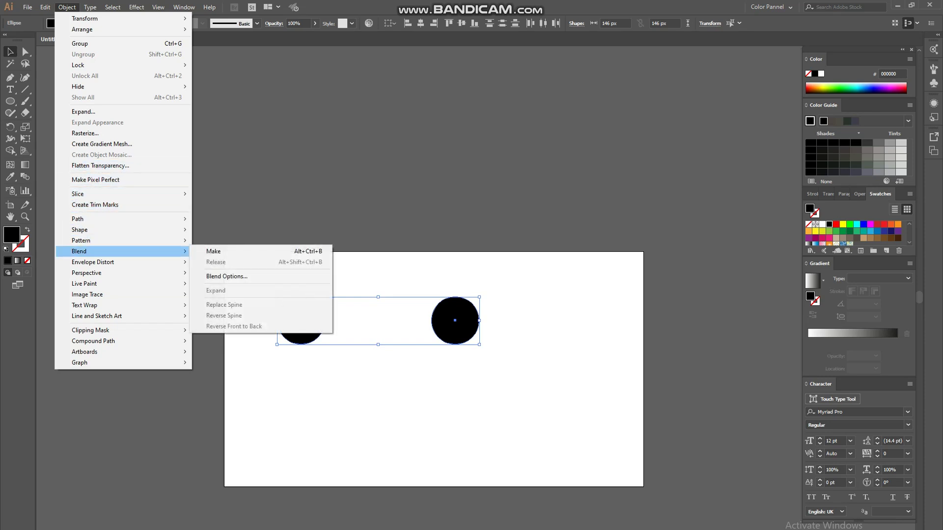
click(216, 251)
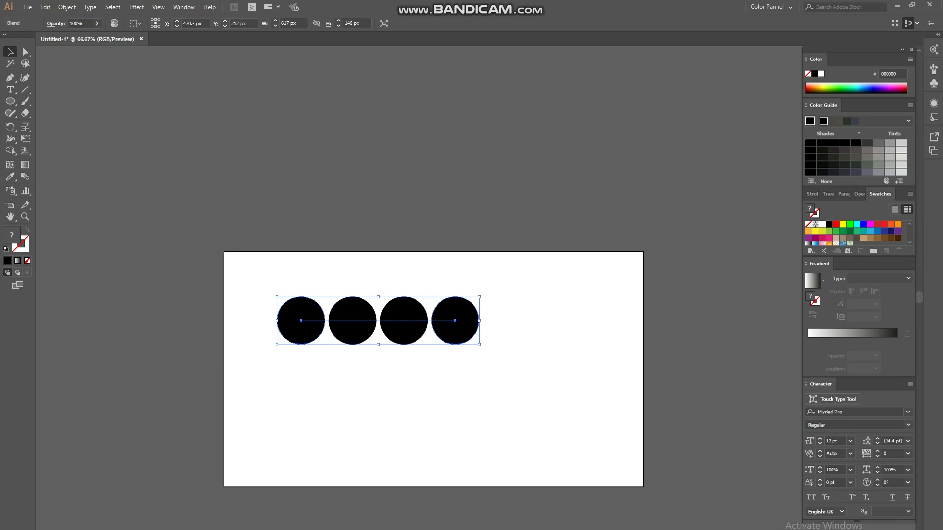
click(413, 388)
scroll(376, 313, up, 2)
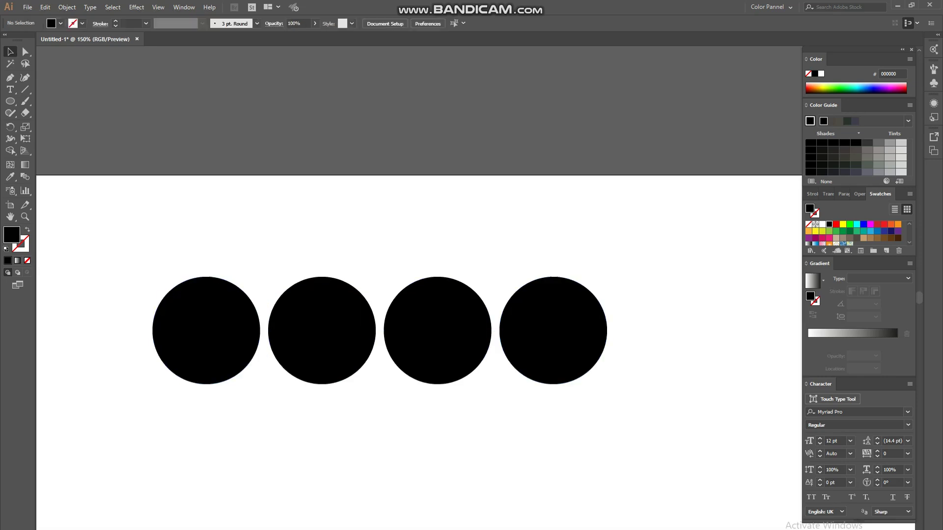
Step: Delete the horizontal blend of equal circles
key(ctrl+minus)
key(ctrl+minus)
drag(309, 369, 611, 495)
key(Delete)
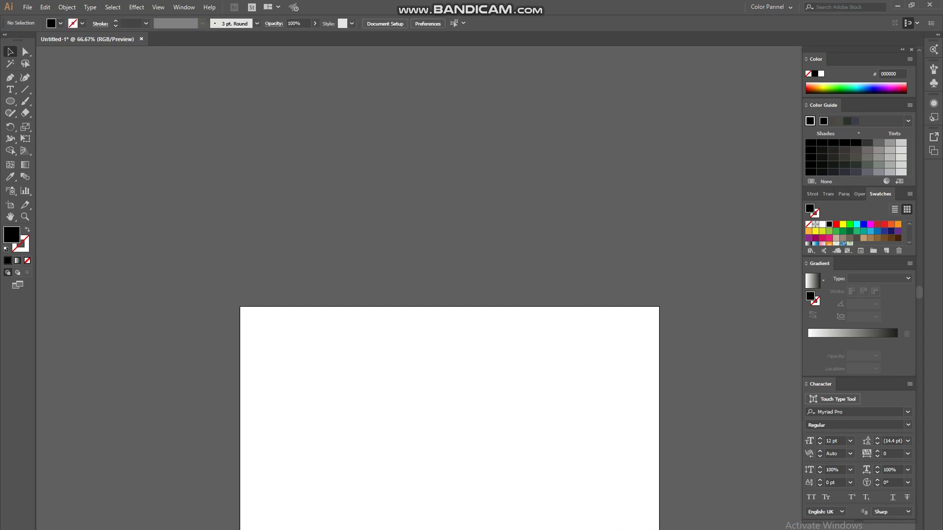
Step: Draw a black circle about 180 px wide, duplicate it horizontally to the right and reduce the copy to about 90 px
key(l)
mouse_move(310, 354)
mouse_down()
mouse_move(340, 384)
mouse_move(515, 363)
mouse_up()
click(10, 52)
click(235, 276)
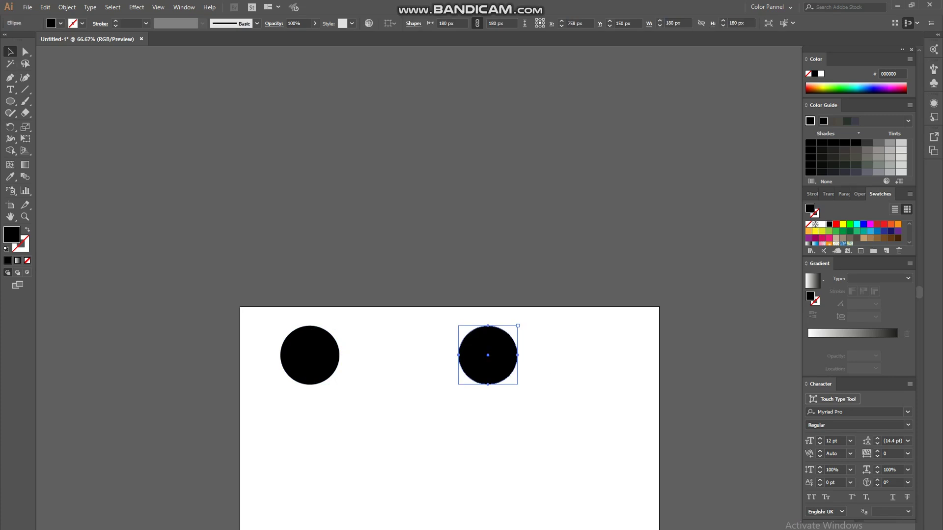
drag(518, 326, 504, 340)
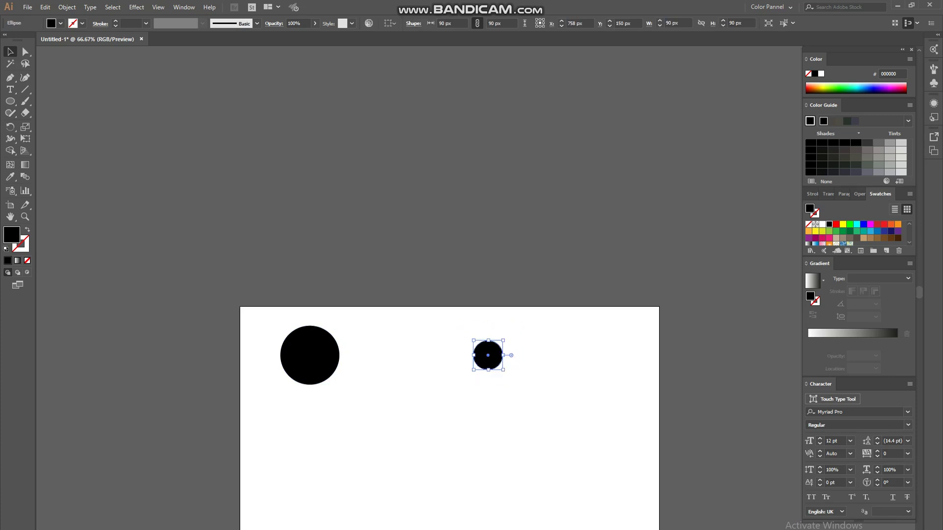
Step: Fill the small circle with bright red ED1C24 and the large circle with darker red C1272D
key(ctrl+shift+a)
click(498, 355)
click(809, 230)
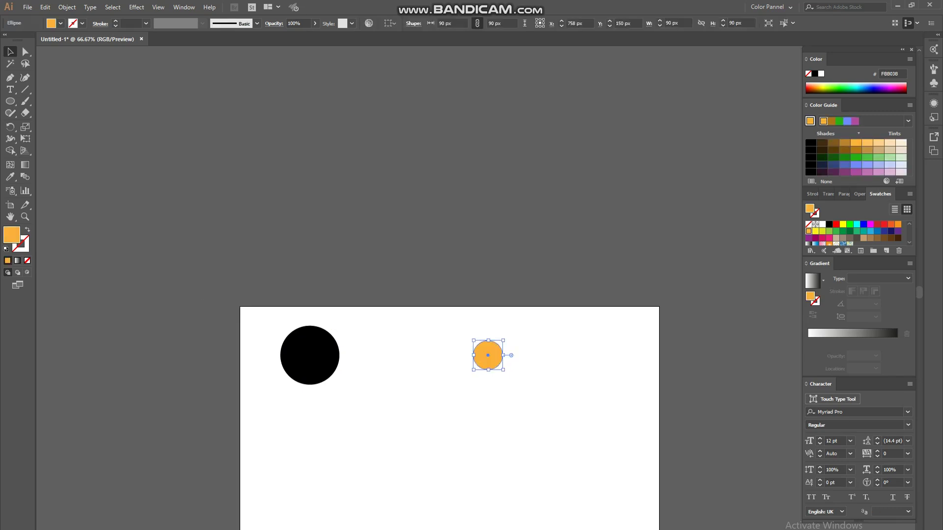
click(884, 224)
click(310, 355)
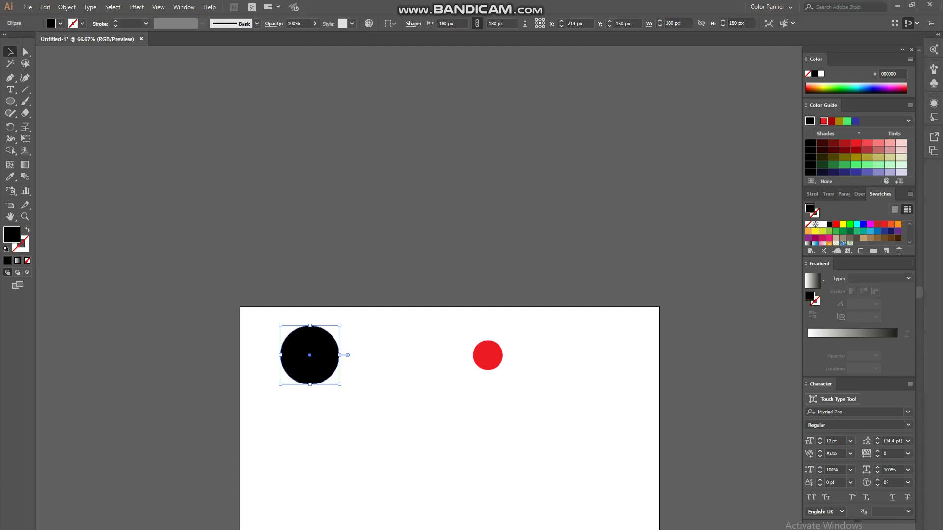
click(877, 224)
click(251, 310)
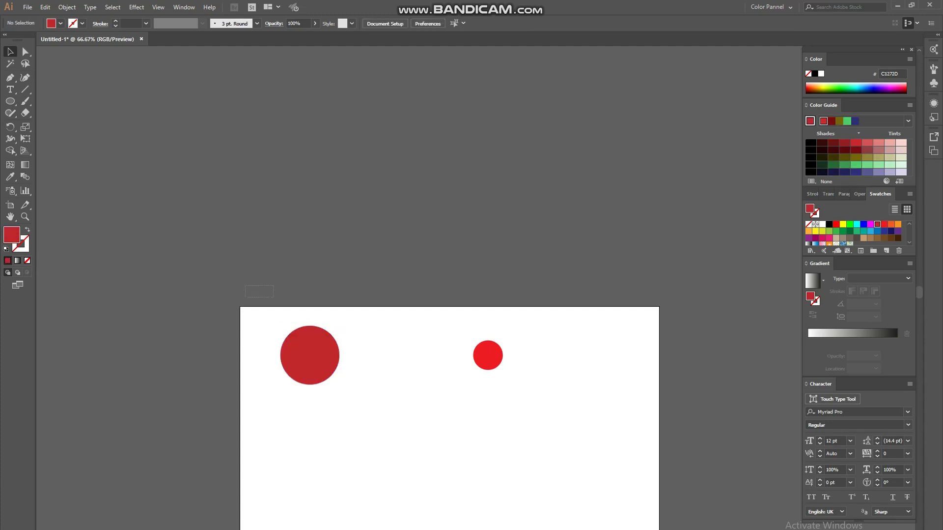
Step: Create a blend between the two red circles with the Blend Make command, inspect it and undo it
drag(245, 307, 568, 415)
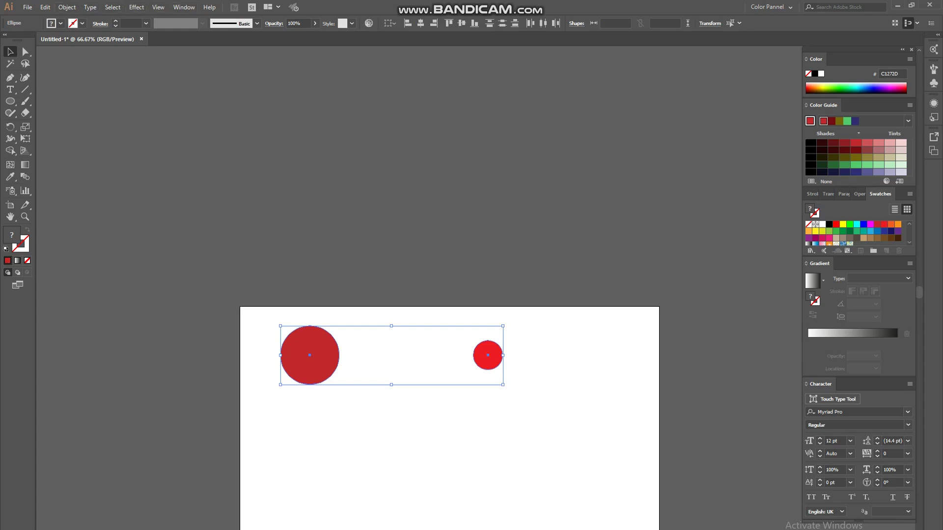
key(ctrl+shift+b)
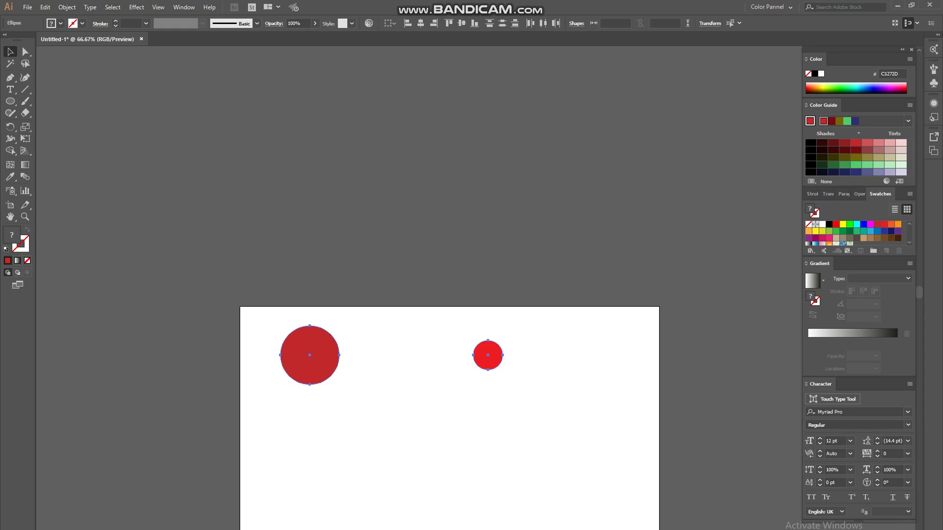
key(alt+ctrl+b)
key(ctrl+shift+a)
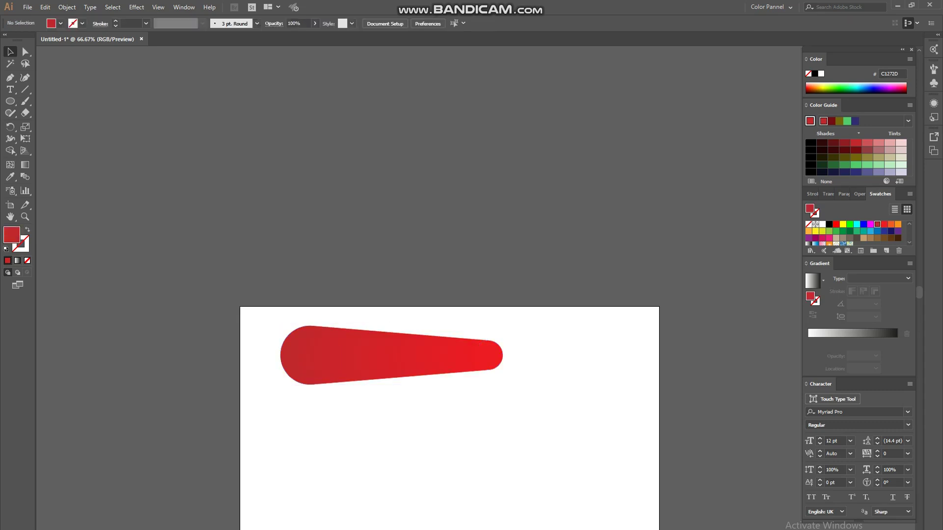
key(ctrl+plus)
key(ctrl+plus)
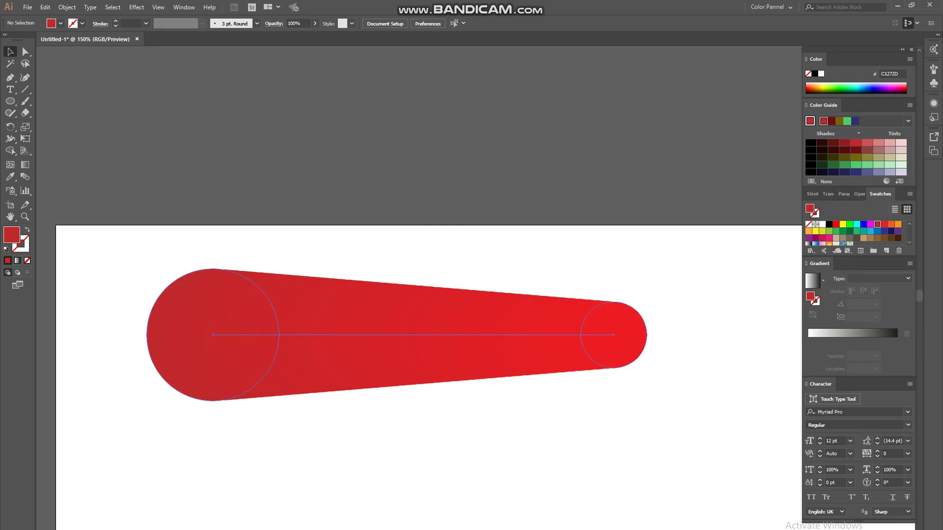
key(ctrl+minus)
key(ctrl+minus)
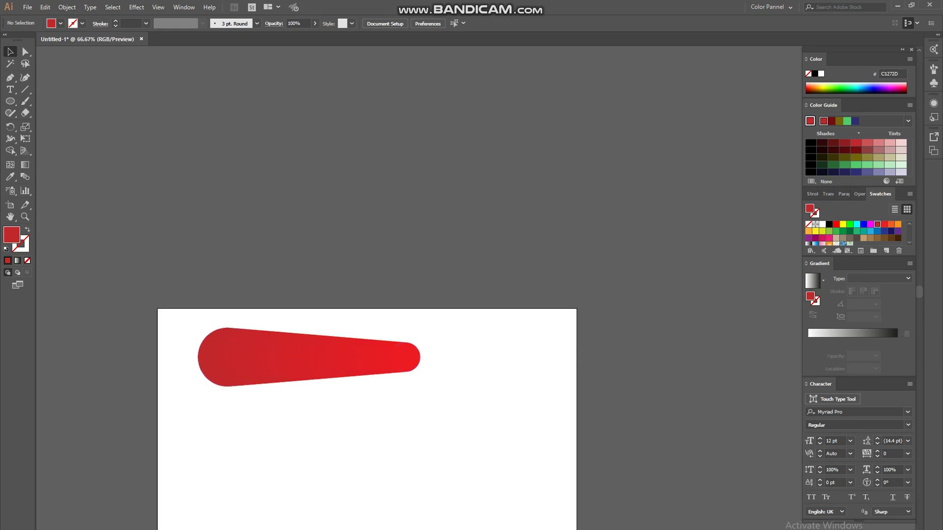
key(ctrl+z)
key(ctrl+shift+a)
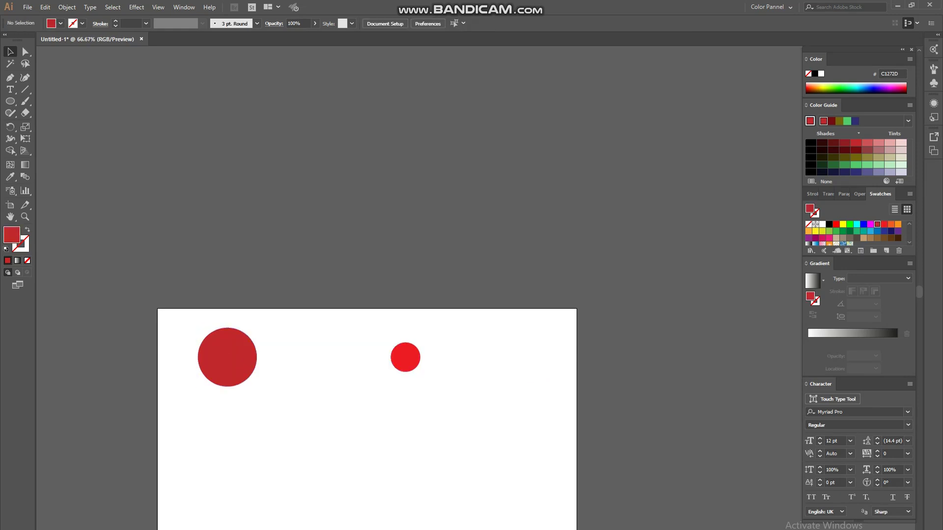
Step: Fill the large circle with dark navy 1B1464 and the small circle with crimson pink D4145A
click(227, 358)
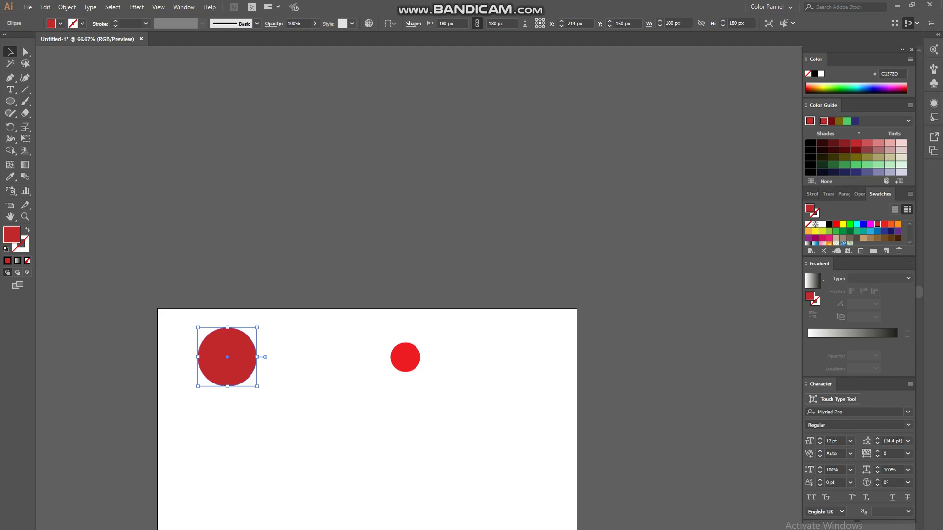
click(864, 224)
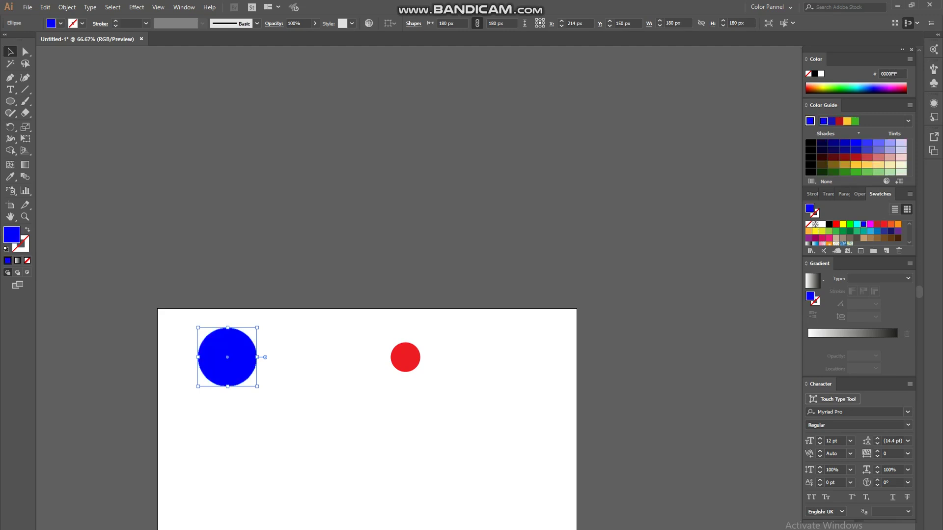
click(891, 231)
click(643, 280)
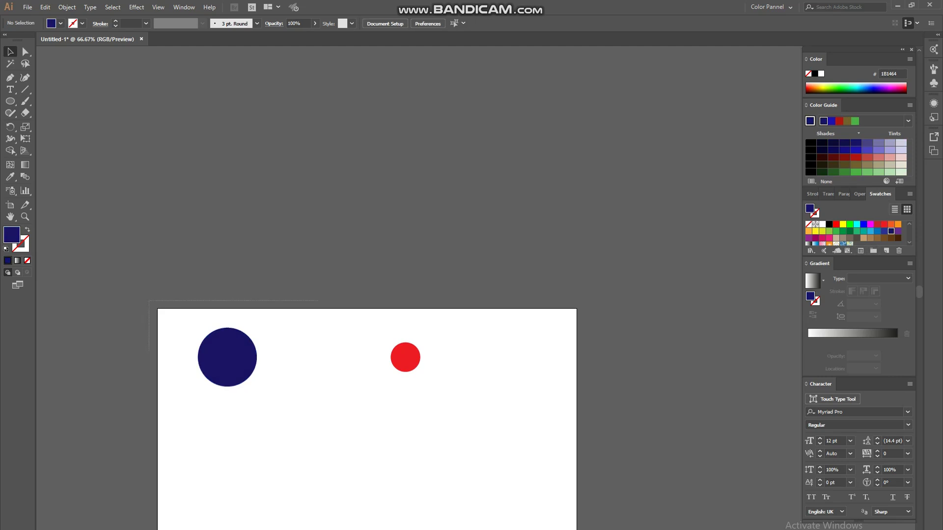
drag(149, 301, 253, 318)
click(406, 358)
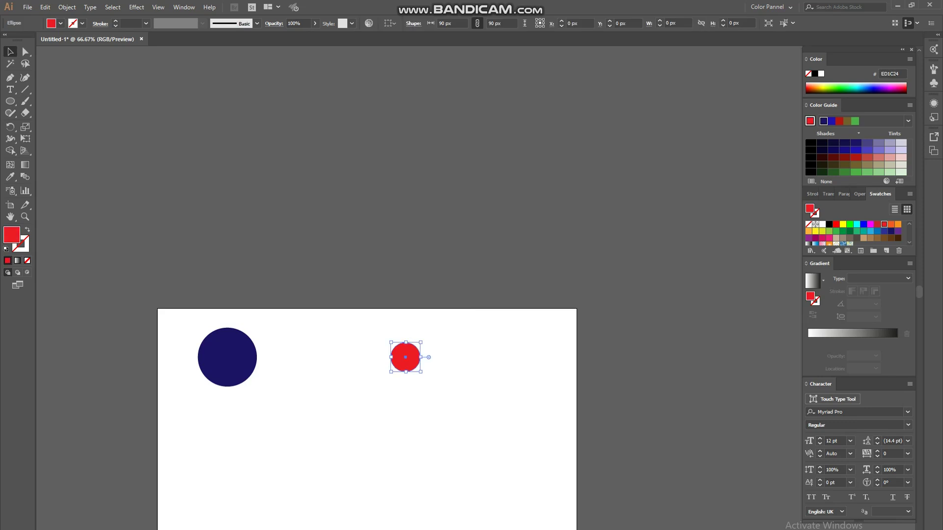
click(878, 225)
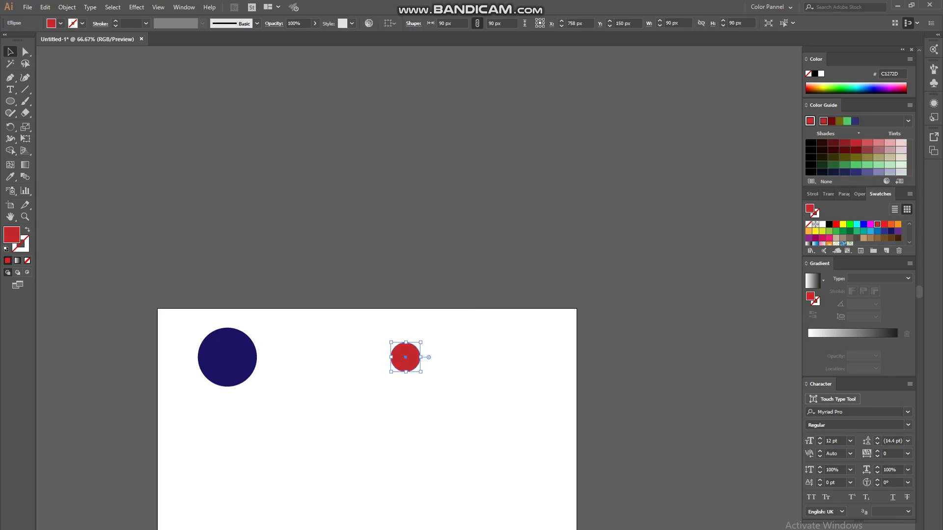
key(ctrl+shift+a)
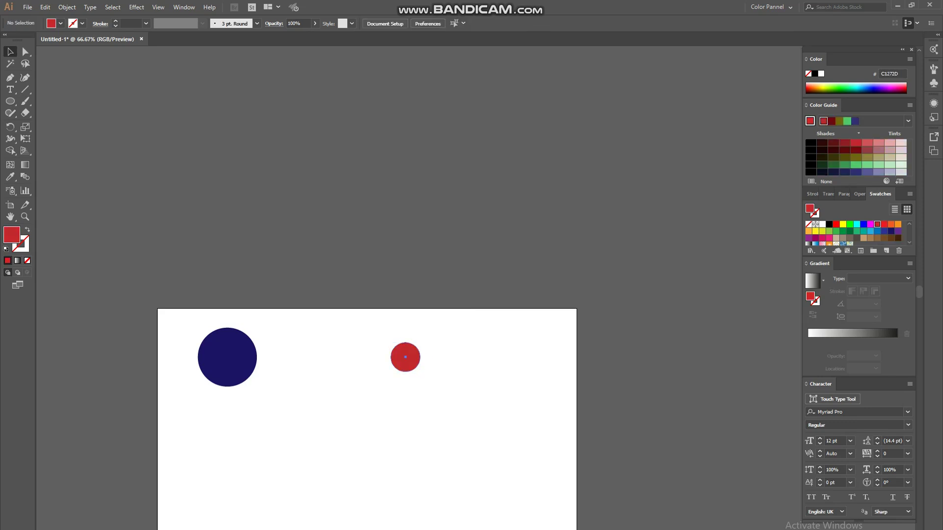
click(405, 356)
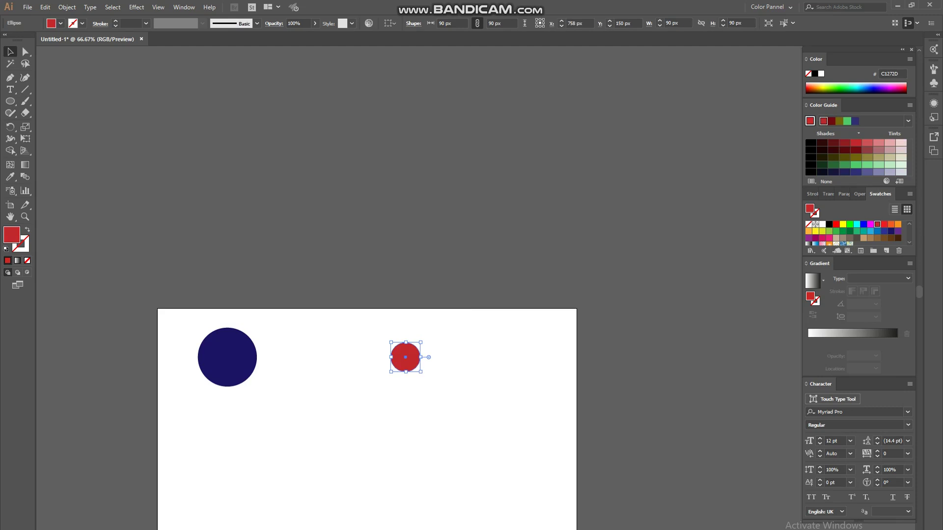
click(823, 238)
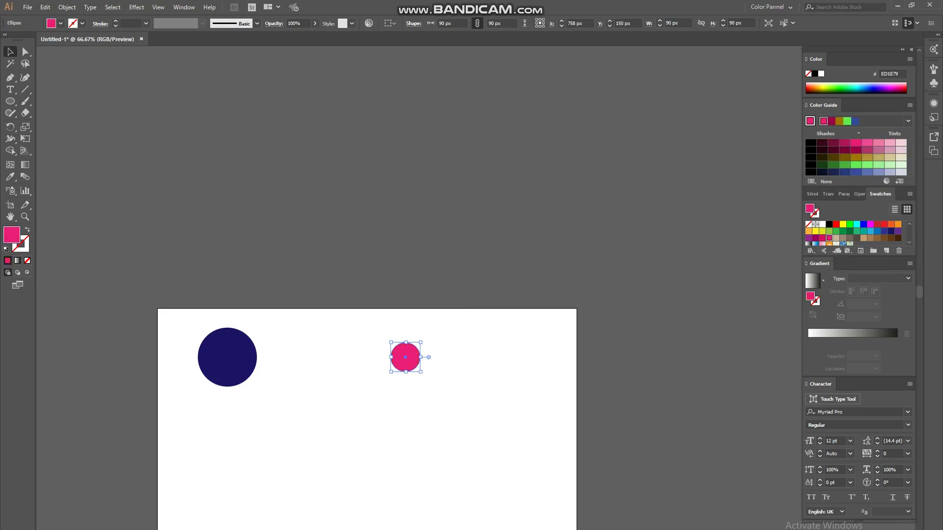
Step: Select the navy and pink circles and create a blend between them with the Blend Make command
drag(196, 325, 423, 388)
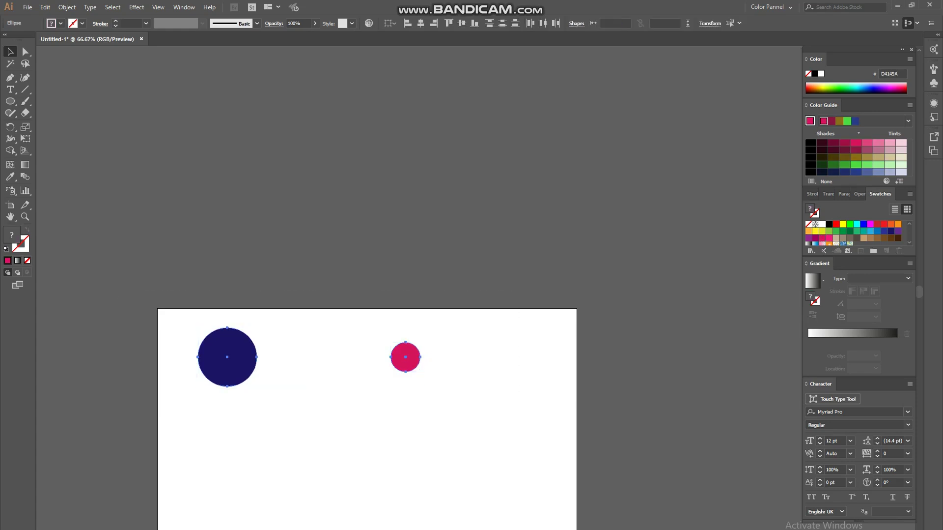
key(ctrl+alt+b)
key(ctrl+shift+a)
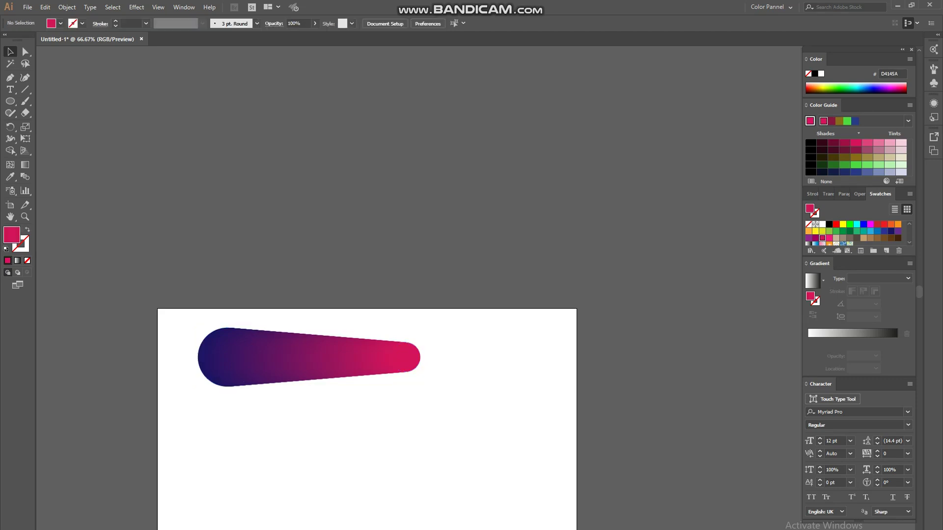
scroll(243, 343, up, 2)
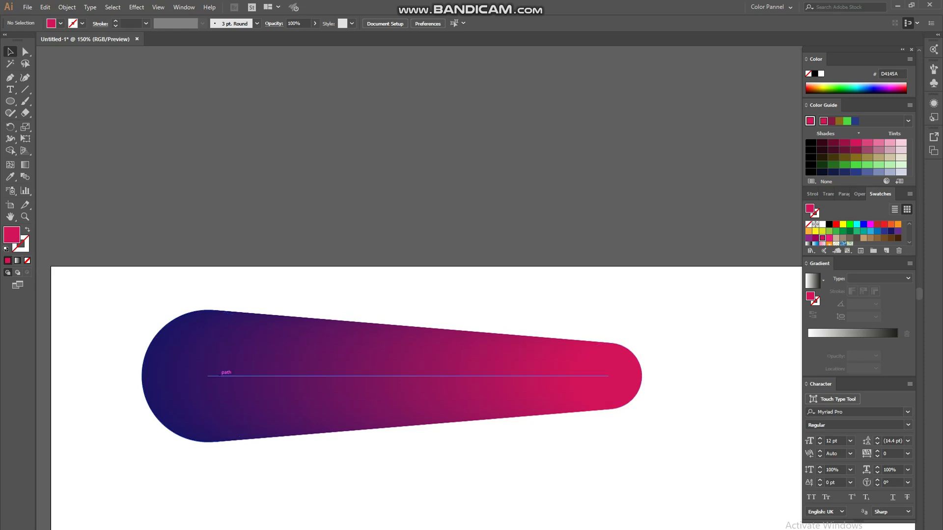
scroll(538, 414, down, 2)
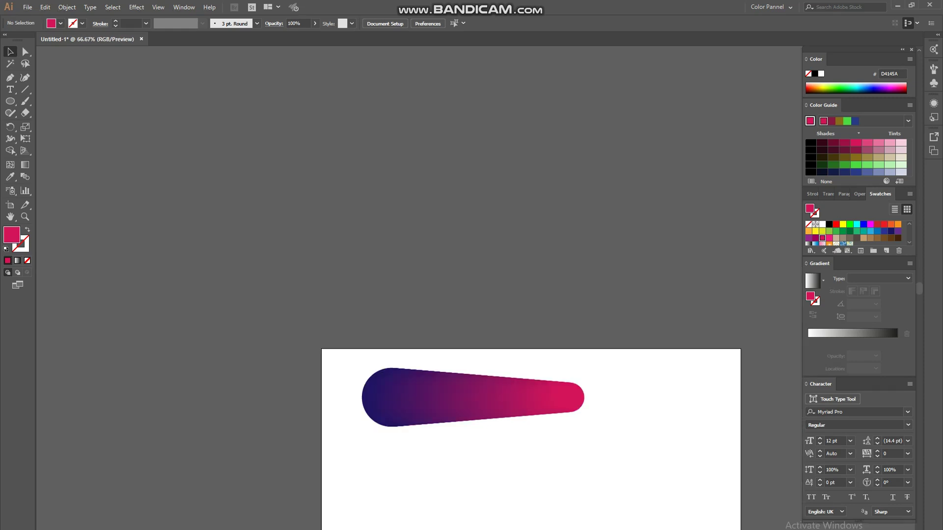
Step: Examine the selected navy-to-pink blend in Outline view and return to Preview
click(525, 400)
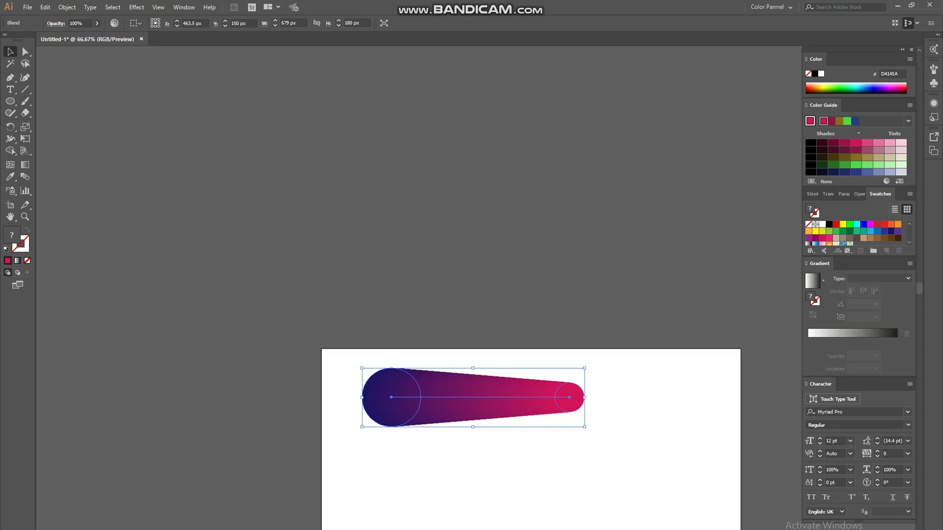
key(ctrl+y)
scroll(488, 397, up, 1)
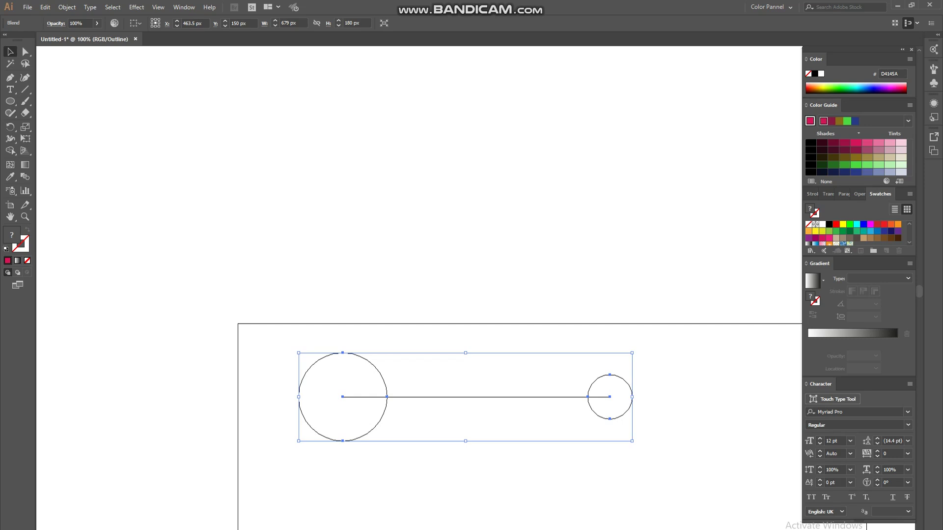
key(ctrl+y)
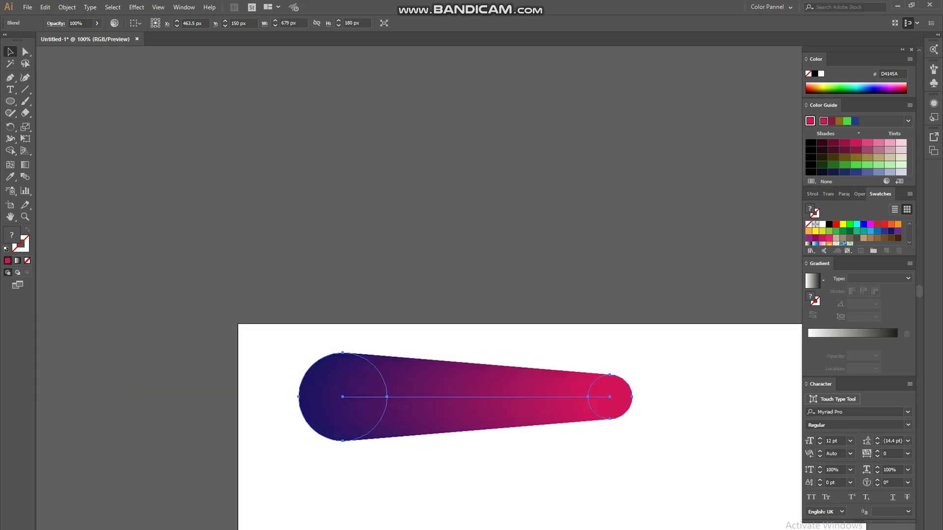
key(ctrl+shift+a)
scroll(494, 393, down, 2)
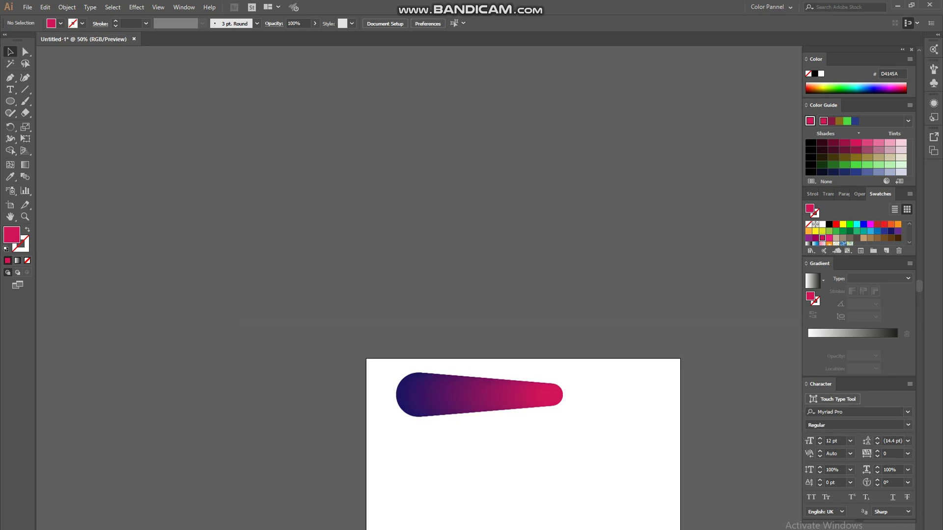
Step: Delete the navy-to-pink blend from the artboard
drag(475, 391, 376, 317)
scroll(412, 346, up, 2)
scroll(436, 420, down, 1)
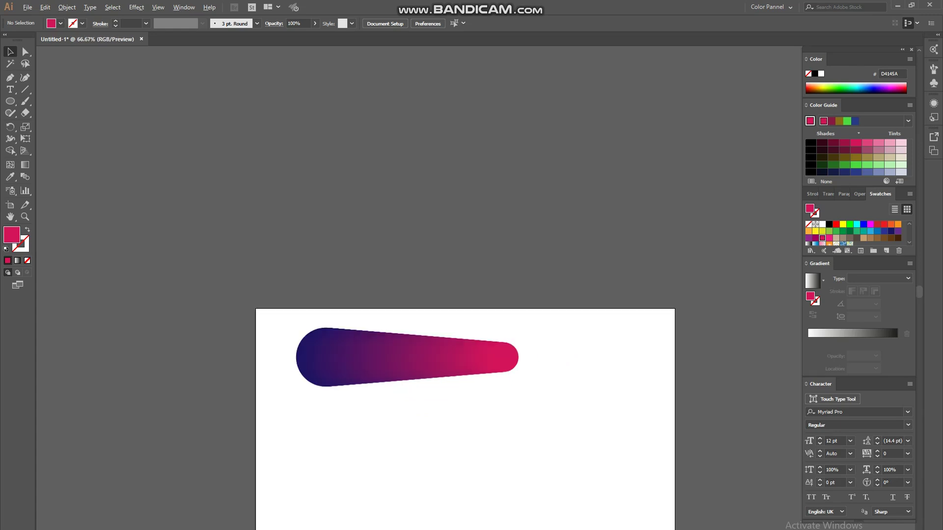
drag(437, 430, 455, 396)
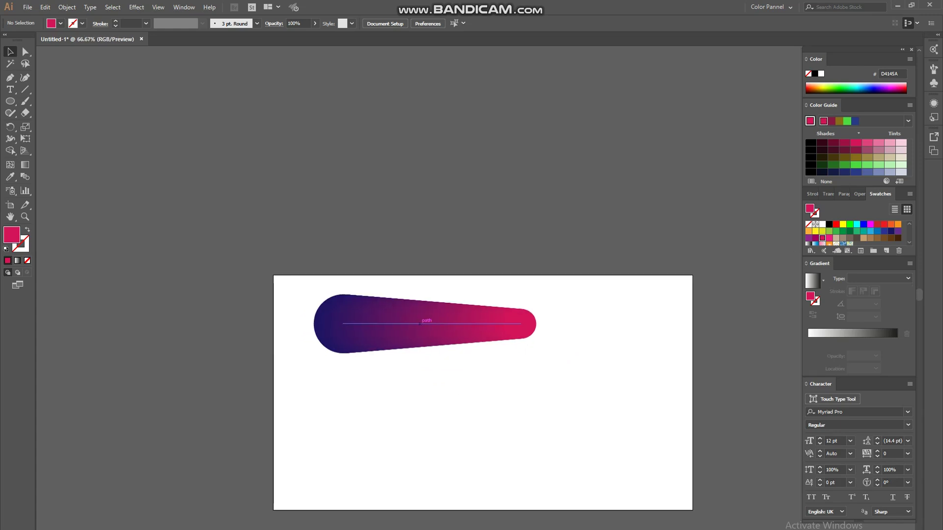
click(419, 322)
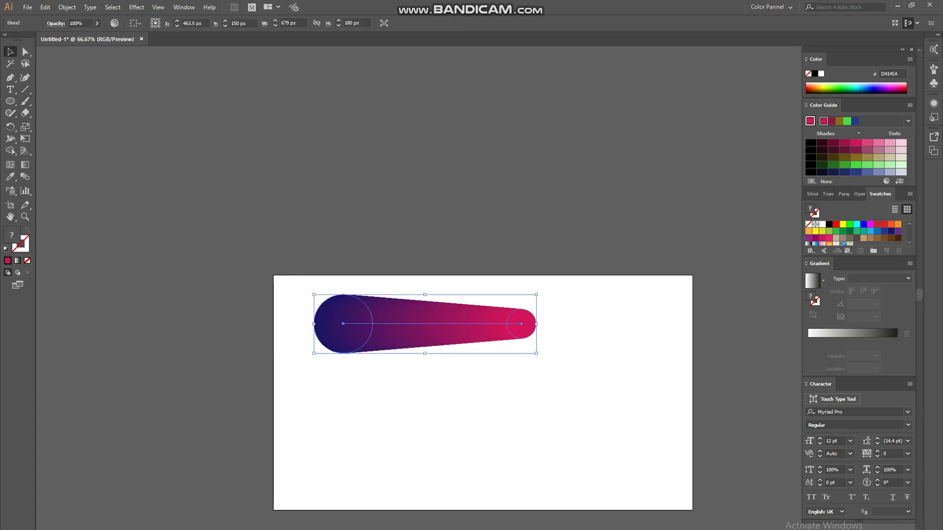
key(Delete)
Step: Draw a pink circle about 190 px wide, duplicate it horizontally to the right and shrink the copy to about two thirds
key(l)
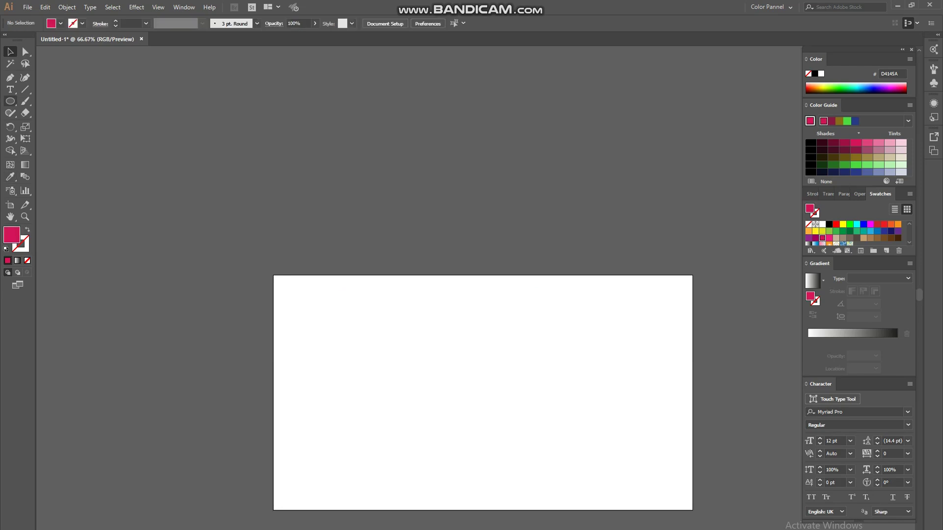
drag(328, 305, 576, 360)
key(v)
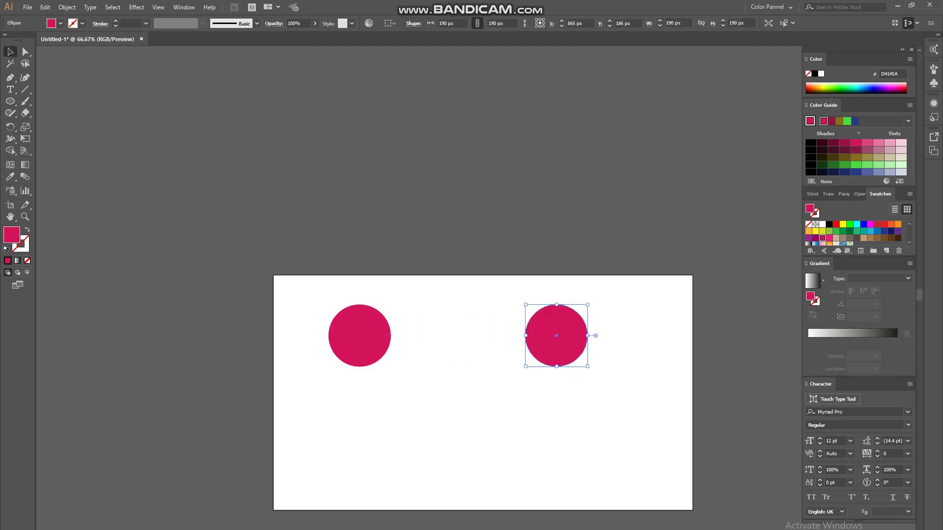
drag(588, 304, 578, 315)
click(602, 314)
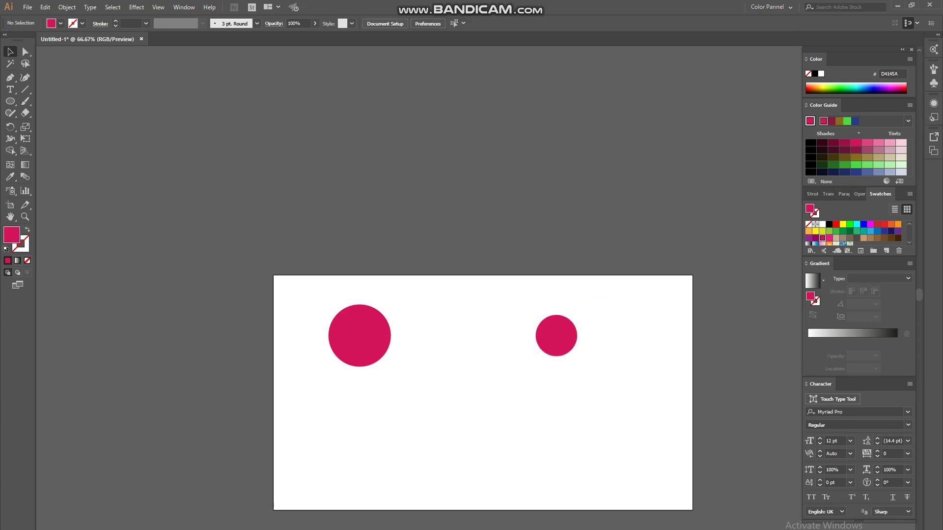
Step: Fill the smaller circle with pure blue 0000FF and deselect it
click(556, 335)
click(863, 224)
click(639, 300)
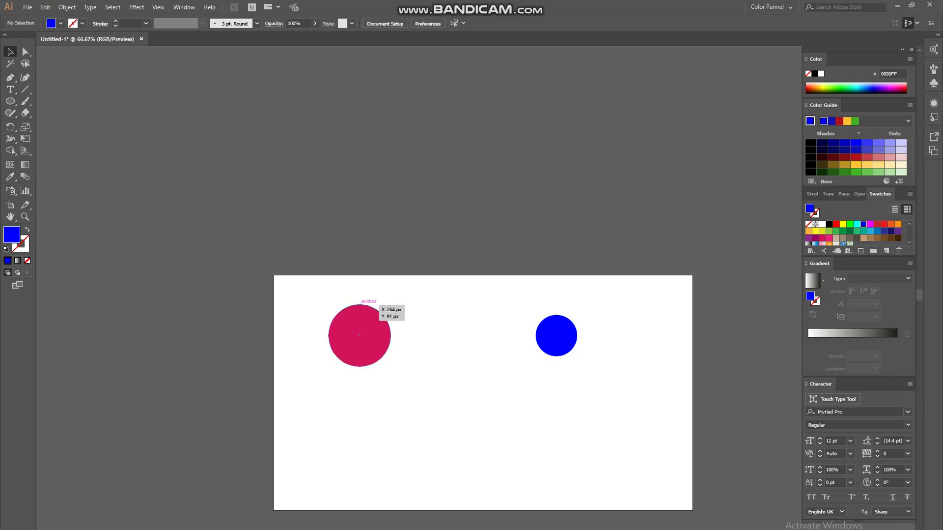
Step: Set the blend options for the pink and blue circles to 15 Specified Steps with Align to Page orientation
drag(310, 277, 642, 398)
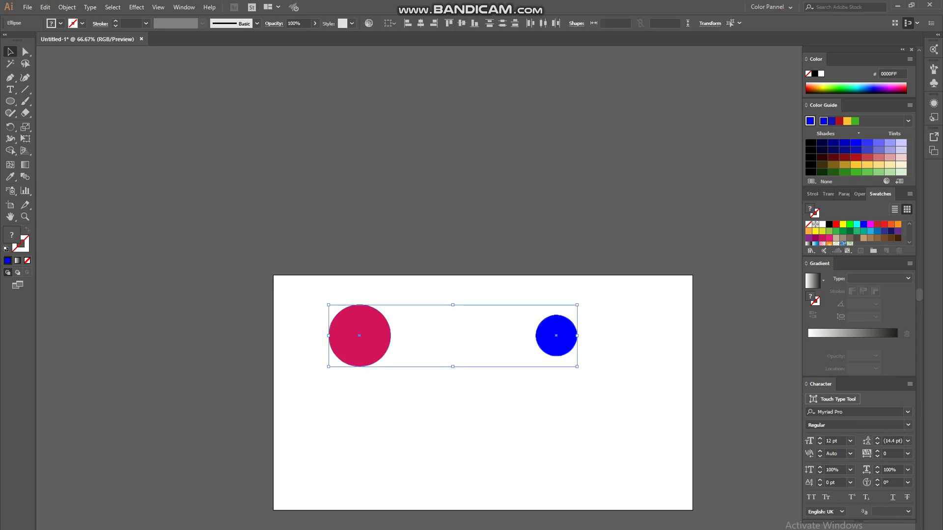
click(67, 7)
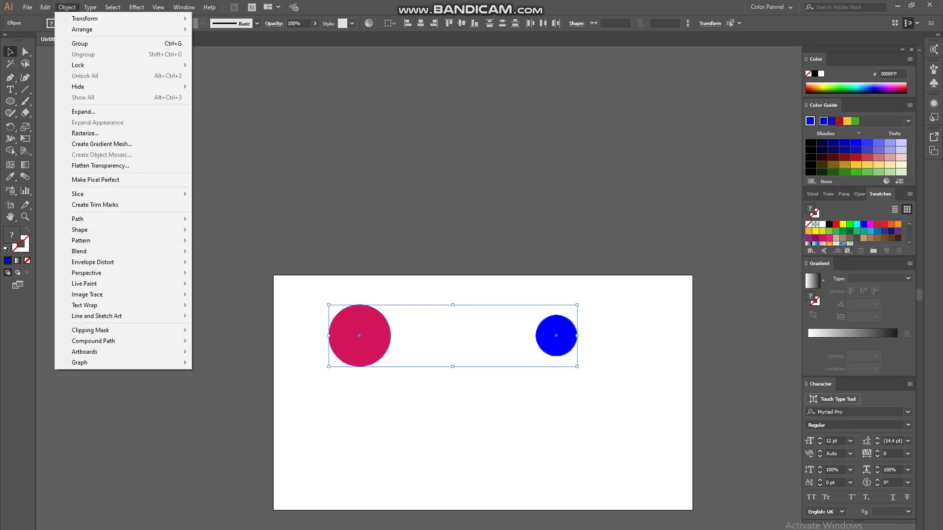
mouse_move(98, 251)
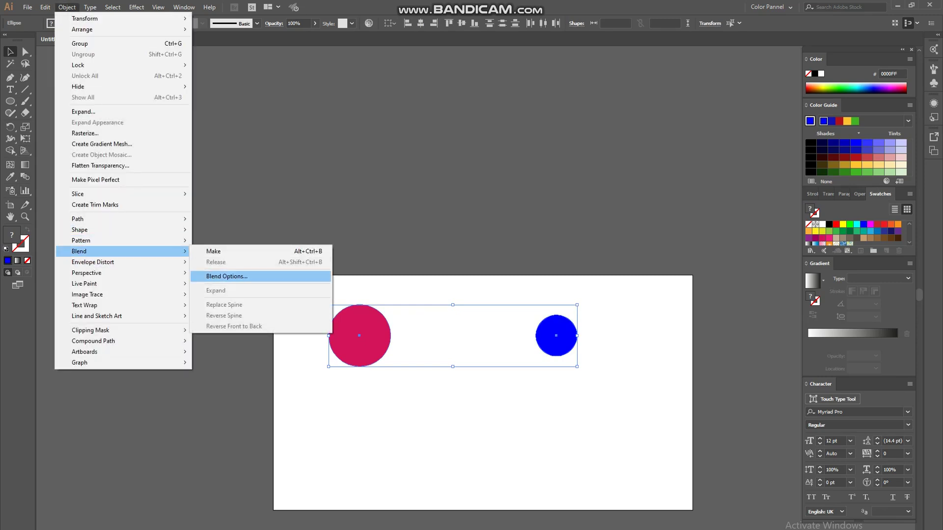
click(227, 277)
click(467, 264)
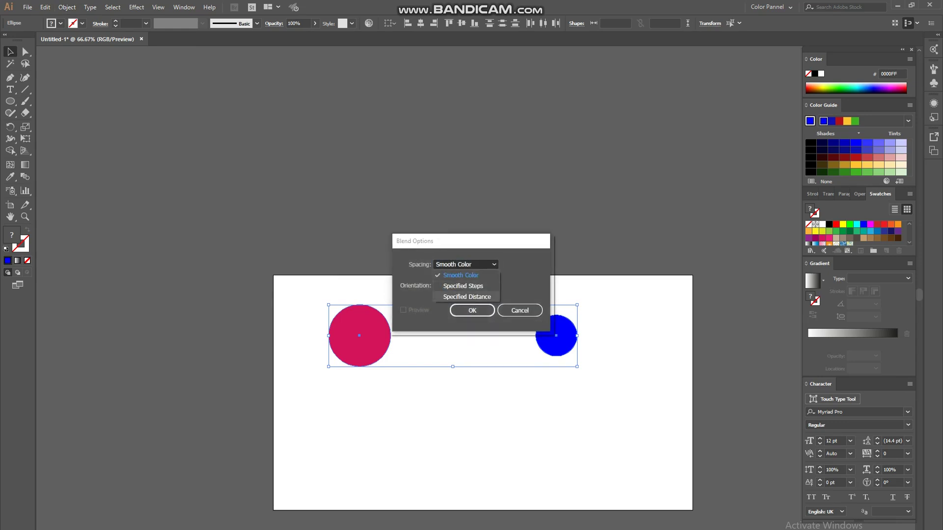
click(463, 286)
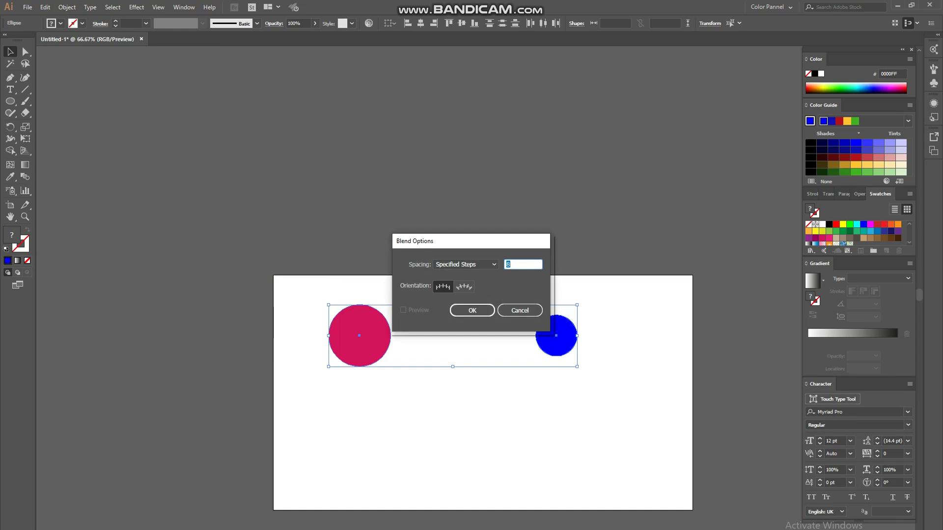
drag(480, 241, 532, 242)
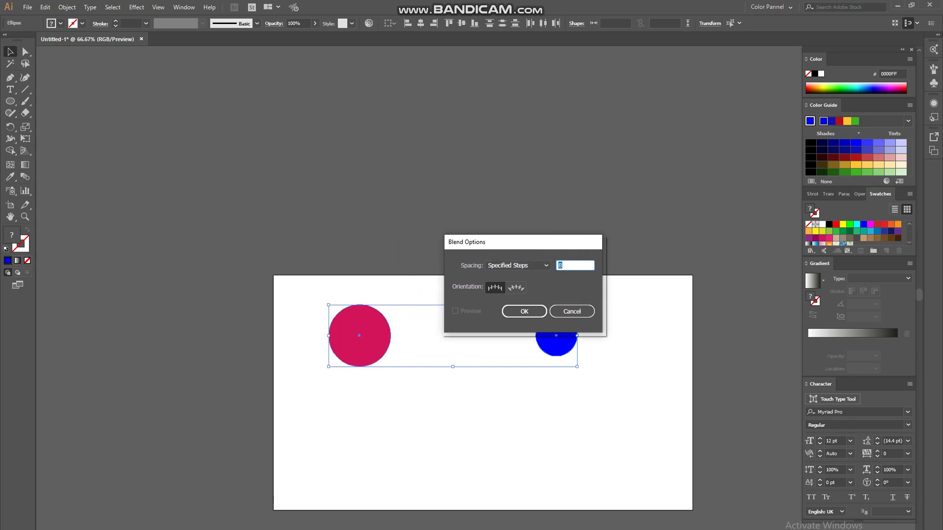
text(15)
click(515, 288)
click(495, 287)
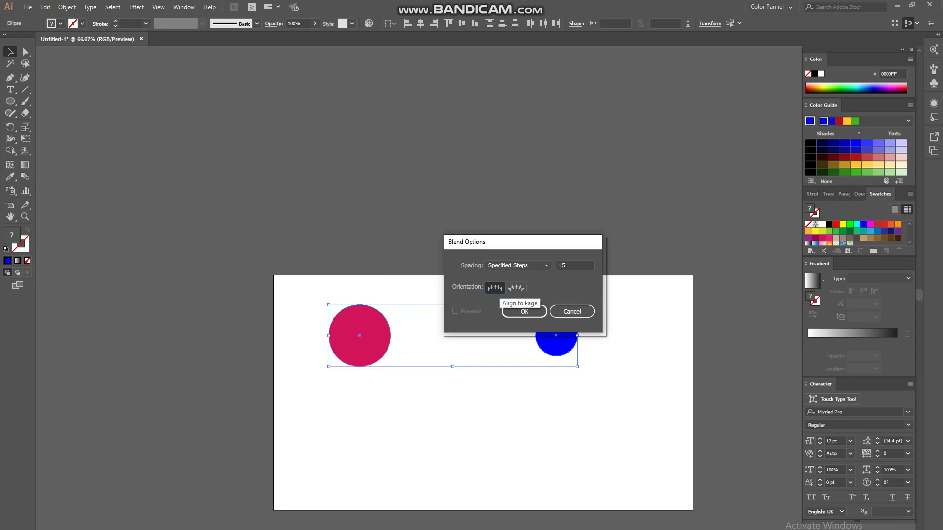
key(Return)
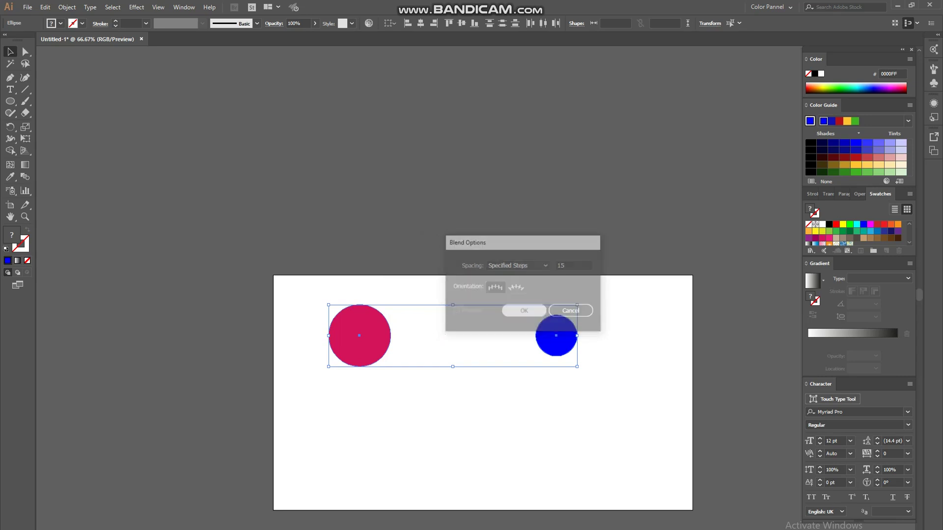
Step: Shift both circles slightly down and to the right on the artboard, and set the blend orientation to Align to Path
drag(570, 332, 587, 339)
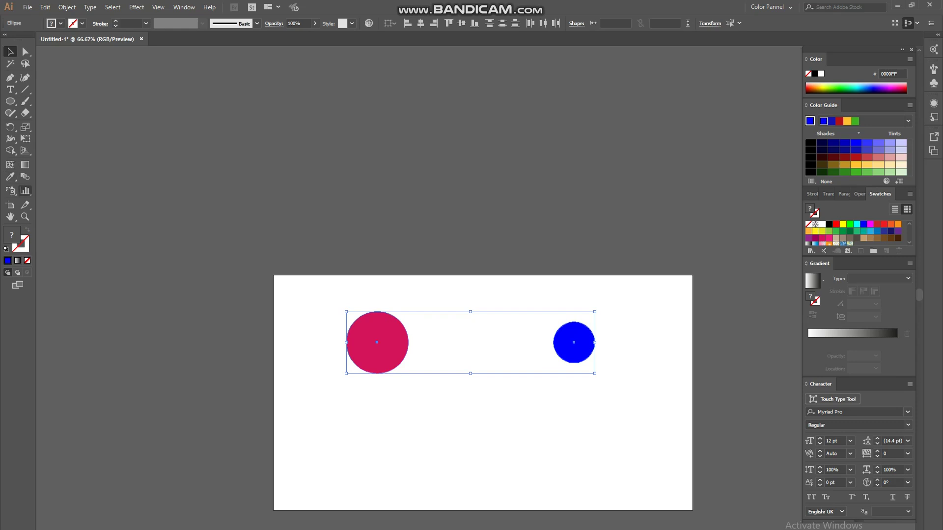
click(25, 177)
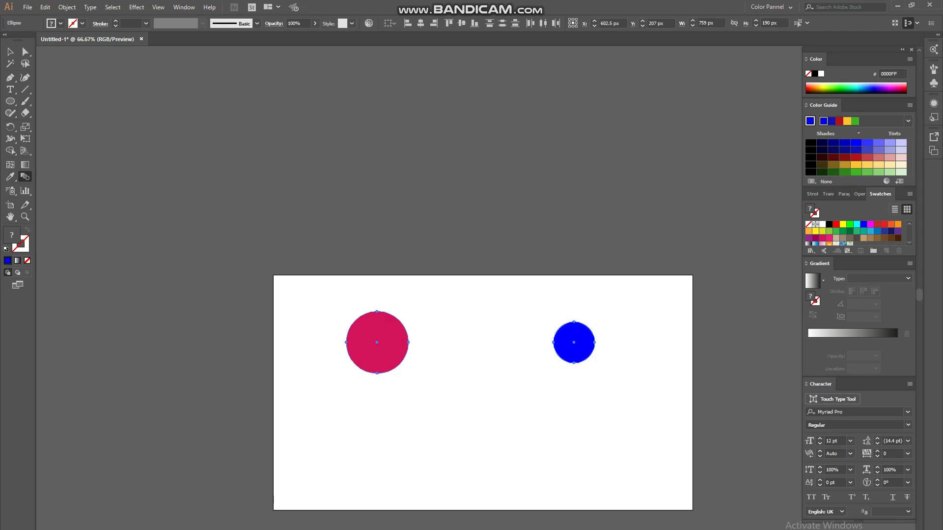
click(67, 7)
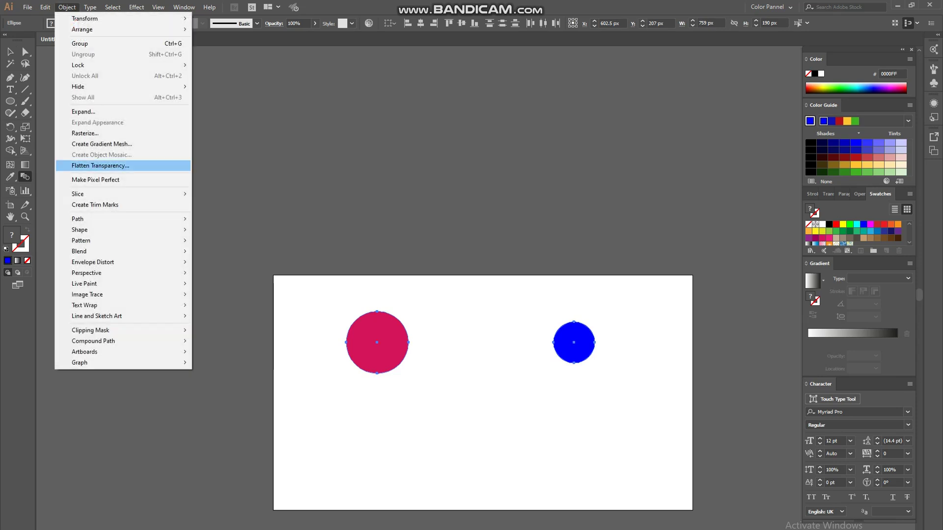
mouse_move(79, 250)
click(227, 276)
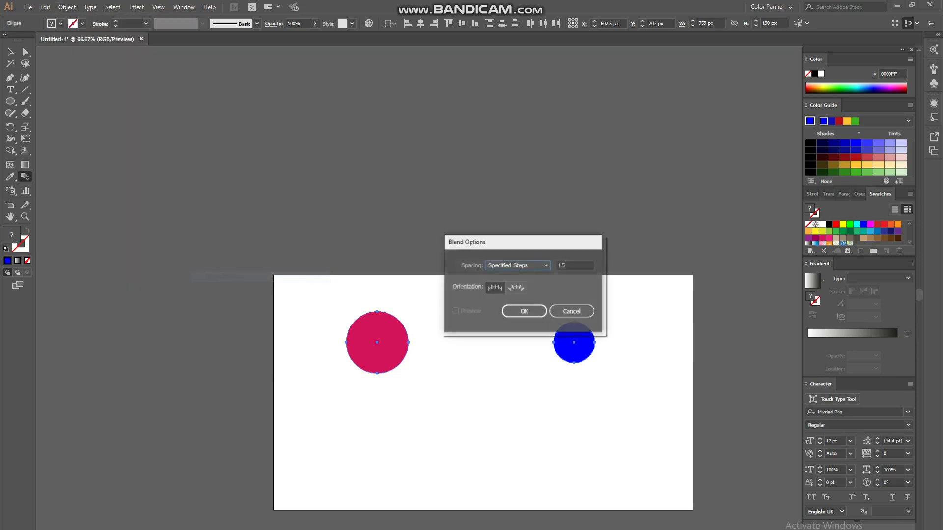
click(518, 265)
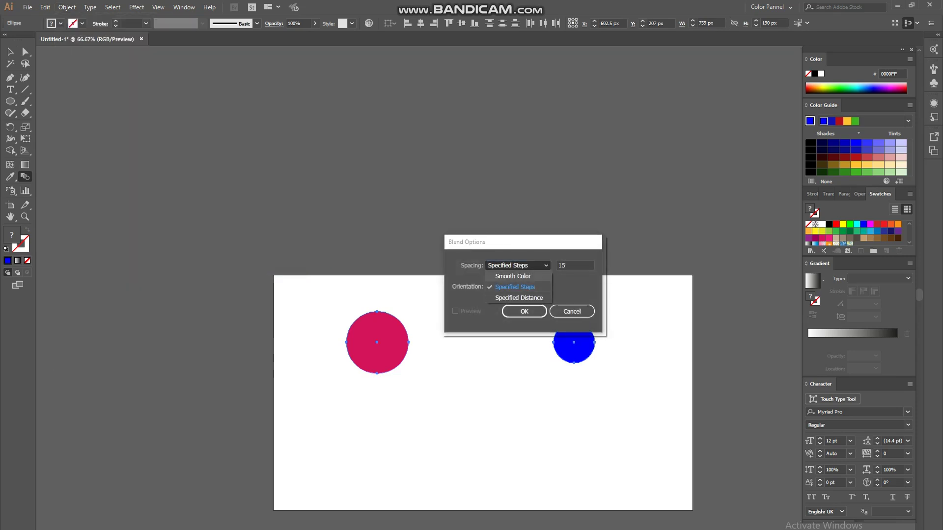
click(538, 286)
click(516, 287)
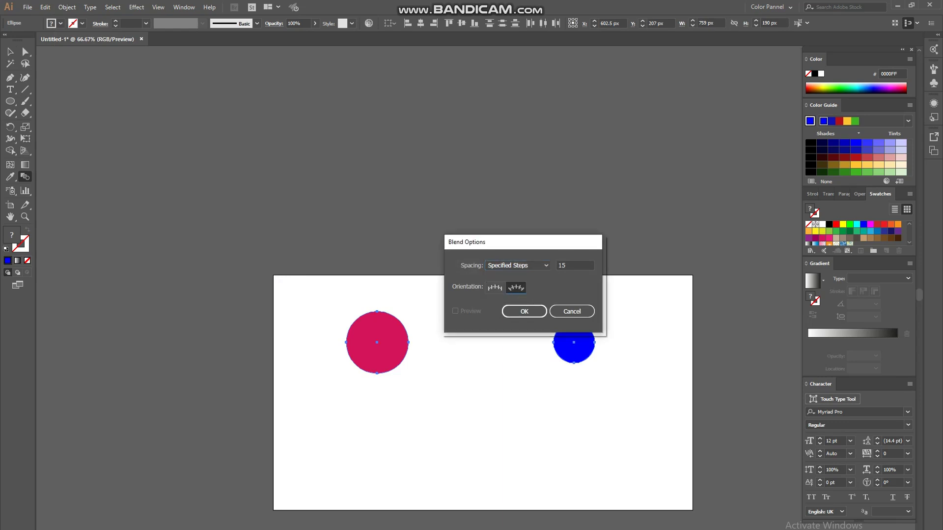
key(Return)
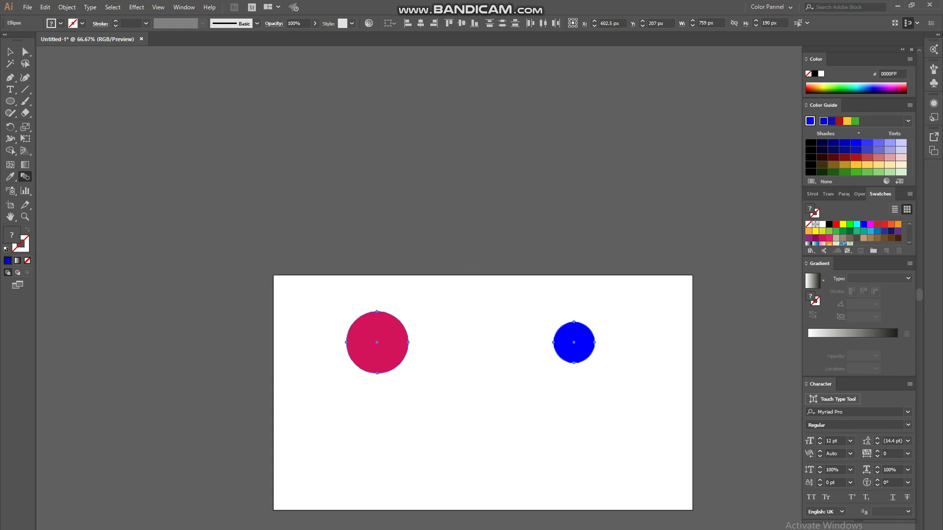
Step: Make the blend between the two circles, deselect it and examine its stepped color transition from pink to blue
key(ctrl+alt+b)
key(v)
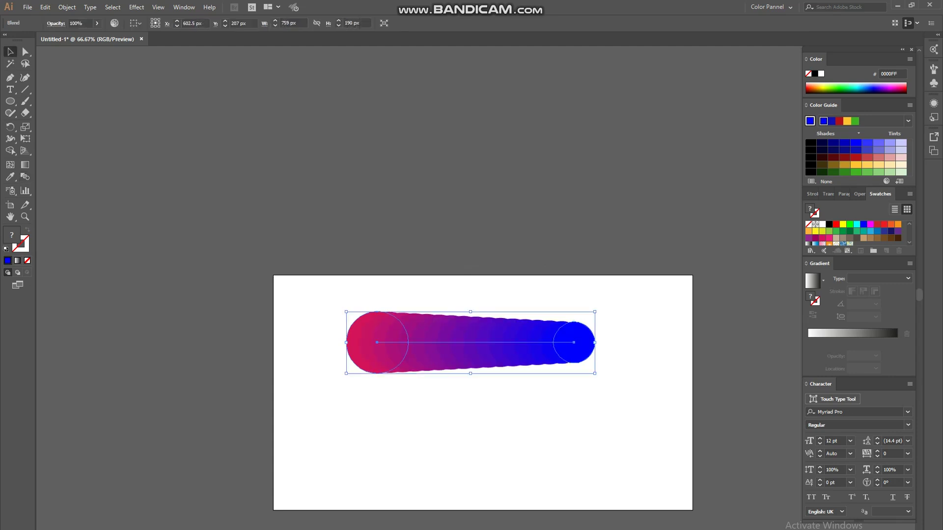
key(ctrl+shift+a)
key(ctrl+1)
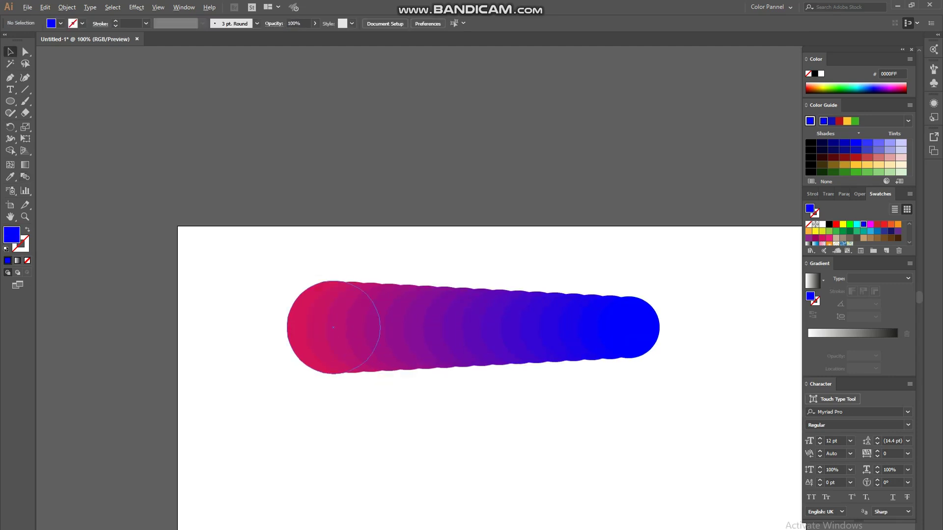
key(ctrl+plus)
key(ctrl+plus)
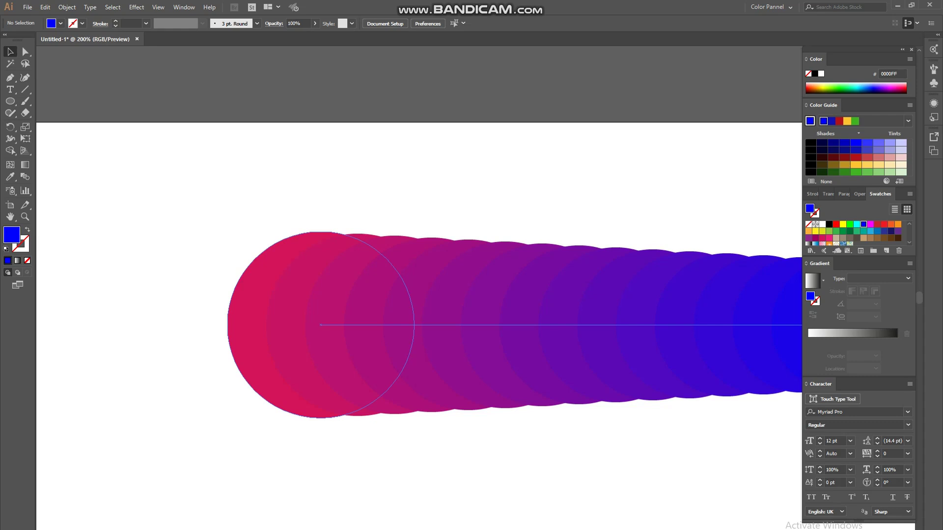
drag(687, 325, 488, 313)
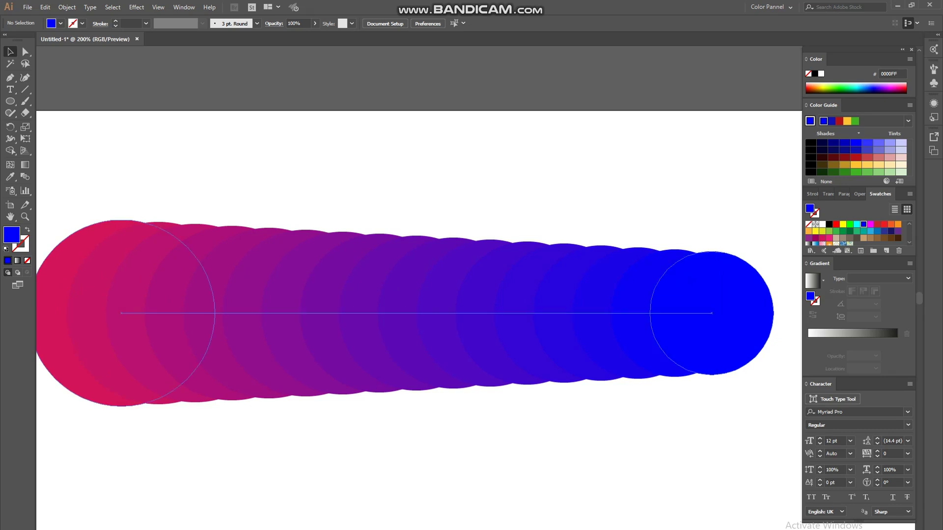
scroll(411, 407, down, 2)
scroll(423, 443, down, 1)
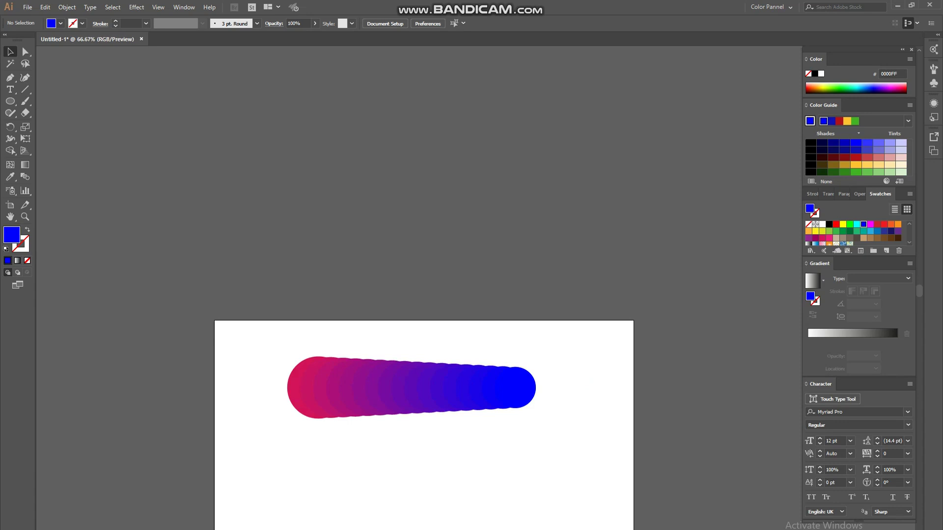
Step: Delete the pink-to-blue circle blend from the artboard
drag(423, 443, 429, 387)
drag(232, 264, 583, 427)
key(Delete)
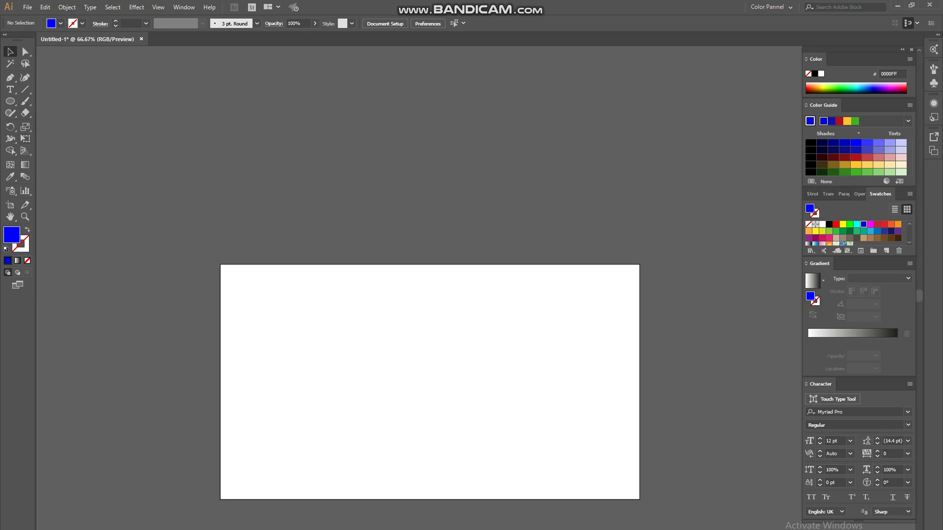
Step: Draw a narrow unfilled ellipse with a blue stroke, about 43 px wide and 154 px tall, and set its stroke to 0.5 pt
key(ctrl+1)
key(shift+x)
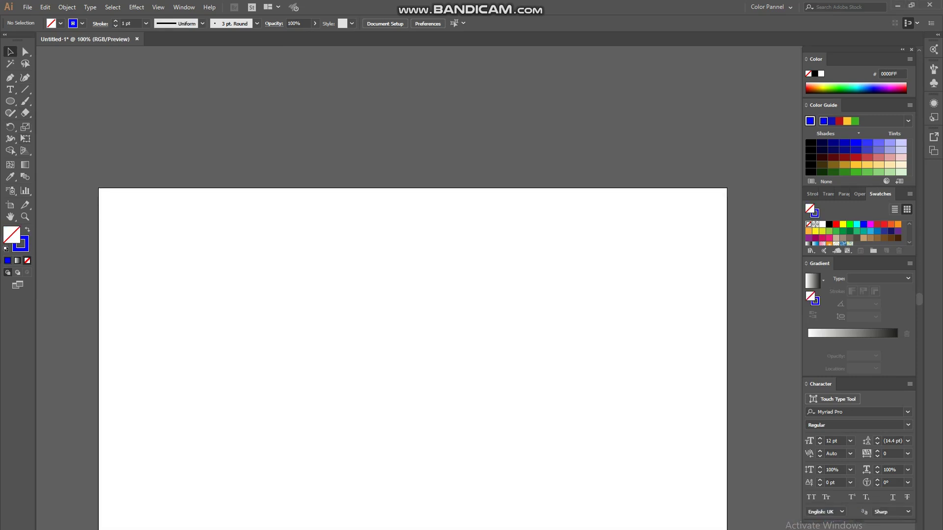
key(l)
drag(295, 268, 316, 344)
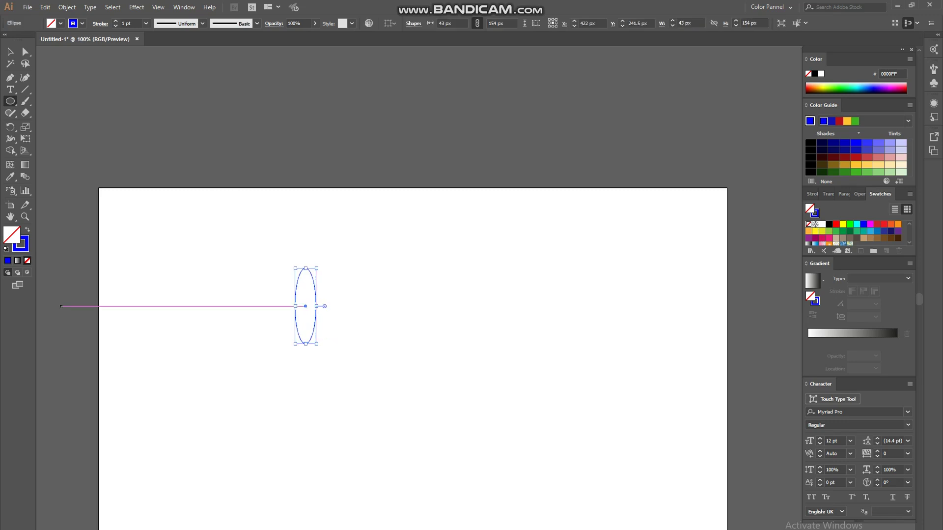
key(v)
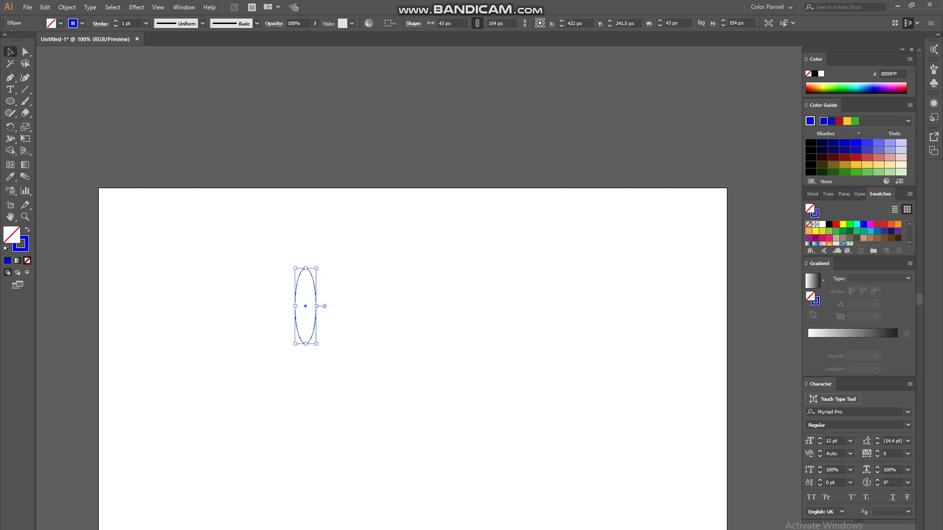
click(116, 26)
click(115, 26)
key(ctrl+shift+a)
key(ctrl+minus)
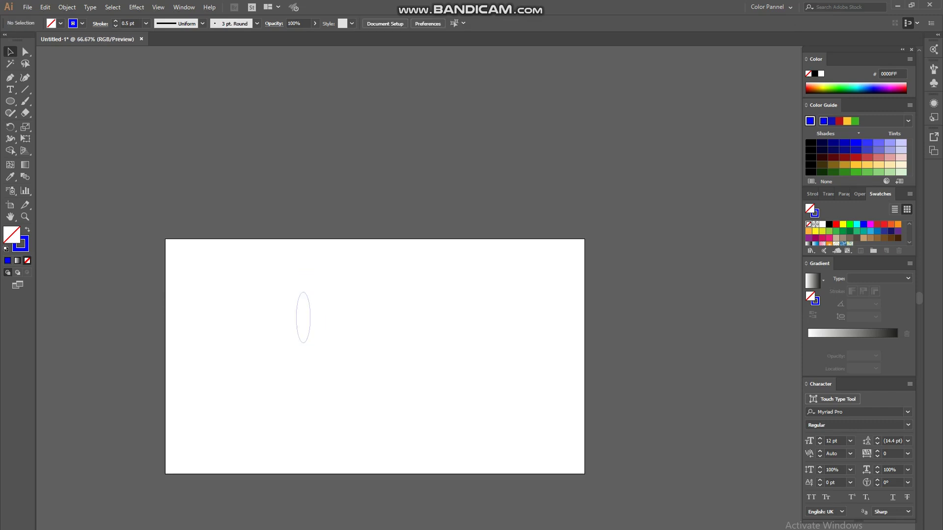
Step: Create a copy of the narrow ellipse rotated by -45° about its center
drag(374, 344, 406, 346)
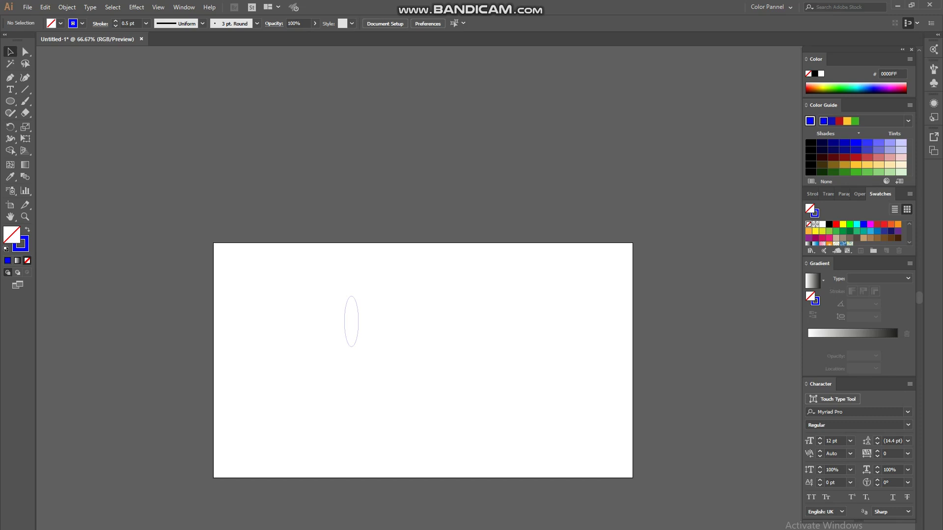
key(ctrl+plus)
key(ctrl+plus)
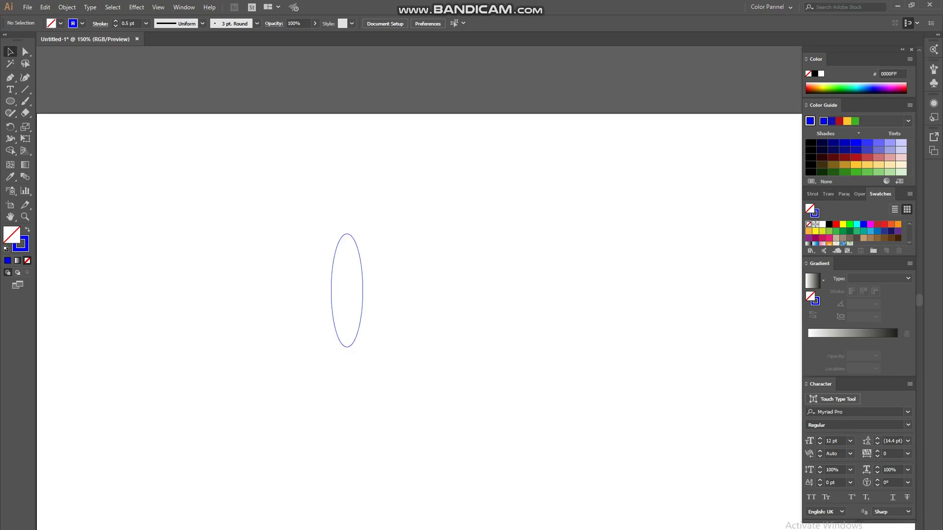
key(ctrl+minus)
drag(331, 255, 405, 426)
click(10, 150)
click(10, 127)
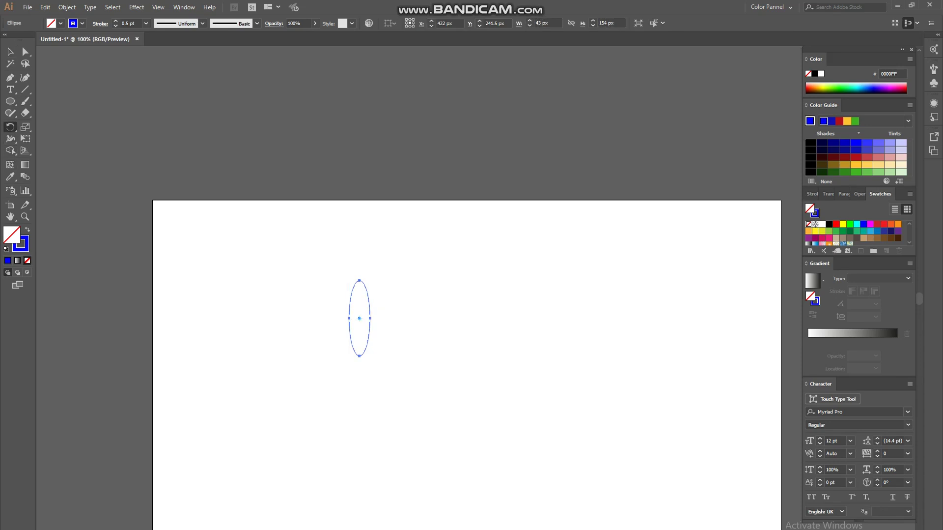
drag(384, 299, 392, 325)
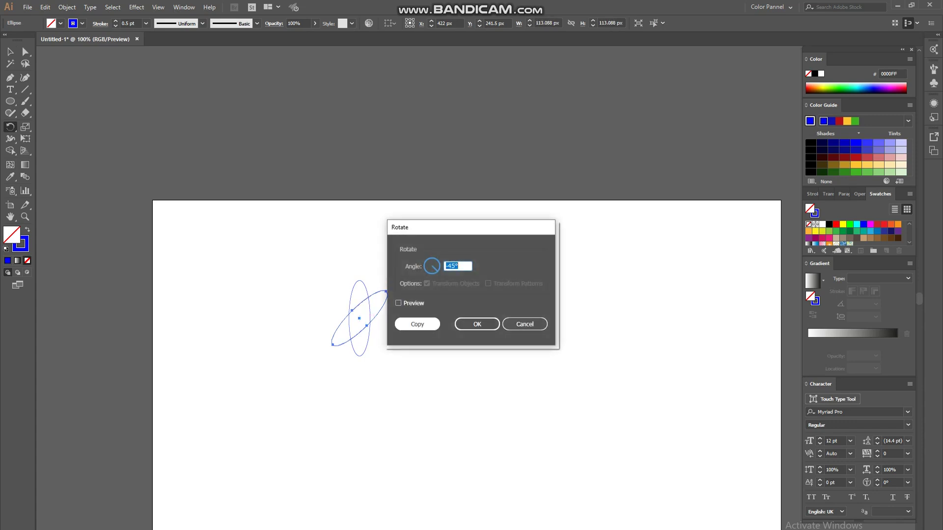
click(418, 324)
key(ctrl+d)
key(ctrl+z)
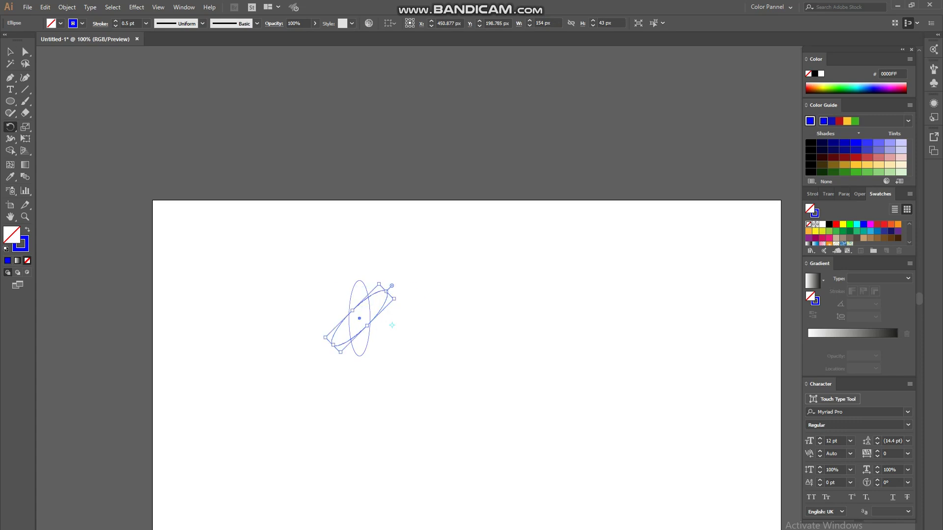
Step: Adjust the tilted ellipse's angle freehand with the Rotate tool so it still crosses the upright one, and deselect it
mouse_move(399, 289)
mouse_down()
mouse_move(311, 308)
mouse_move(417, 346)
mouse_move(412, 326)
mouse_move(356, 298)
mouse_move(405, 341)
mouse_move(352, 312)
mouse_move(335, 287)
mouse_move(461, 243)
mouse_move(410, 274)
mouse_up()
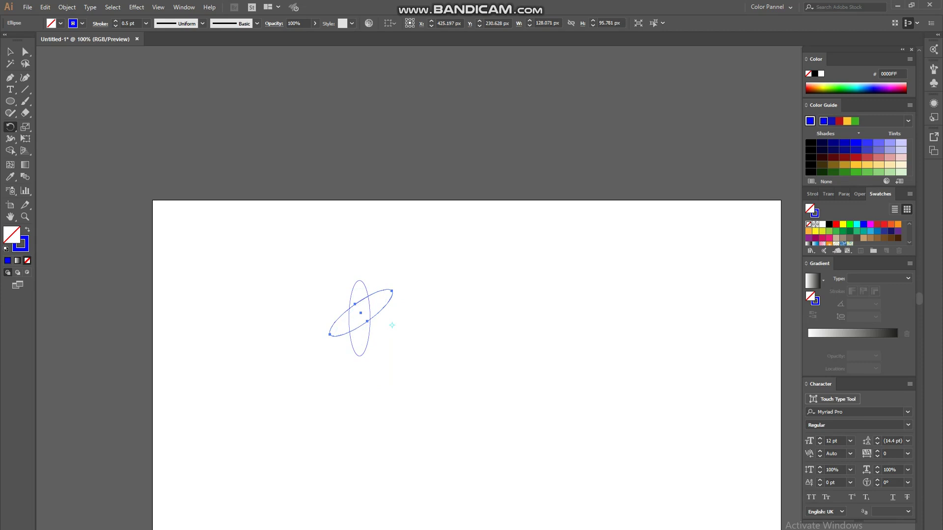
drag(368, 310, 422, 330)
drag(393, 293, 402, 293)
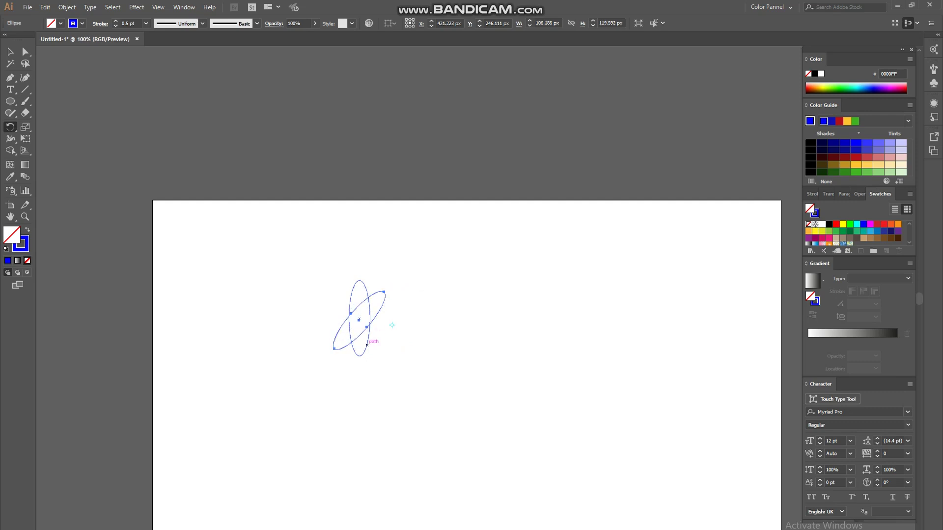
mouse_move(359, 320)
mouse_down()
mouse_move(385, 328)
mouse_move(412, 318)
mouse_move(349, 315)
mouse_up()
click(11, 51)
click(280, 275)
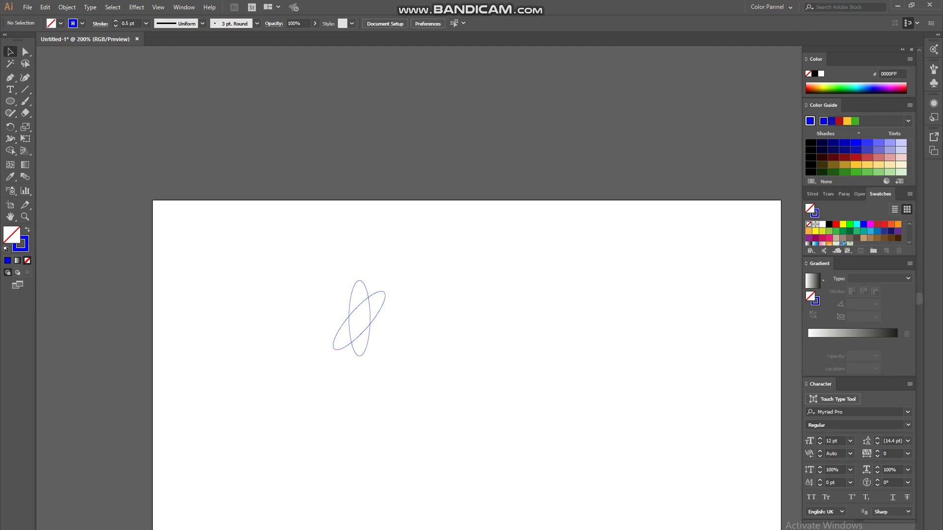
Step: Select both crossing ellipses and hide the selection's bounding box
scroll(321, 308, up, 2)
scroll(362, 335, down, 2)
drag(315, 253, 330, 267)
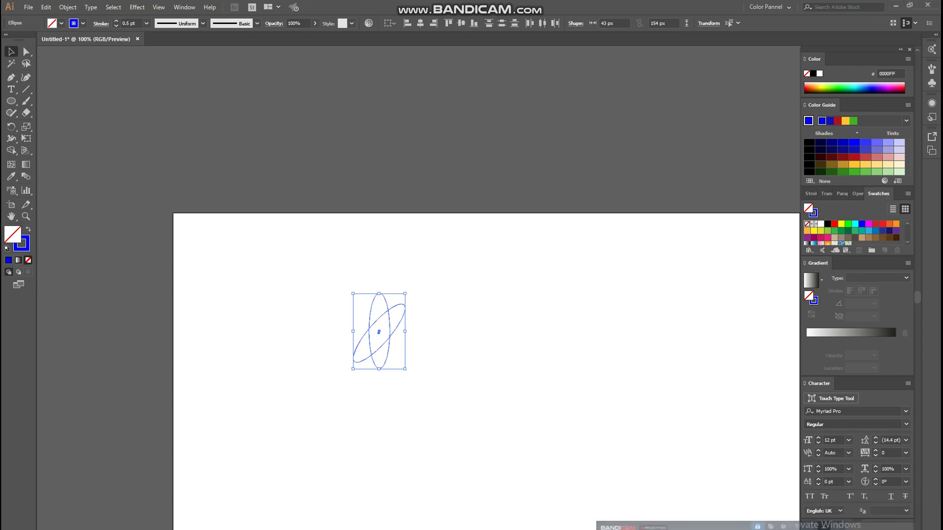
key(ctrl+shift+b)
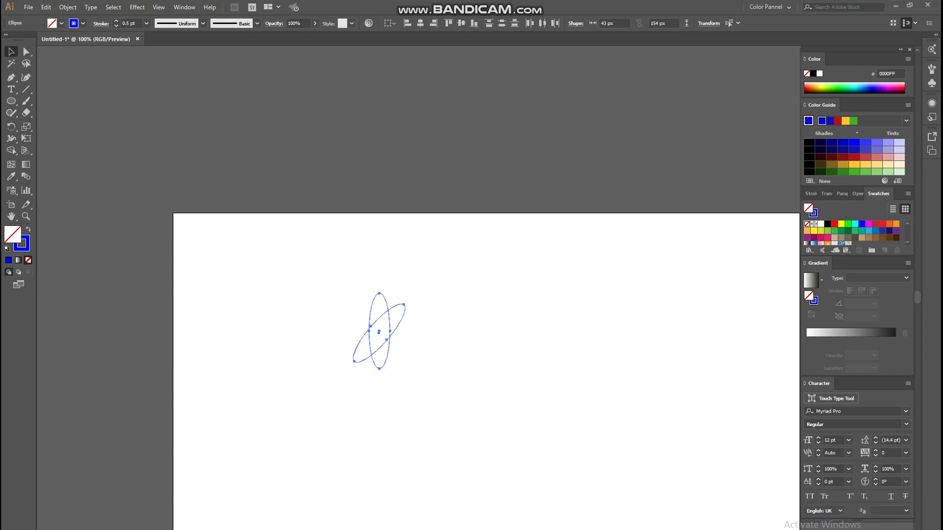
Step: Blend the two crossing ellipses with Blend Make and deselect the result
key(ctrl+alt+b)
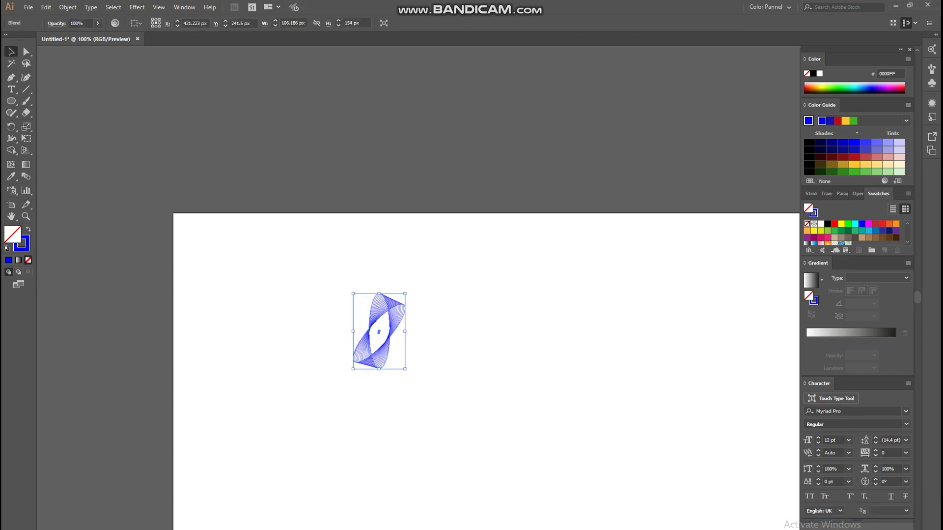
key(ctrl+shift+a)
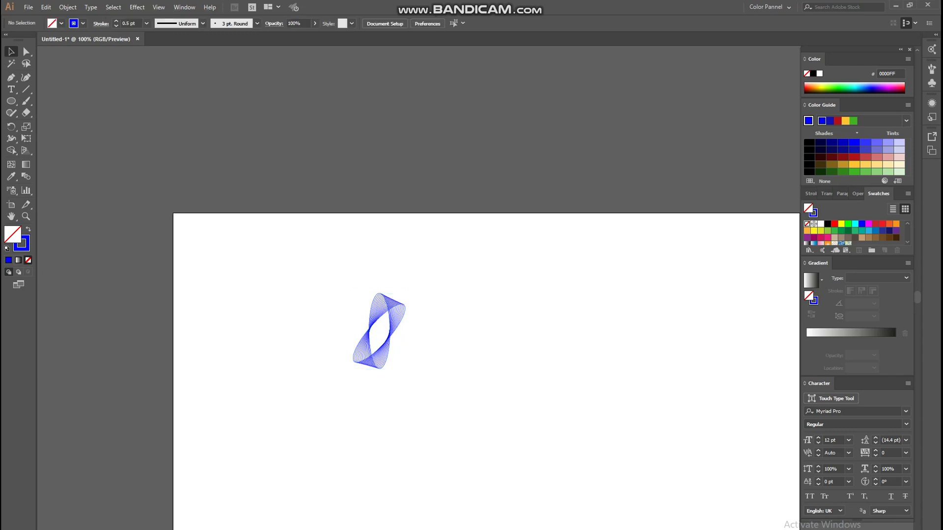
scroll(392, 371, up, 2)
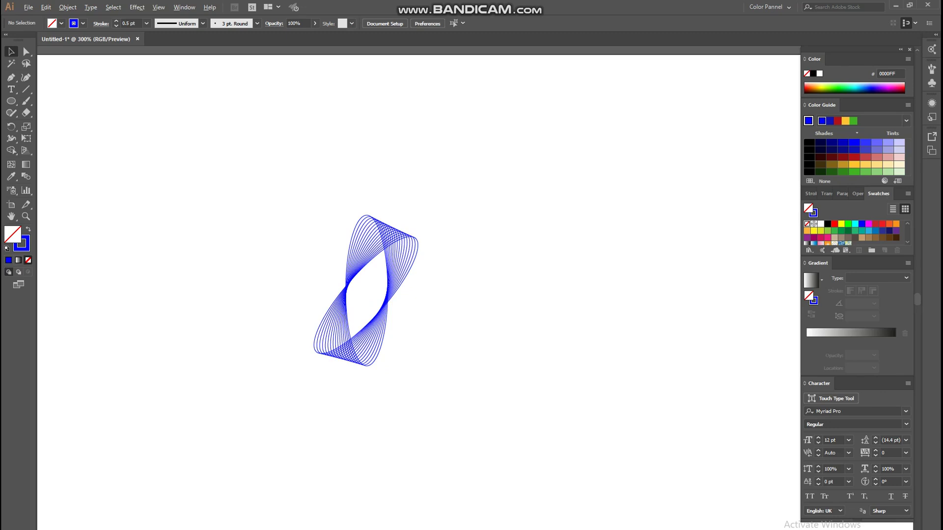
key(ctrl+equal)
Step: Enlarge the ellipse blend proportionally around its center to about 227 px wide and 329 px tall, and deselect it
drag(234, 144, 445, 463)
key(ctrl+minus)
key(ctrl+minus)
key(ctrl+minus)
key(ctrl+minus)
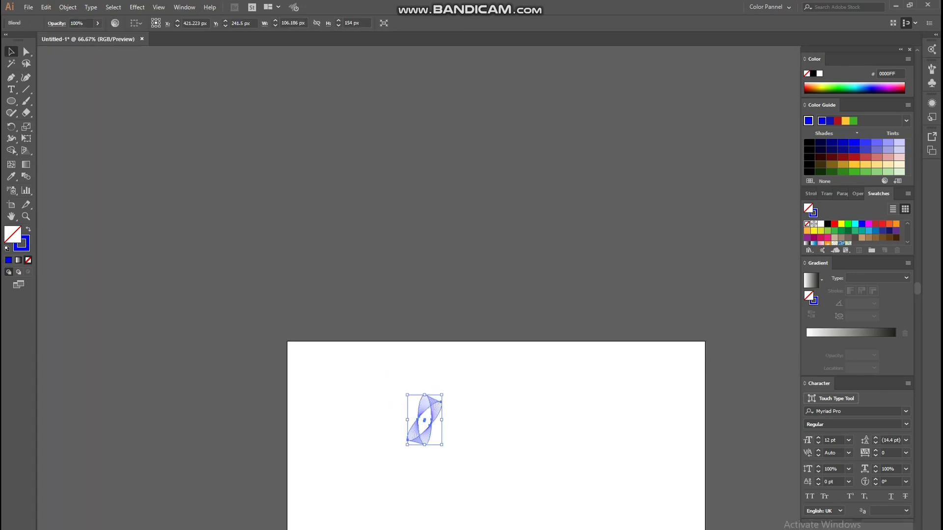
drag(442, 394, 481, 366)
click(481, 388)
scroll(445, 432, up, 1)
drag(426, 420, 398, 343)
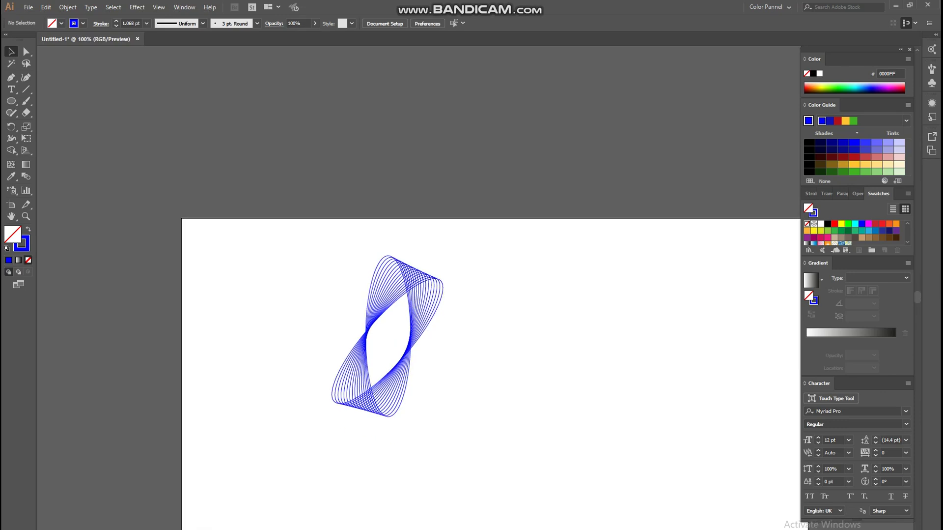
Step: In Blend Options, set the ellipse blend to 21 specified steps with the preview on, apply it, and deselect the blend
drag(303, 243, 473, 478)
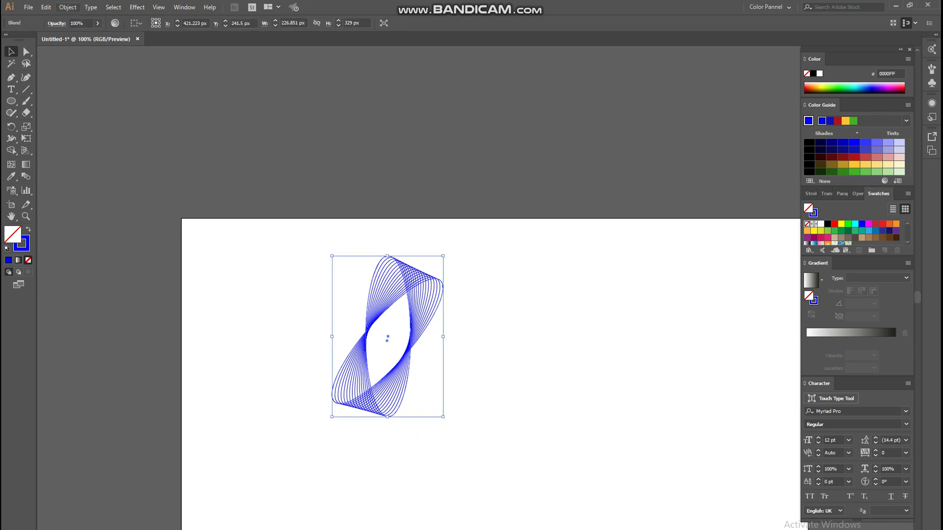
click(68, 7)
mouse_move(148, 250)
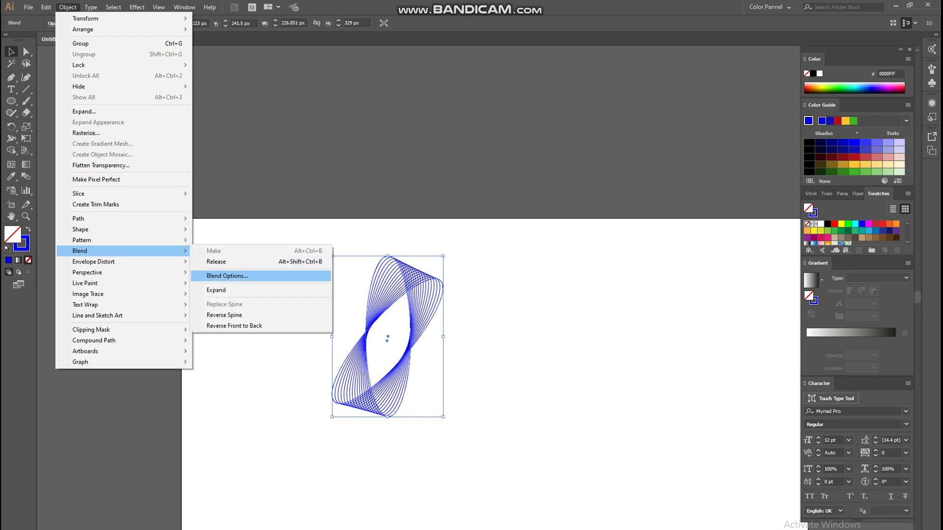
click(216, 275)
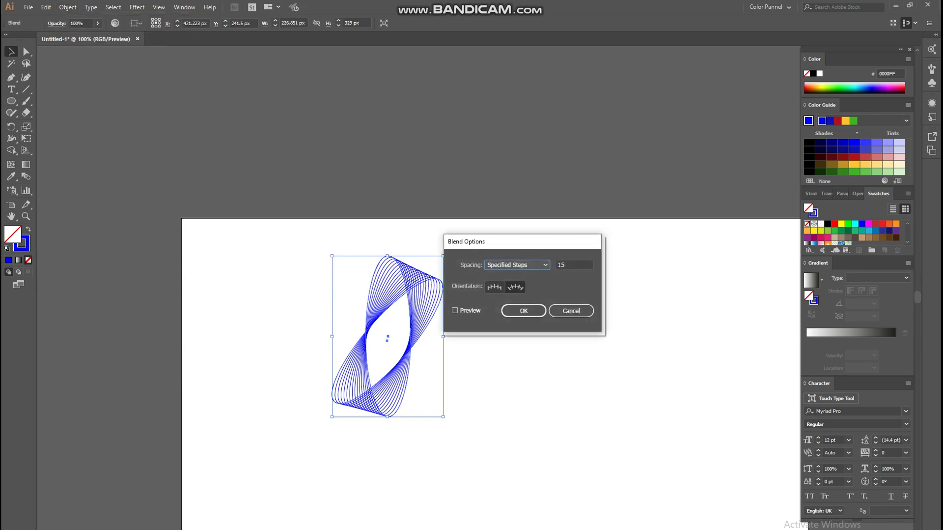
click(455, 310)
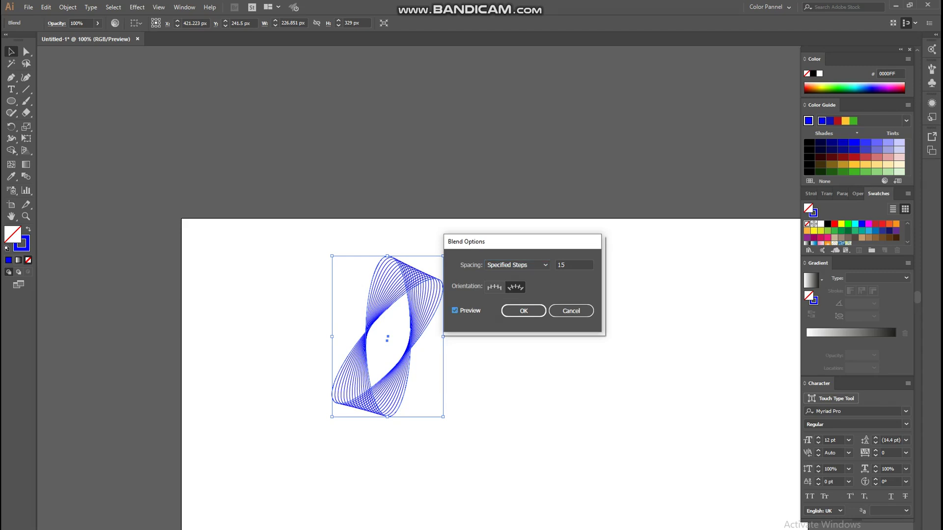
click(574, 265)
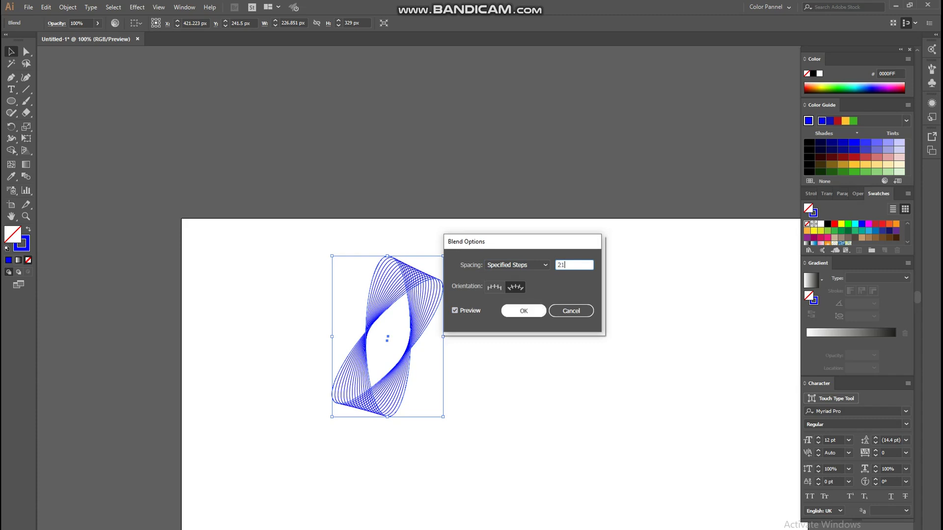
click(495, 287)
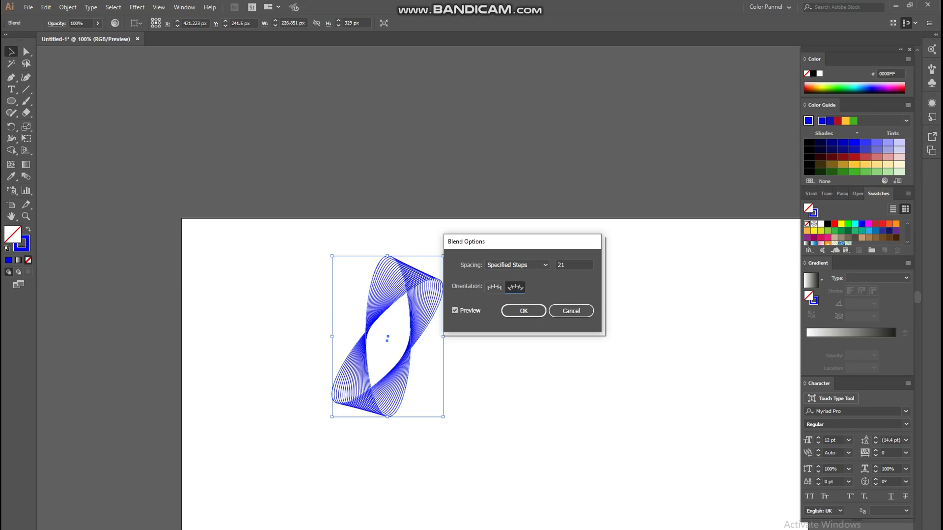
click(516, 287)
click(524, 311)
click(524, 315)
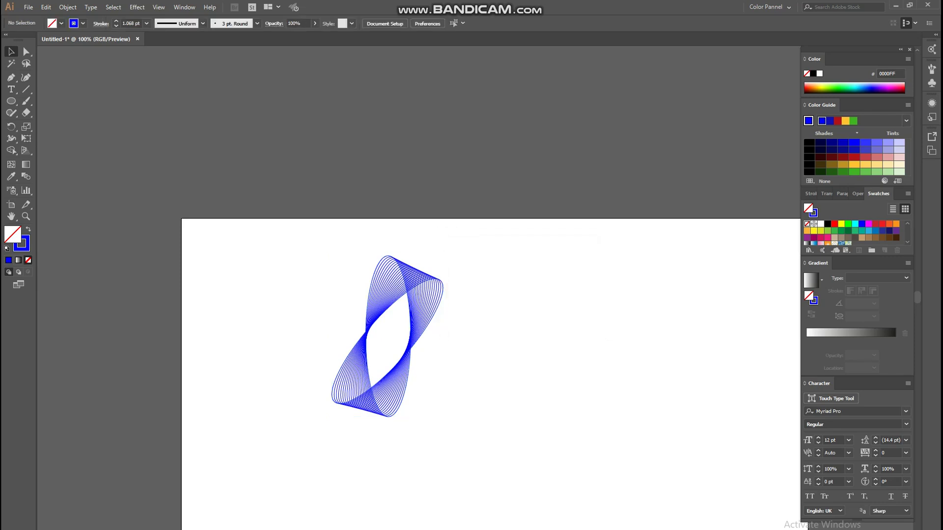
Step: Rotate the blend toward horizontal, center it on the artboard, and enlarge it to about 1092 px wide and 854 px tall
scroll(403, 343, up, 4)
scroll(287, 248, up, 3)
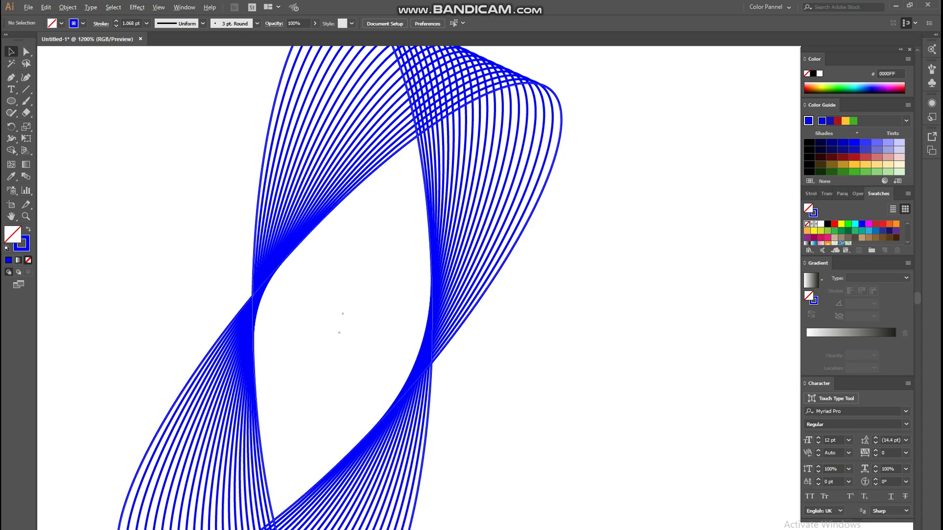
scroll(272, 301, down, 8)
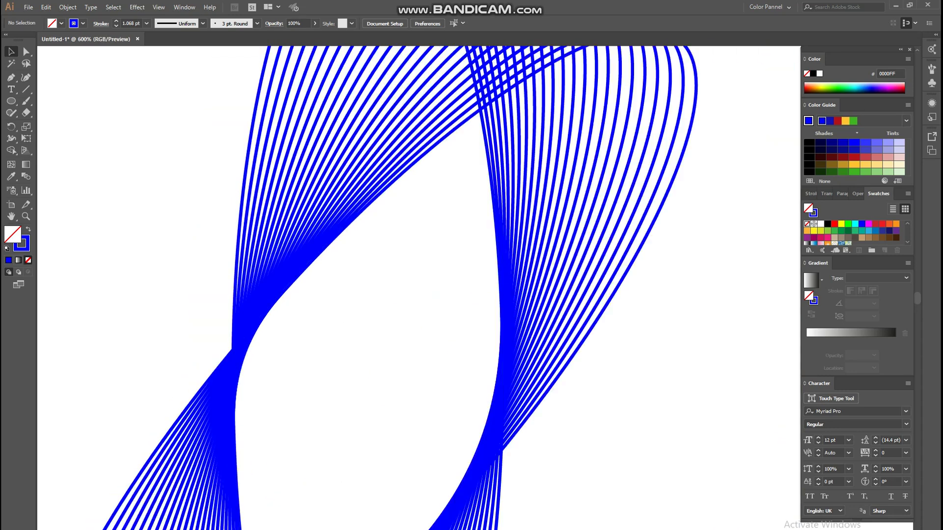
scroll(475, 442, down, 4)
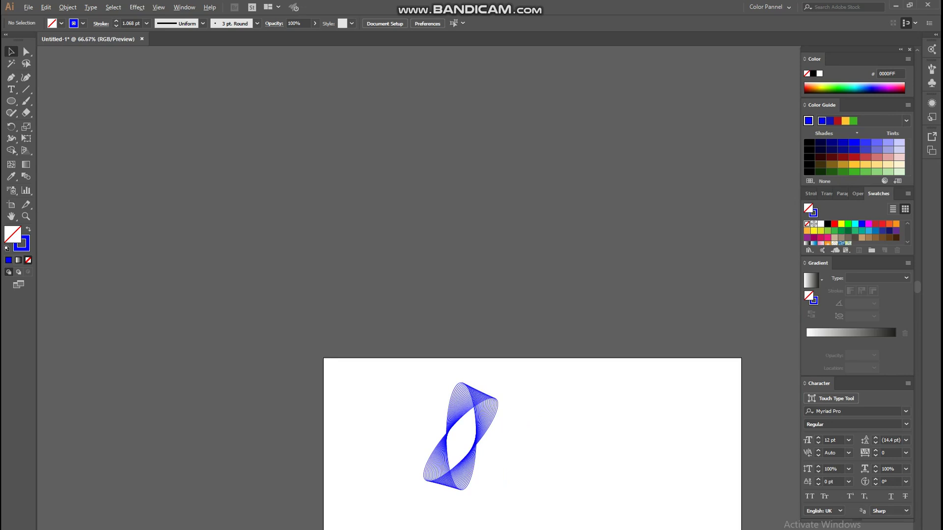
scroll(480, 430, up, 3)
scroll(480, 430, down, 2)
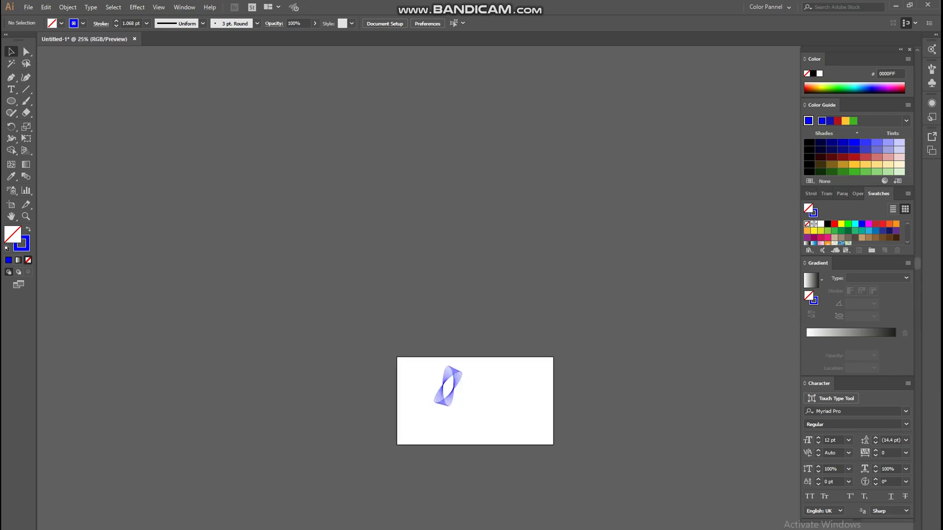
drag(381, 330, 496, 412)
drag(456, 361, 540, 337)
drag(466, 366, 536, 387)
scroll(483, 405, up, 2)
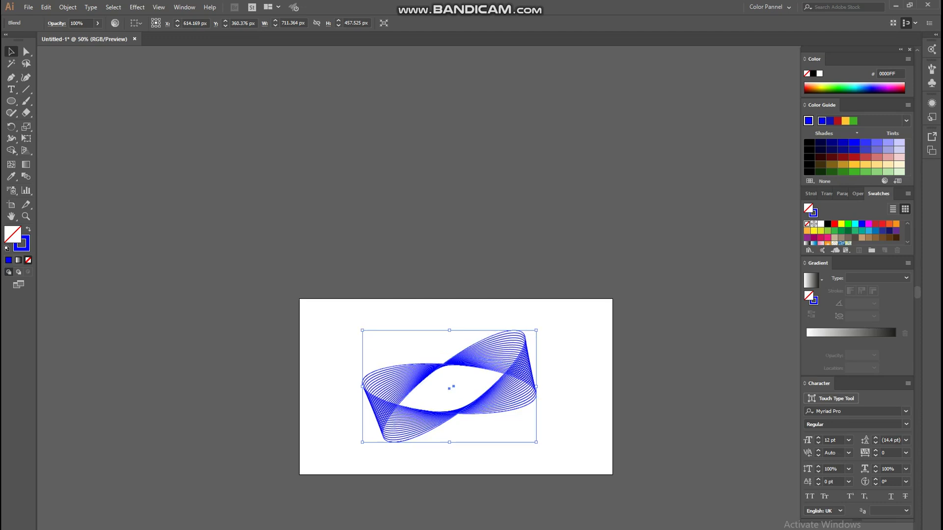
drag(536, 330, 604, 279)
click(634, 267)
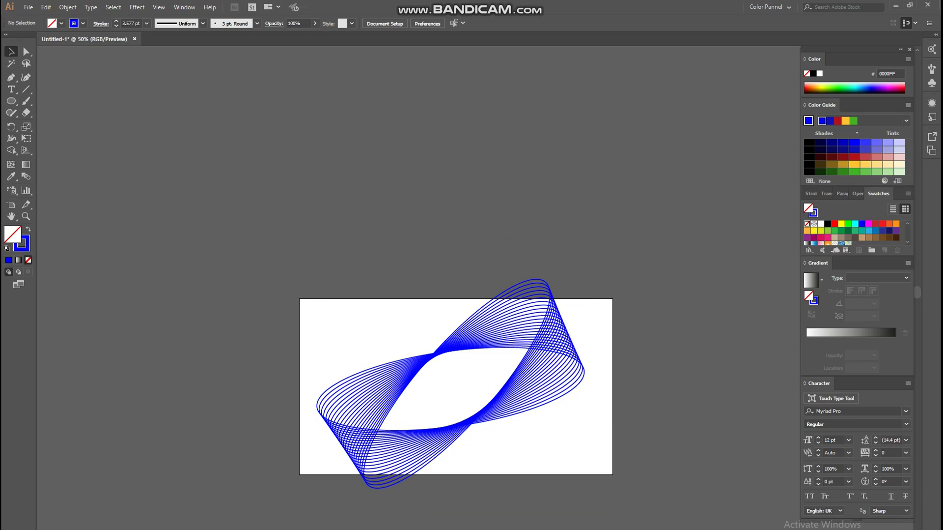
Step: Draw a 1280 x 720 px rectangle covering the whole artboard and fill it with cyan (00FFFF)
drag(10, 101, 42, 99)
drag(300, 298, 612, 474)
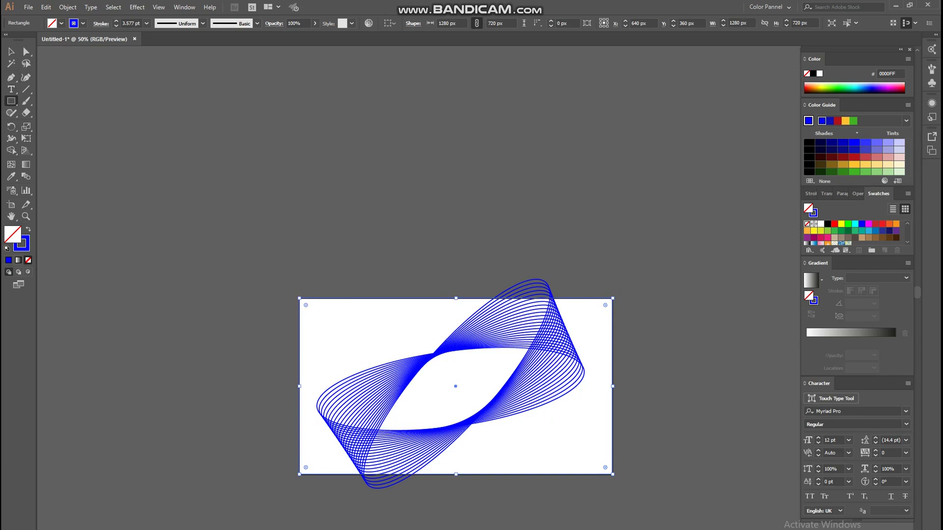
click(856, 224)
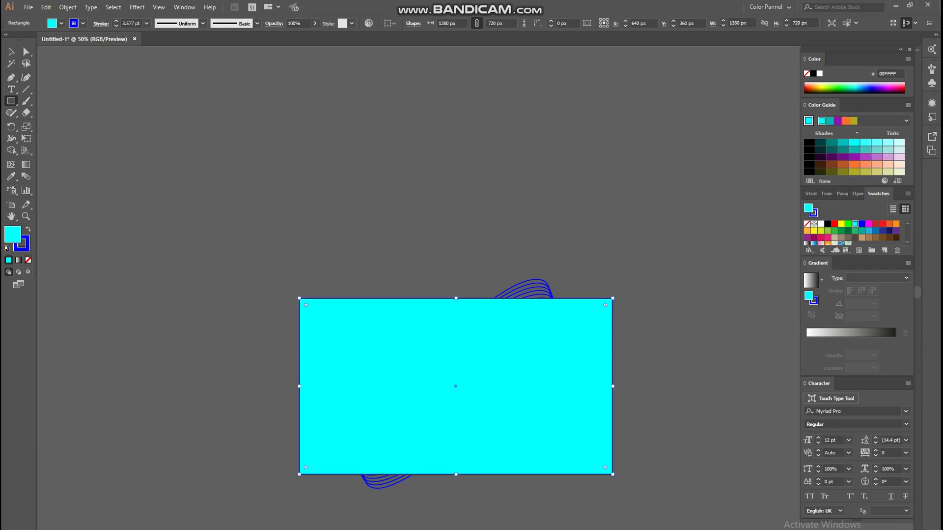
Step: Send the cyan rectangle to the back, behind the ellipse blend
click(11, 51)
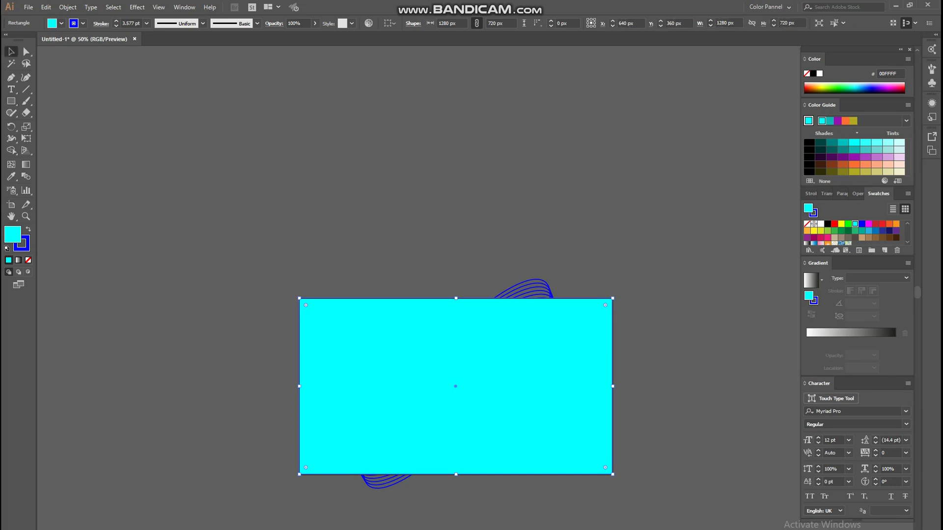
right_click(465, 339)
mouse_move(491, 492)
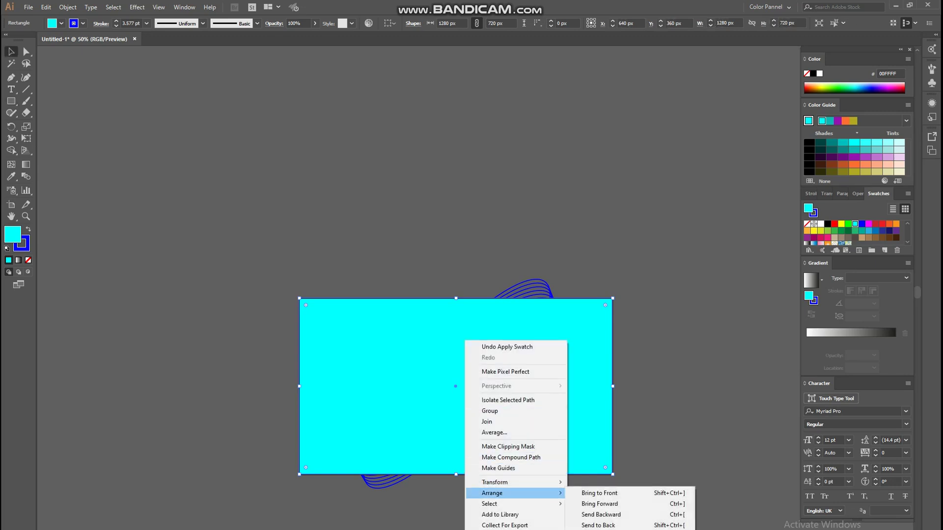
click(598, 524)
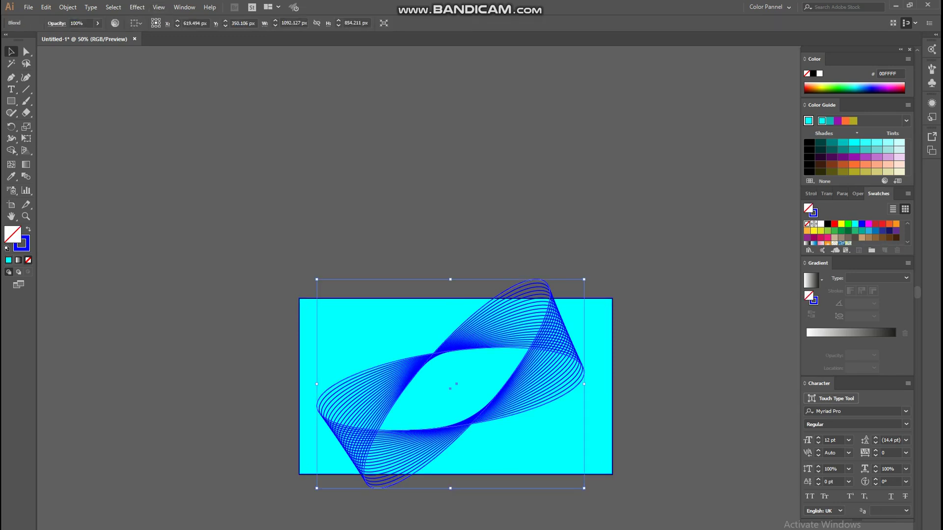
Step: Lower the ellipse blend's opacity to 24% and deselect it
click(98, 23)
drag(95, 35, 69, 35)
click(211, 163)
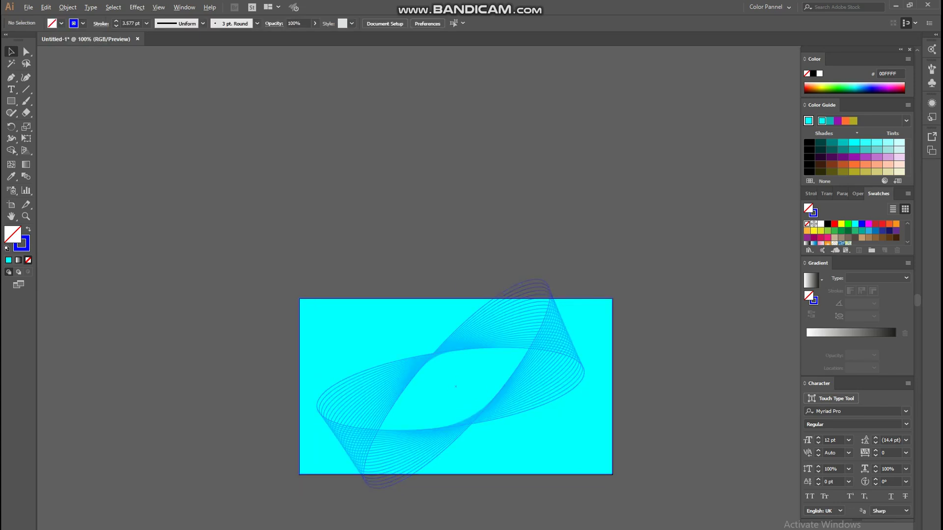
Step: Delete the ellipse blend and the cyan background rectangle
scroll(455, 350, down, 2)
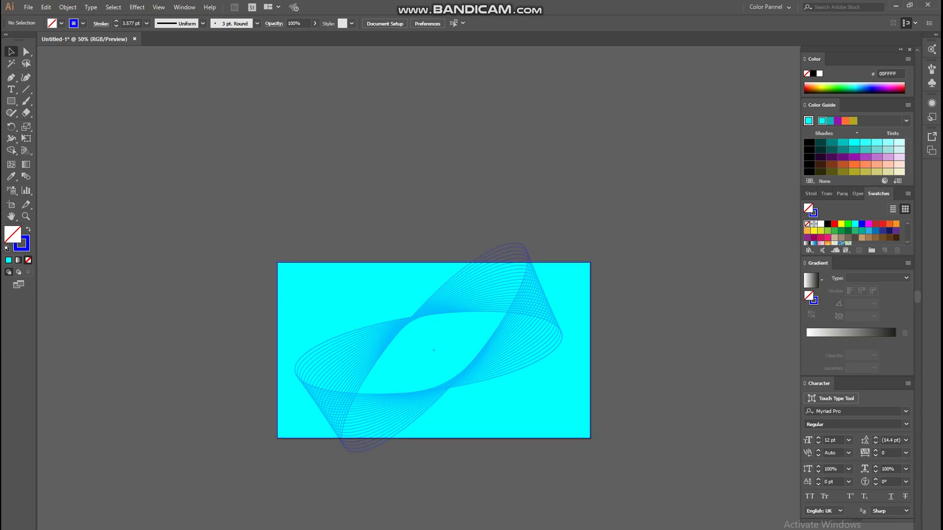
click(479, 361)
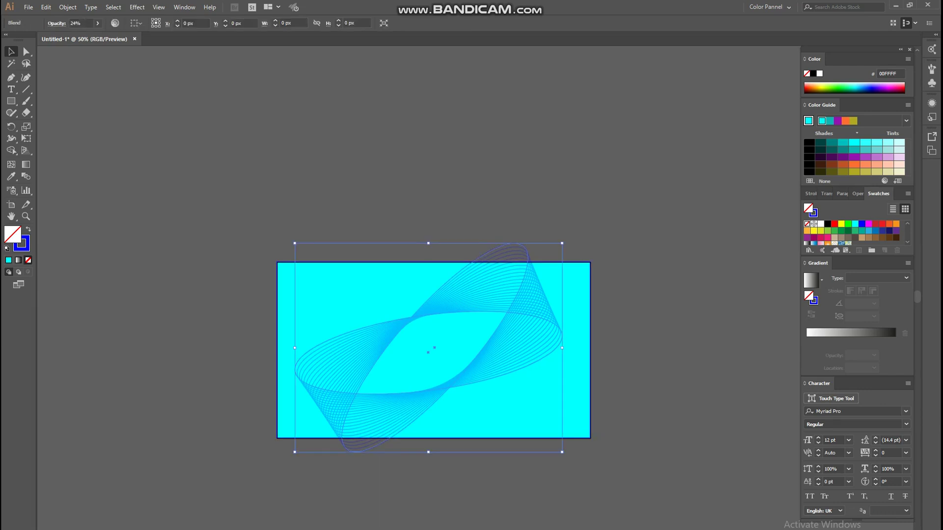
key(Delete)
click(479, 361)
key(Delete)
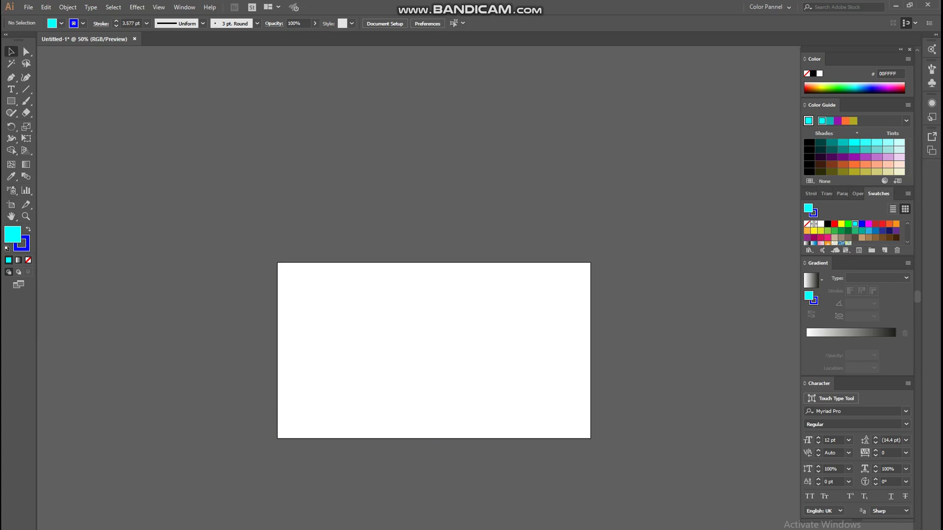
Step: Set the stroke color to None and make the cyan fill the active color
click(21, 243)
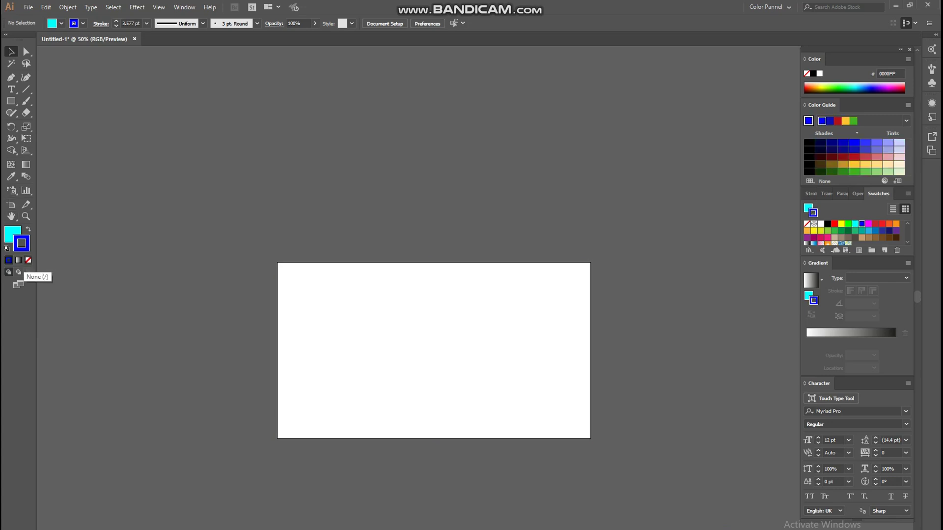
click(28, 260)
click(12, 234)
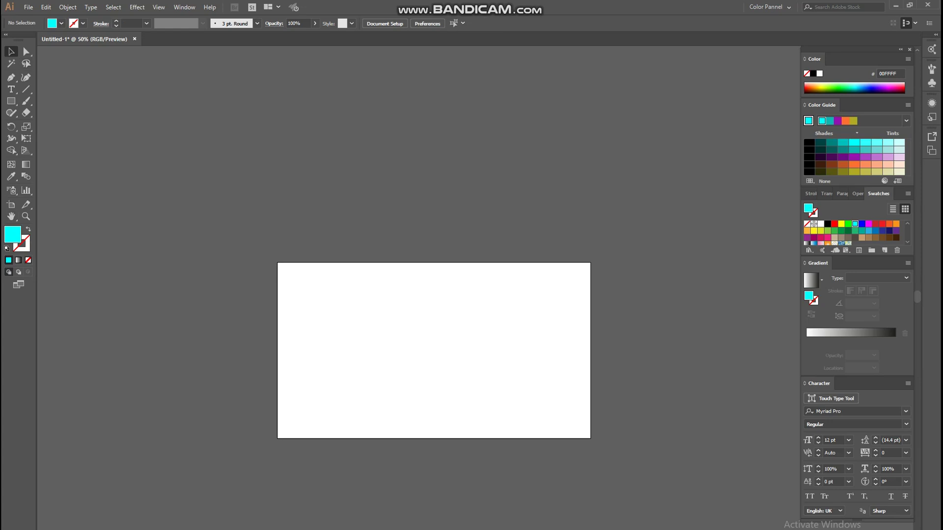
Step: Draw a five-pointed star about 234 px wide and 222 px tall, swap its fill and stroke, and set the cyan stroke to 0.5 pt
drag(11, 101, 56, 147)
scroll(441, 327, up, 2)
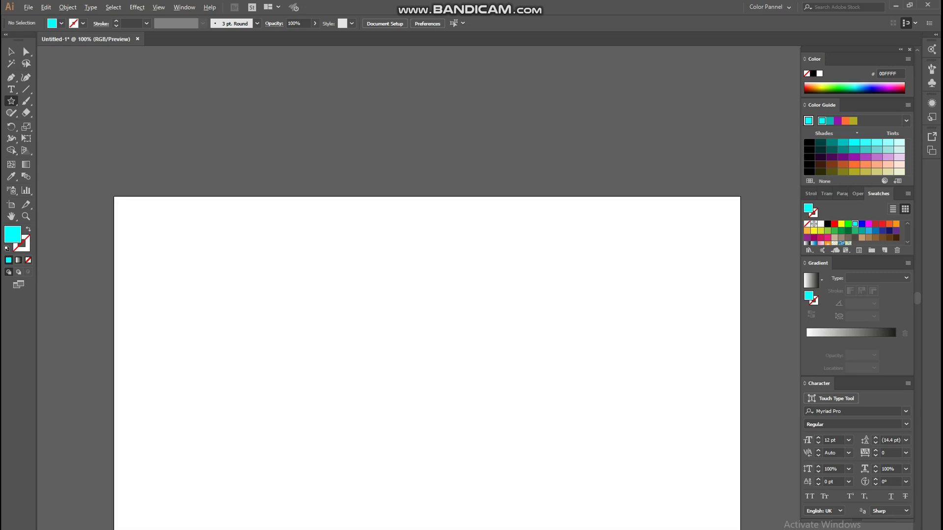
mouse_move(405, 289)
mouse_down()
mouse_move(424, 267)
mouse_move(434, 271)
mouse_up()
key(shift+x)
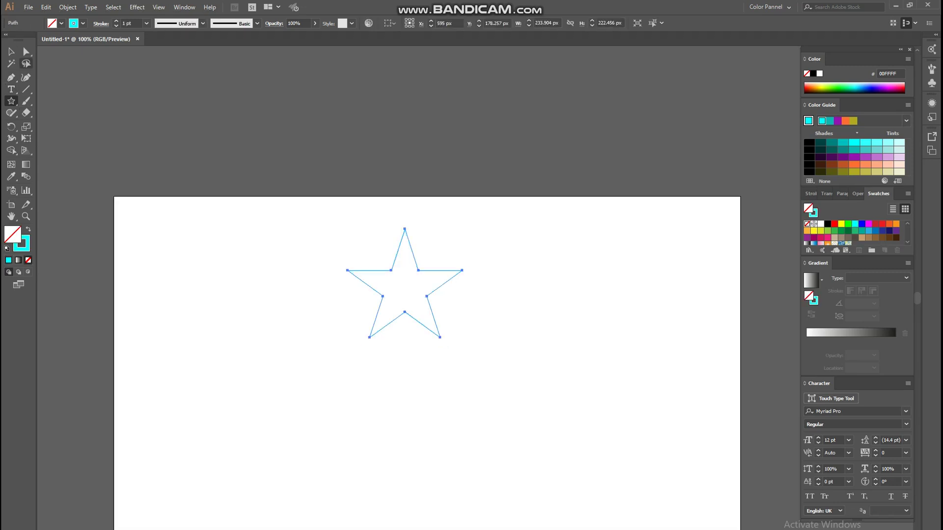
key(v)
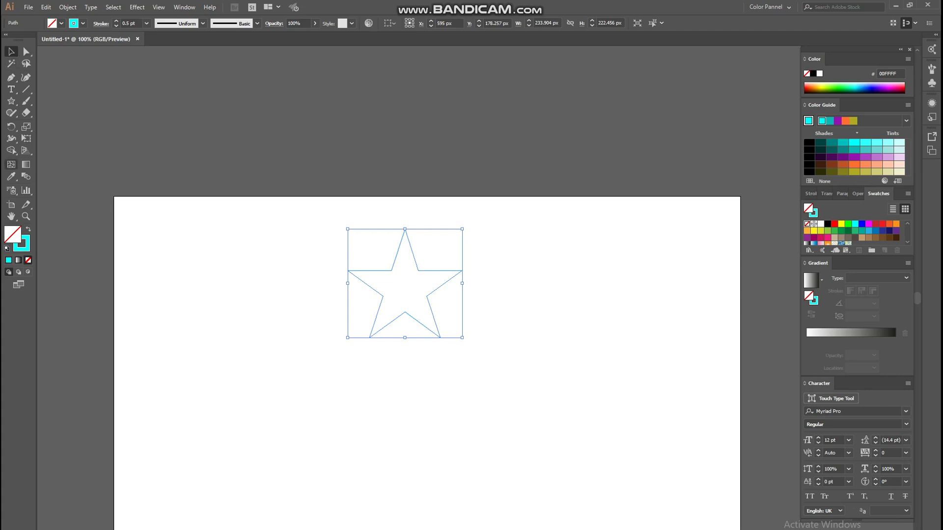
Step: Create a rotated copy of the star around a point just right of it, and repeat the transformation three times
click(10, 126)
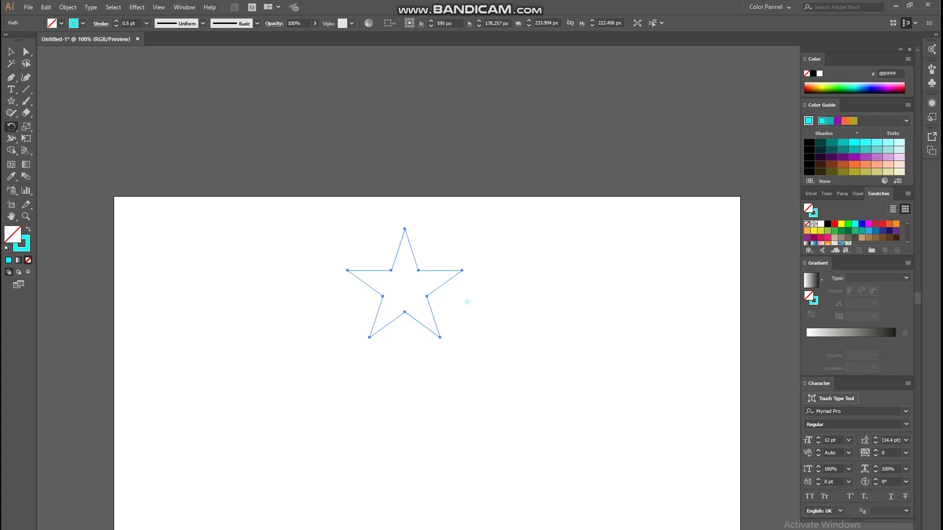
drag(423, 267, 502, 324)
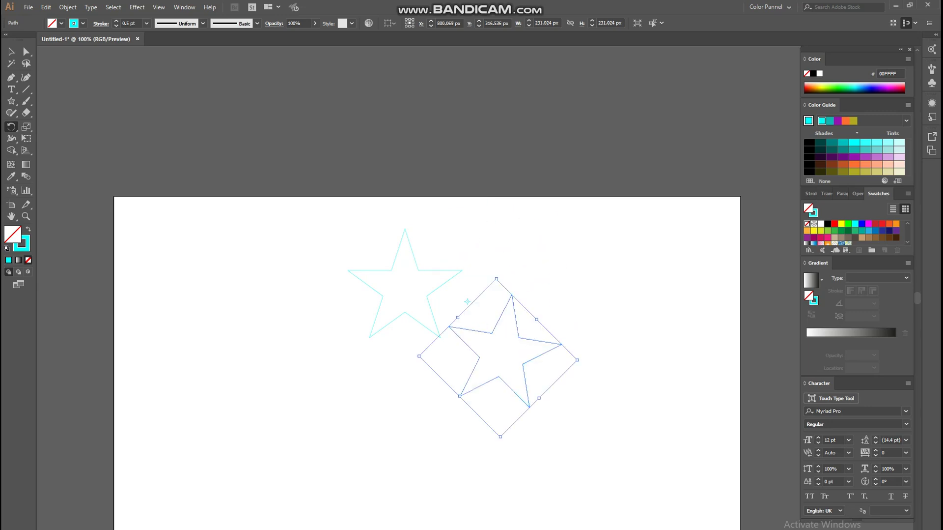
key(ctrl+d)
key(ctrl+d)
key(ctrl+d)
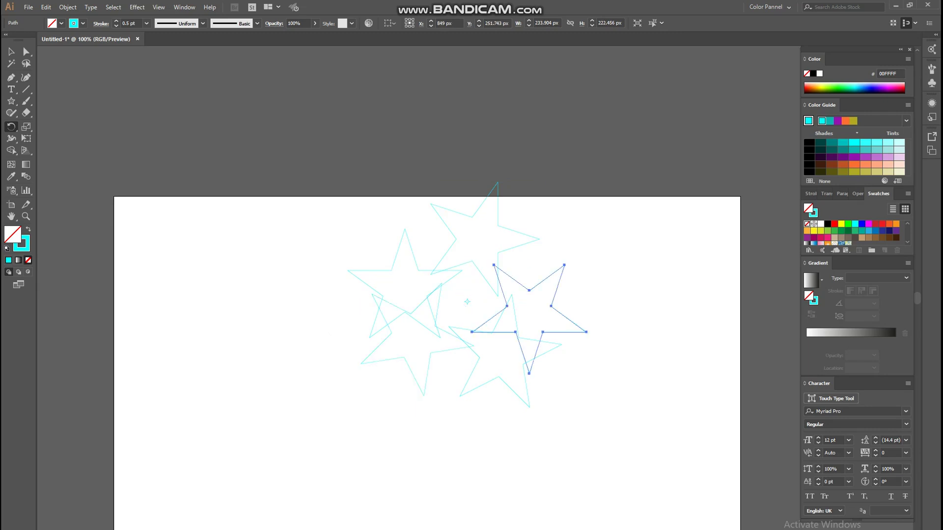
Step: Undo the three repeated transformations of the rotated star
key(ctrl+z)
key(ctrl+z)
key(ctrl+z)
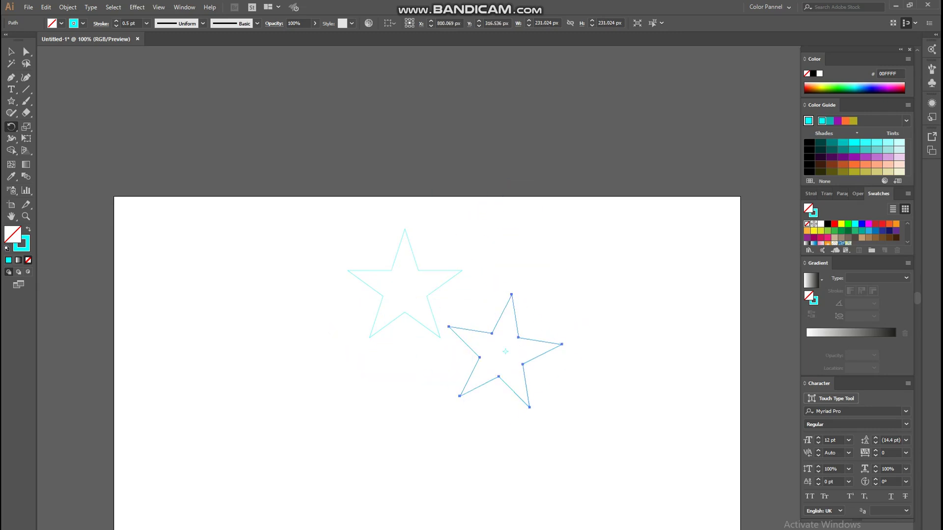
Step: Copy the rotated star at 90° around a point well below the original star, and repeat the transformation three times
alt+click(397, 429)
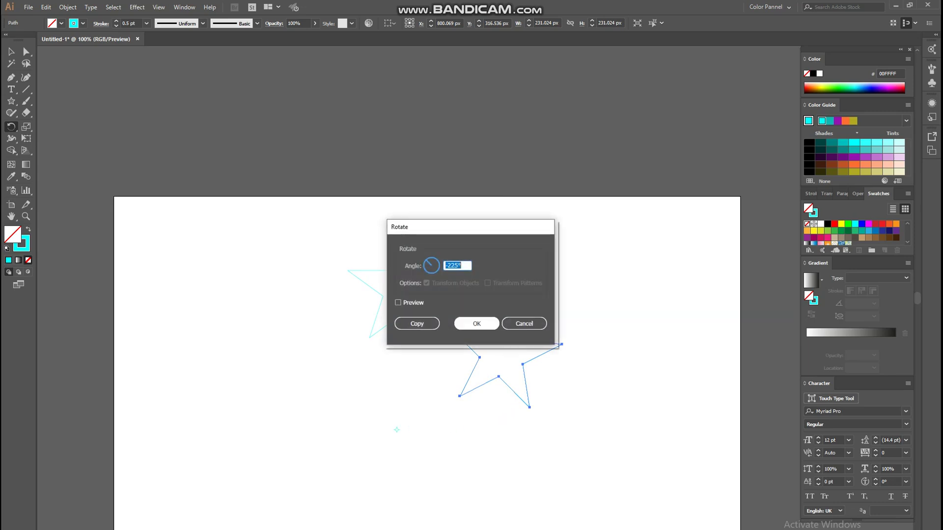
key(BackSpace)
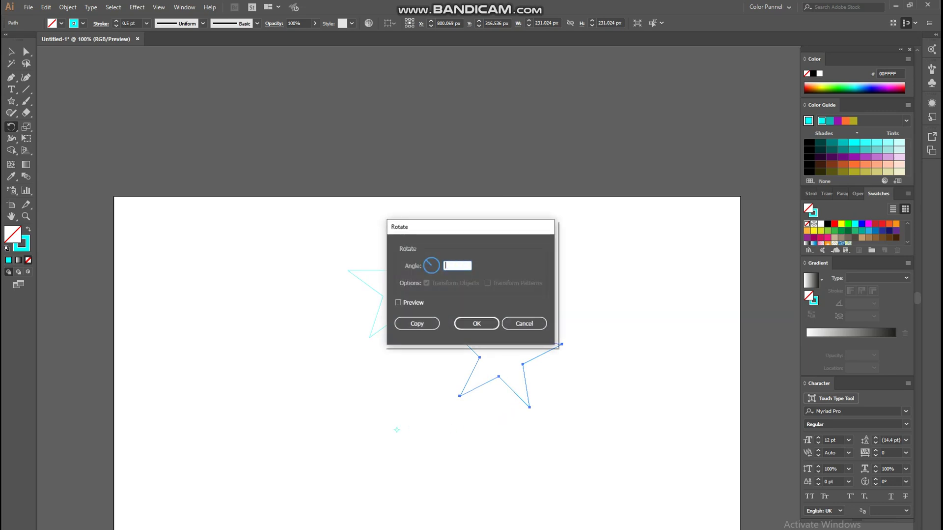
text(90)
click(399, 303)
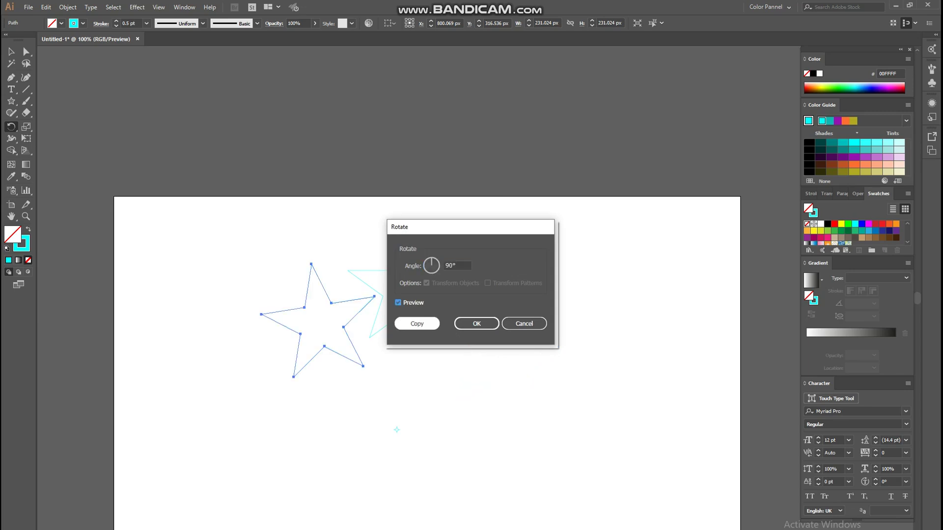
key(alt+c)
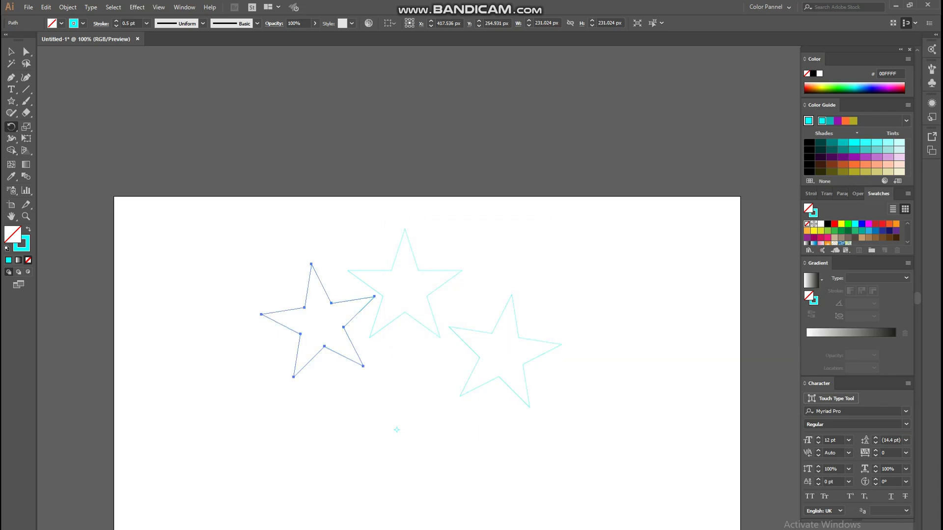
key(ctrl+d)
key(ctrl+d)
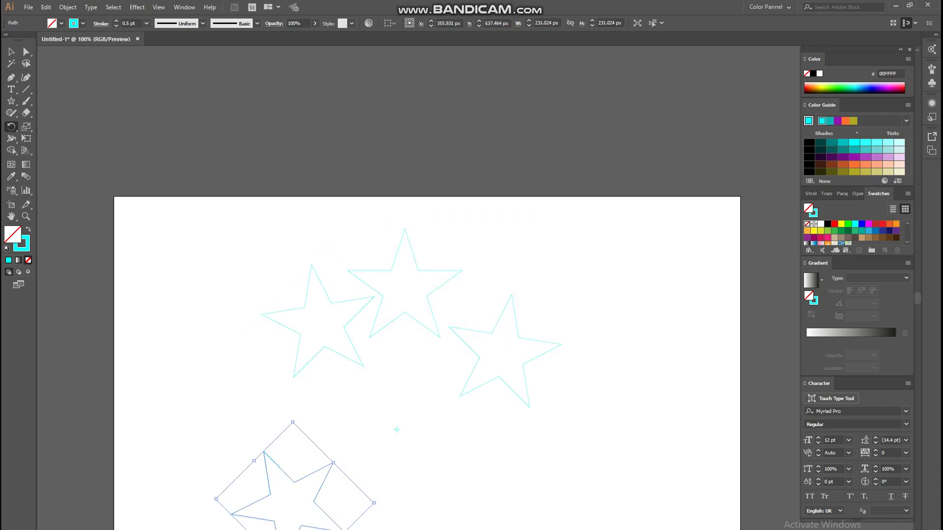
key(ctrl+d)
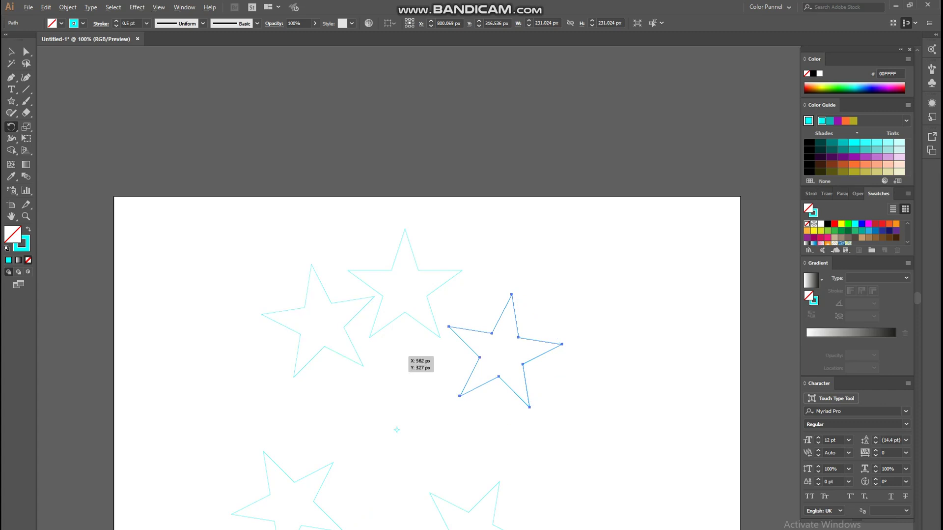
Step: Try to fill the gaps in the ring of stars with freehand rotated copies around its middle
scroll(393, 359, down, 3)
scroll(391, 383, up, 2)
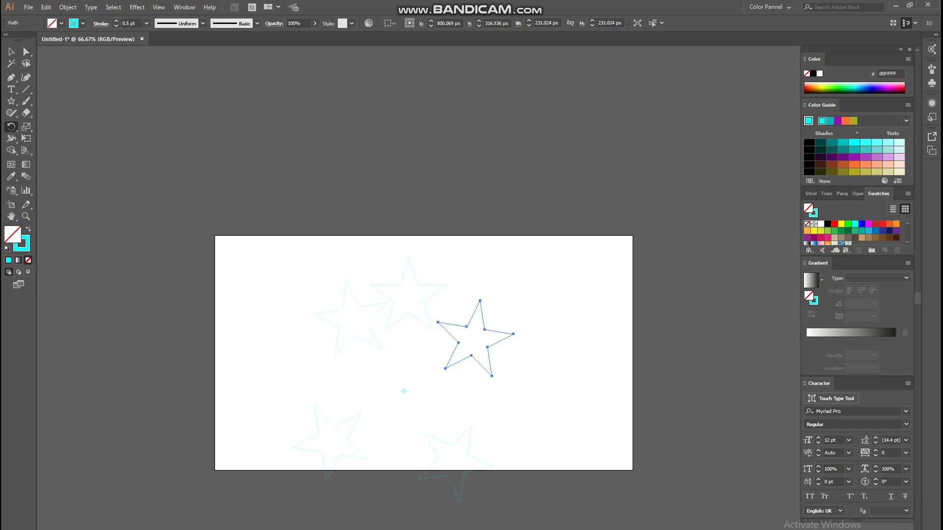
drag(401, 405, 484, 322)
key(ctrl+z)
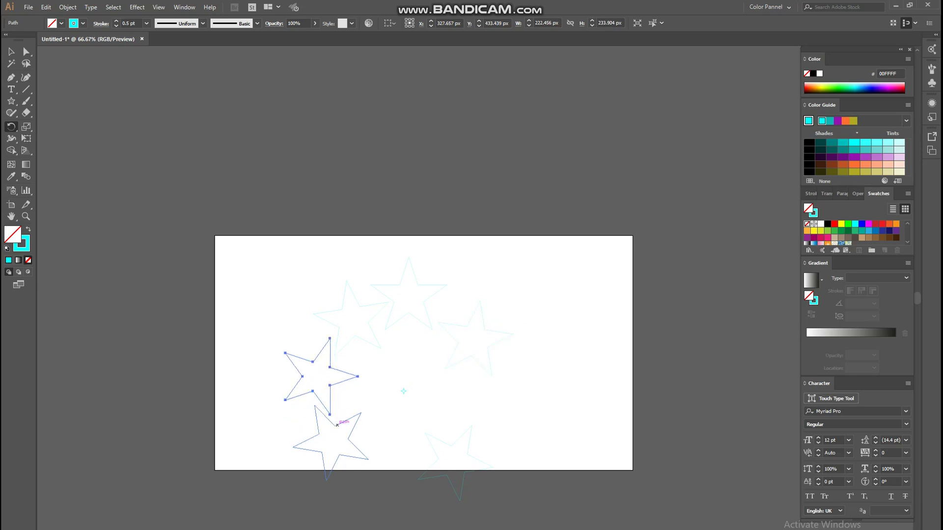
drag(376, 414, 418, 414)
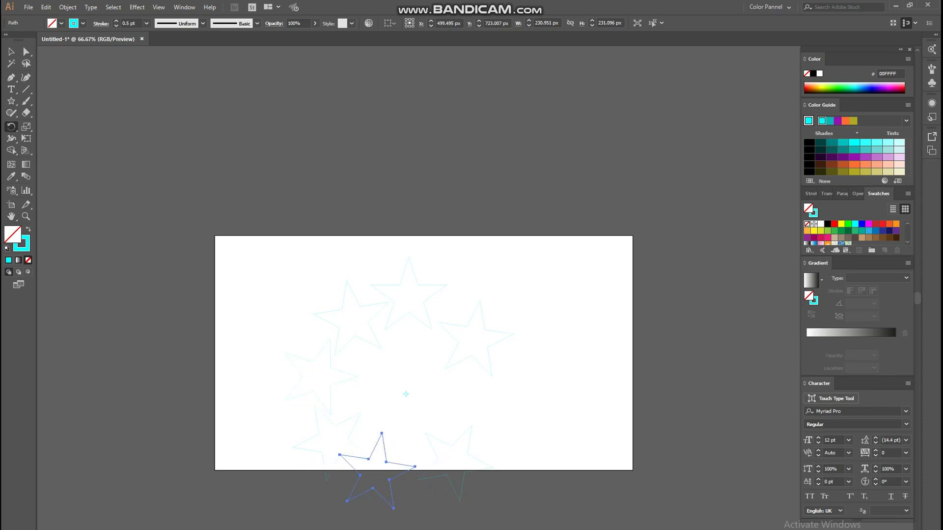
Step: Try rotating the lowest star freehand around a point below the right-hand star, and remove it
alt+click(499, 389)
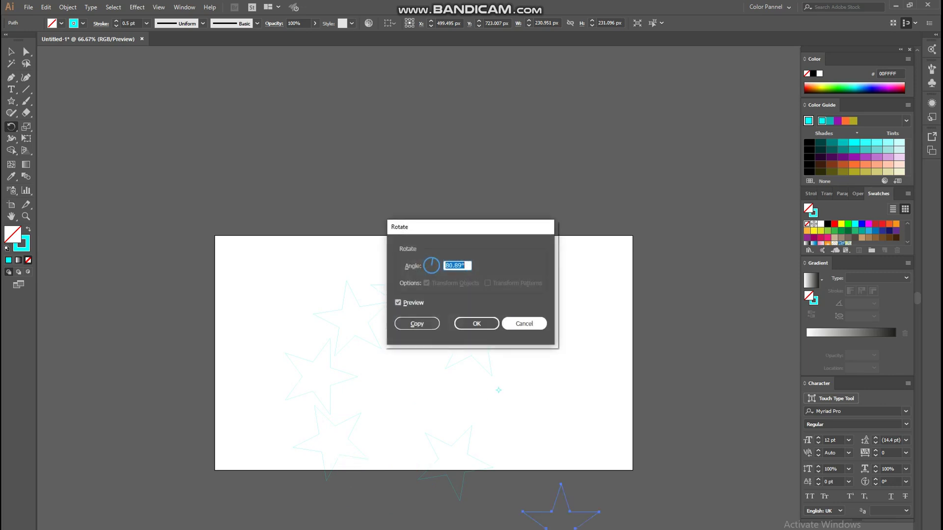
click(523, 322)
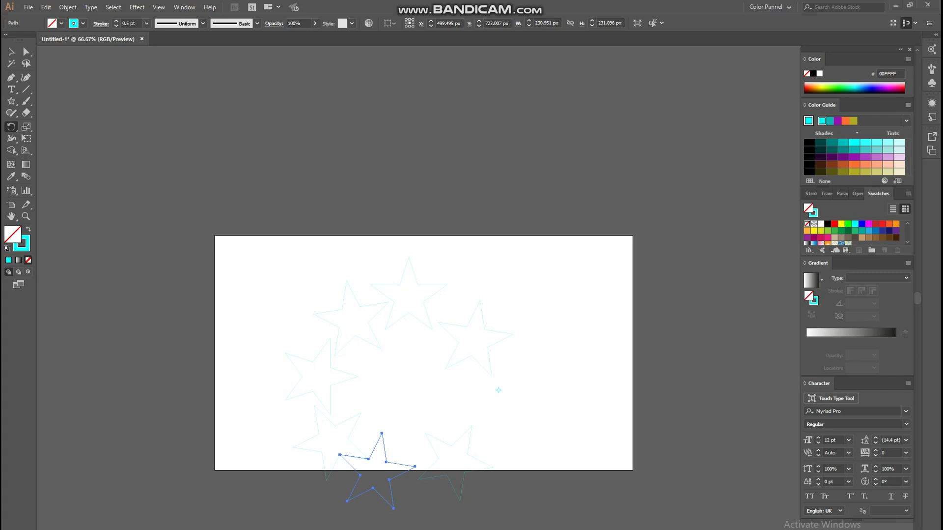
mouse_move(520, 400)
mouse_down()
mouse_move(534, 374)
mouse_move(521, 301)
mouse_move(438, 376)
mouse_move(481, 405)
mouse_move(506, 399)
mouse_up()
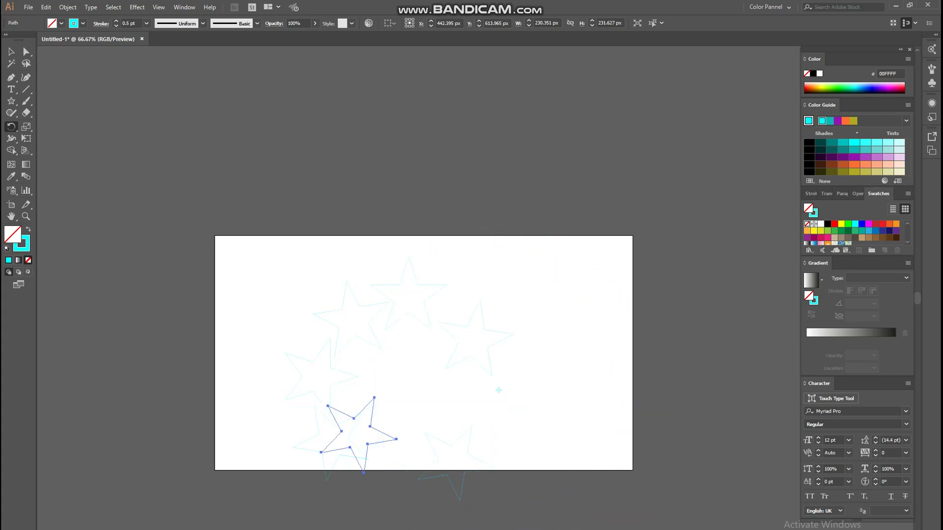
key(ctrl+shift+a)
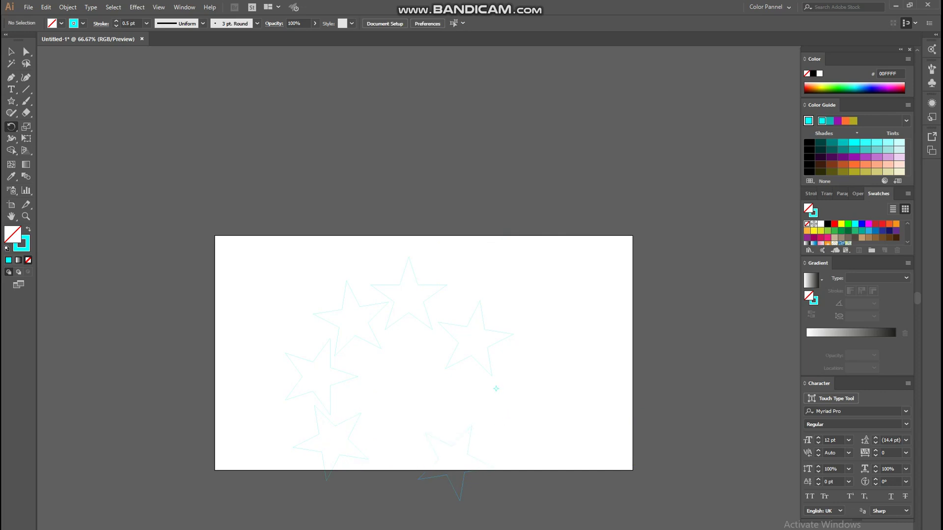
Step: Try to apply a 90° rotation around a point on the lower star
alt+click(471, 435)
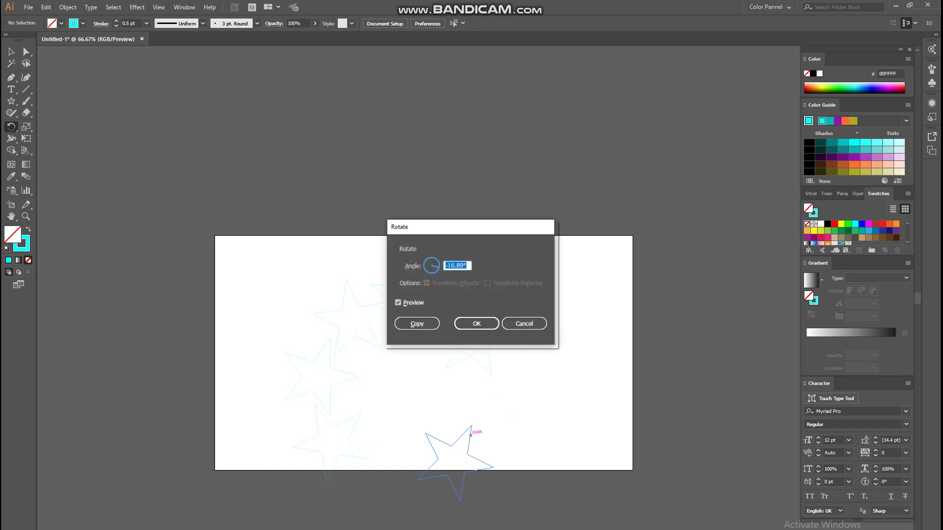
key(BackSpace)
text(90)
key(Return)
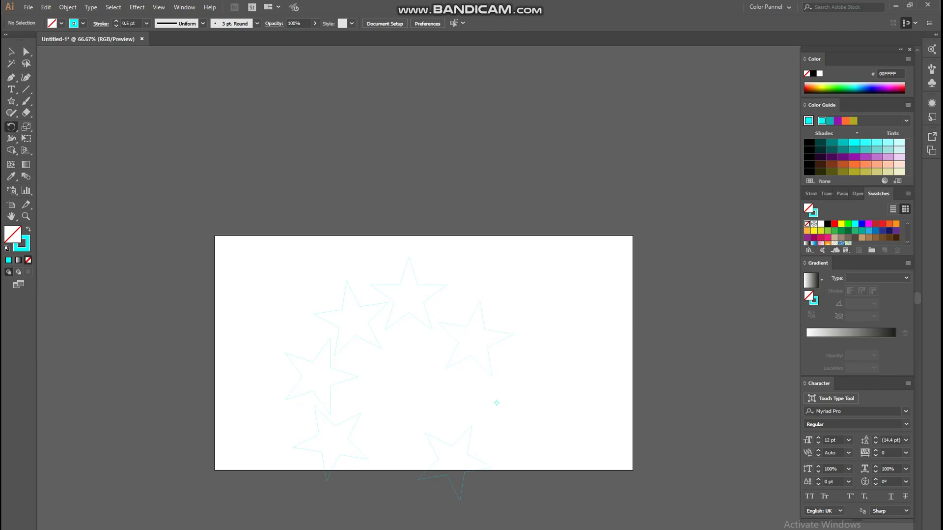
Step: Select all the stars and make freehand rotated copies of the whole ring around its center
key(v)
drag(235, 263, 562, 474)
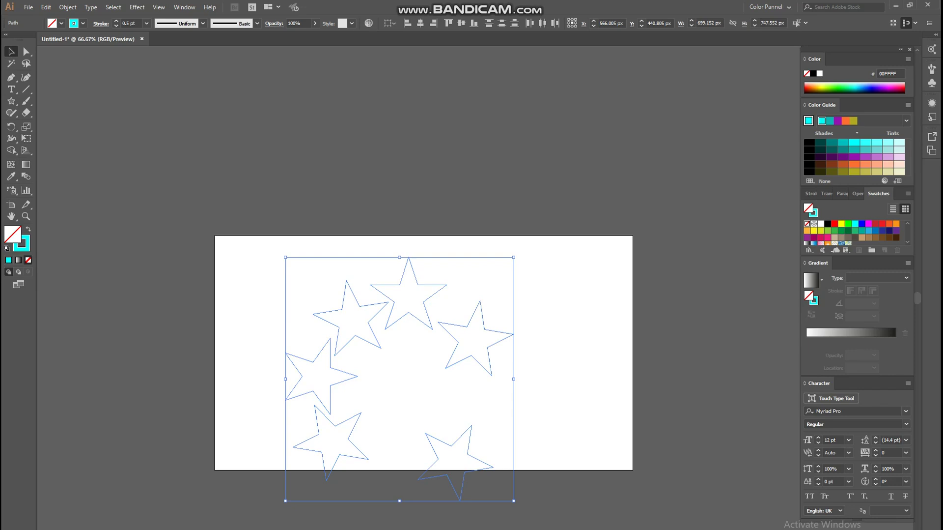
click(472, 410)
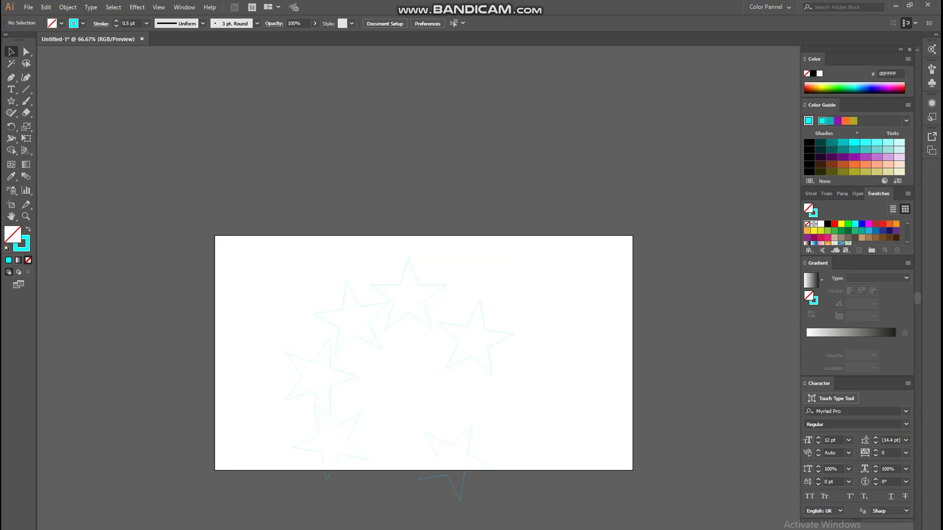
key(ctrl+a)
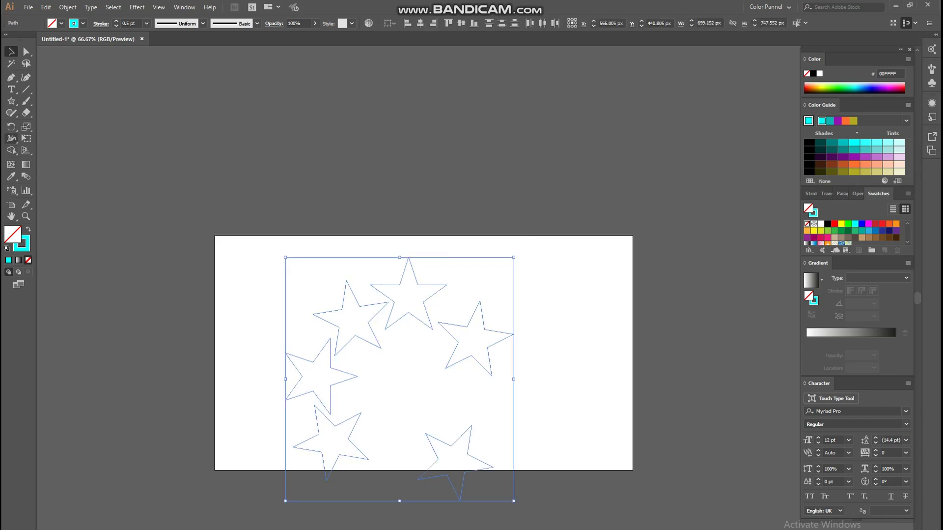
key(r)
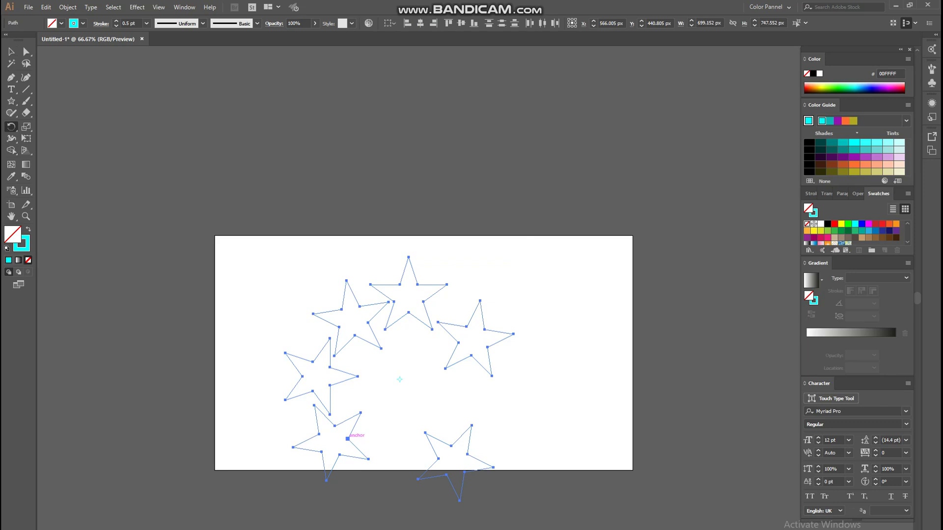
drag(349, 437, 454, 378)
drag(453, 351, 406, 316)
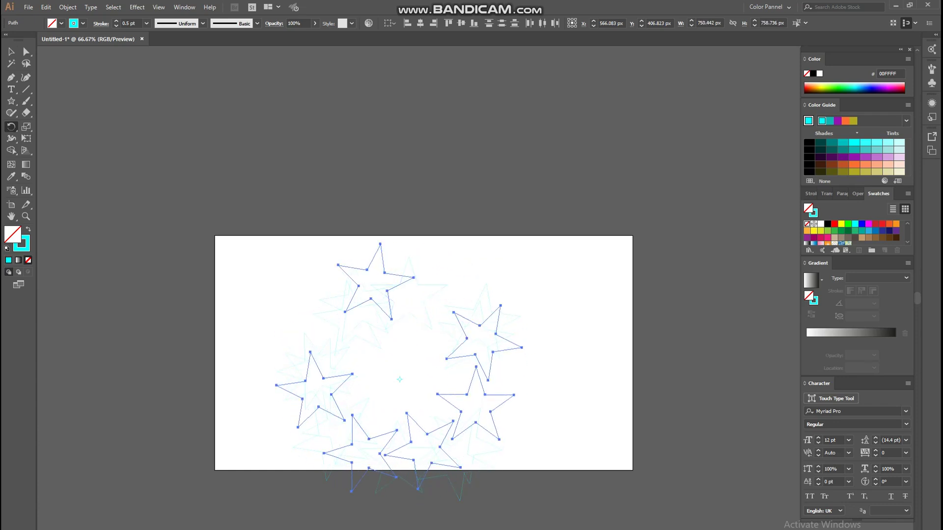
drag(376, 375, 415, 447)
click(11, 51)
key(ctrl+shift+a)
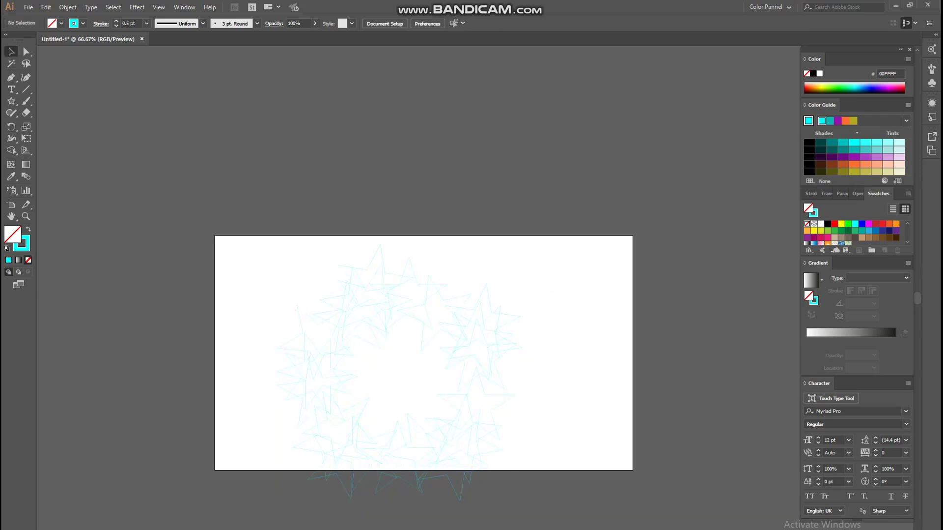
drag(219, 247, 541, 469)
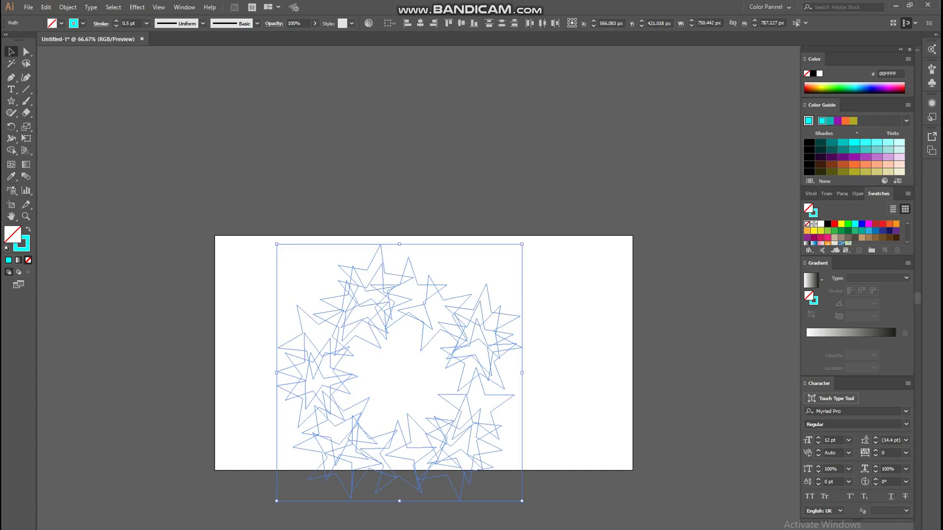
Step: Undo the star rotations and copies until only the original upright star remains
key(ctrl+z)
key(ctrl+z)
key(ctrl+z)
key(ctrl+z)
key(ctrl+z)
key(ctrl+z)
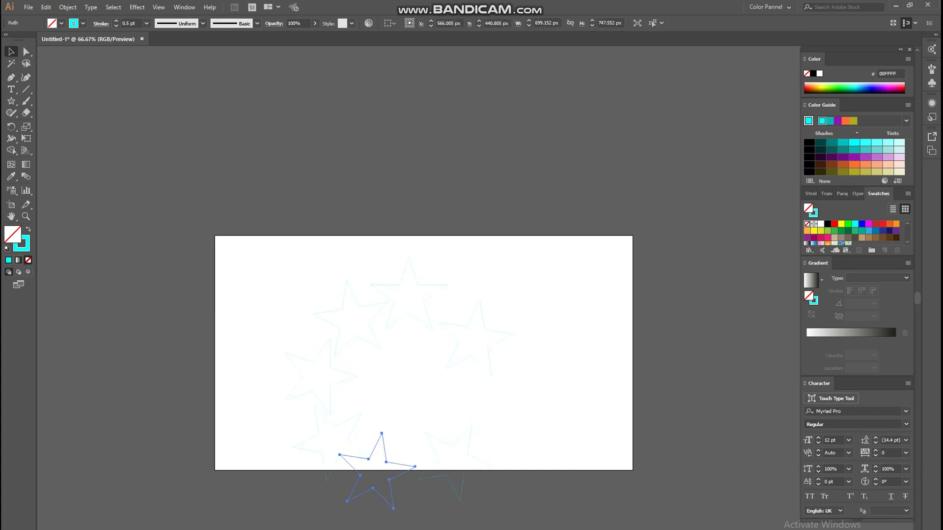
key(ctrl+z)
key(ctrl+z)
key(ctrl+z)
key(ctrl+z)
key(ctrl+z)
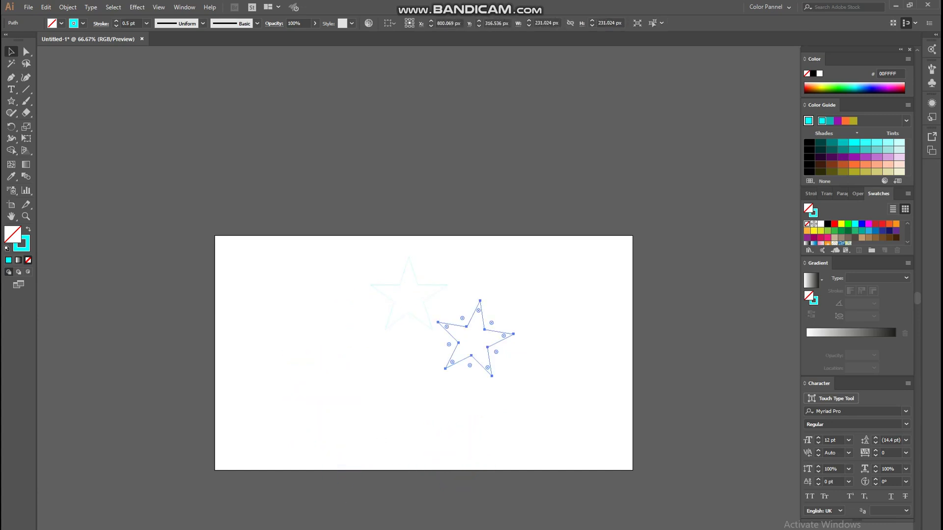
key(ctrl+z)
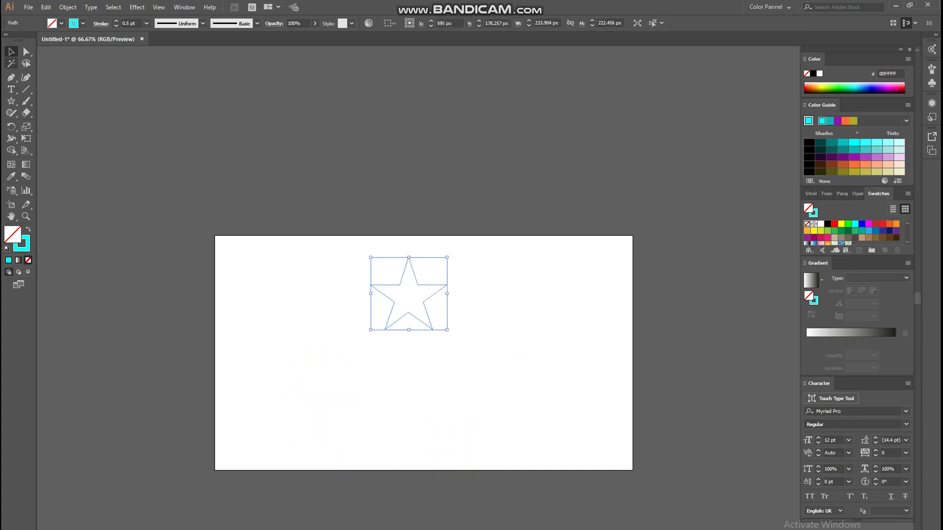
Step: Enlarge the star to about 265 px wide and 252 px tall, and move it to the artboard's upper middle
click(505, 351)
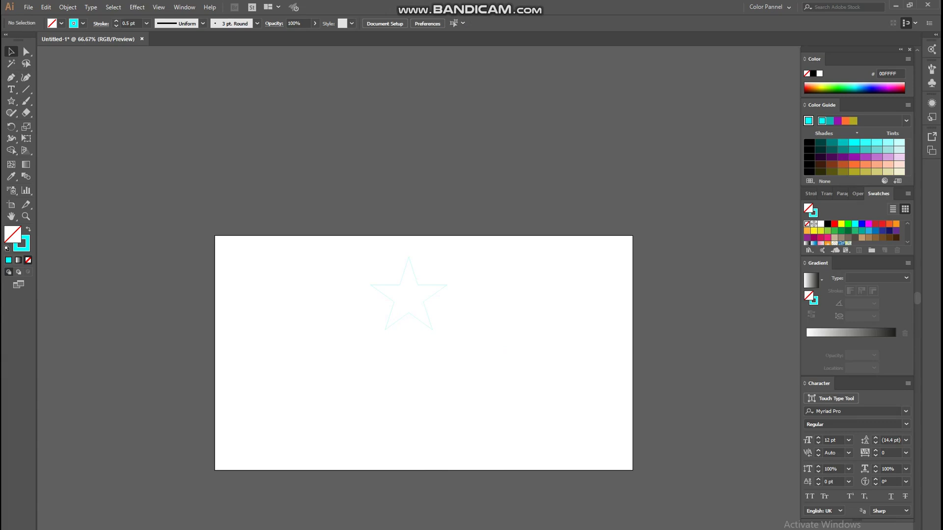
key(ctrl+1)
click(384, 217)
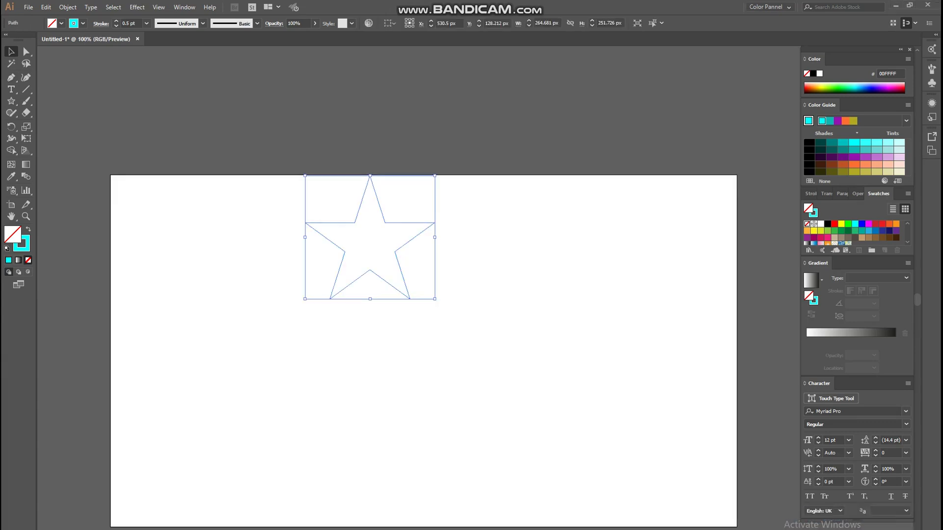
drag(383, 217, 428, 244)
key(ctrl+shift+a)
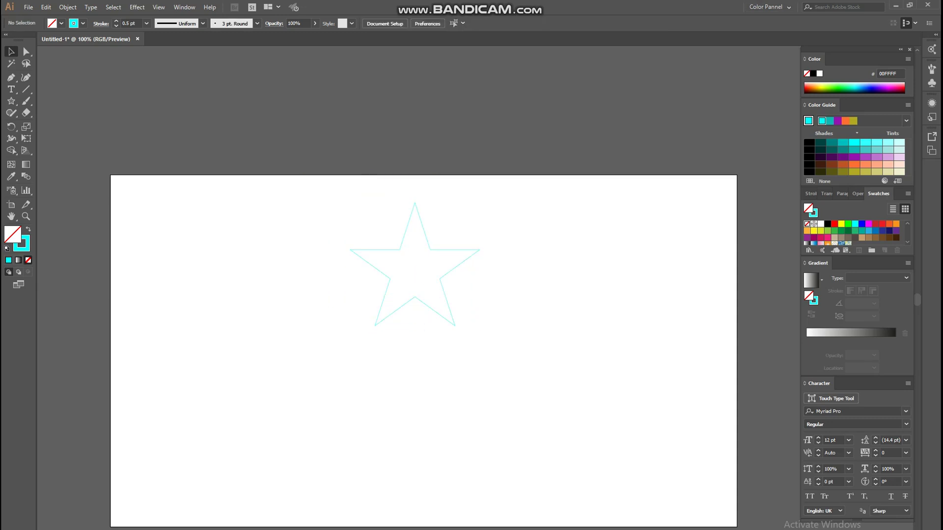
drag(320, 159, 521, 386)
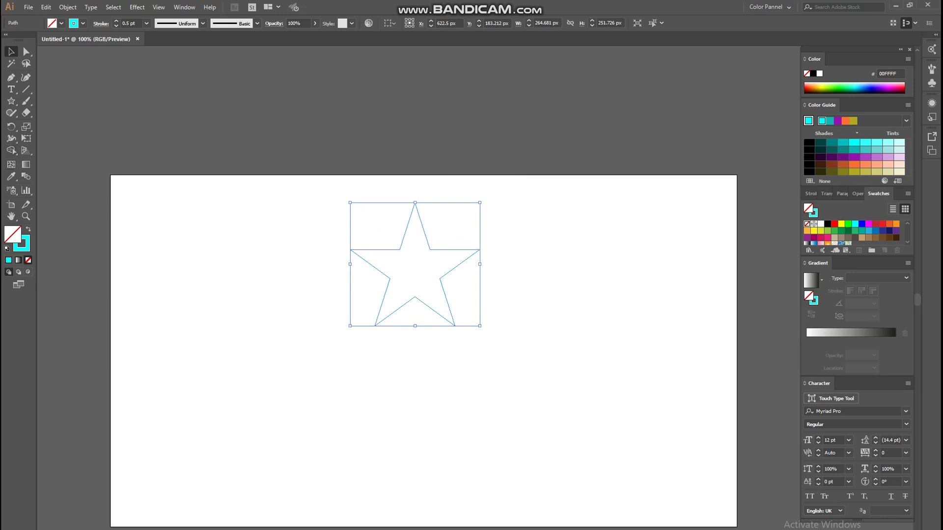
Step: Make a freehand rotated copy of the star, turned around a point near its center
click(11, 150)
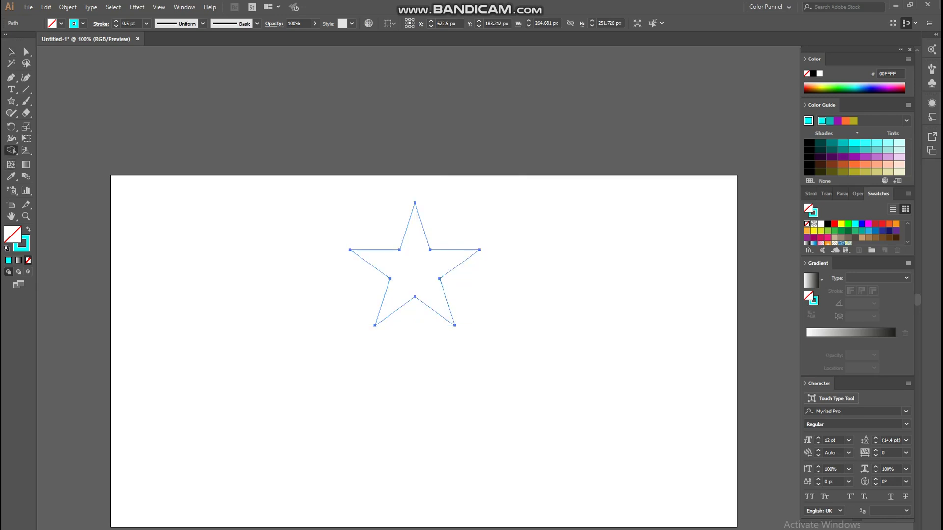
click(11, 127)
drag(447, 260, 458, 283)
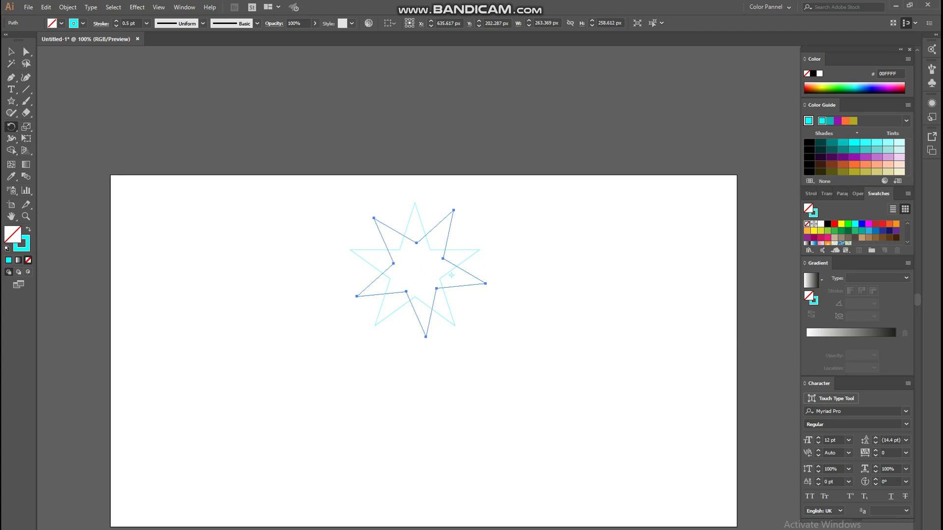
key(Return)
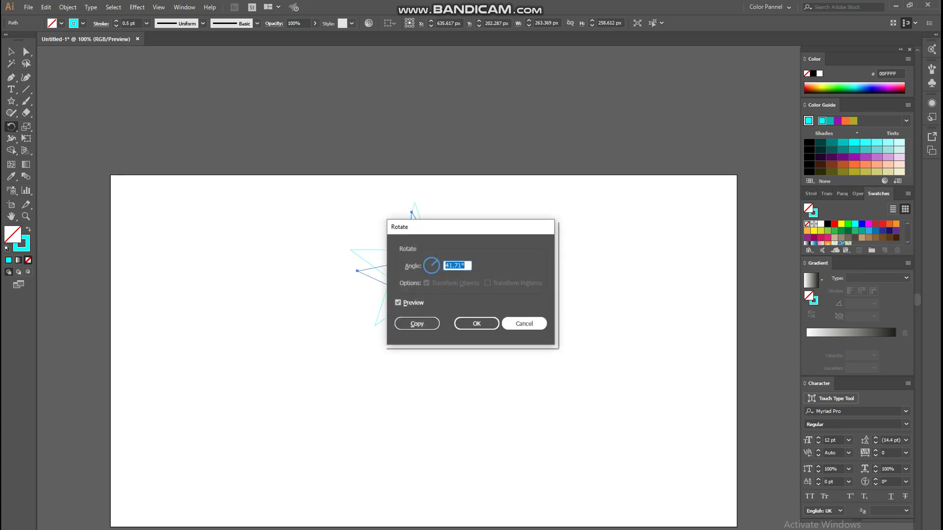
key(Escape)
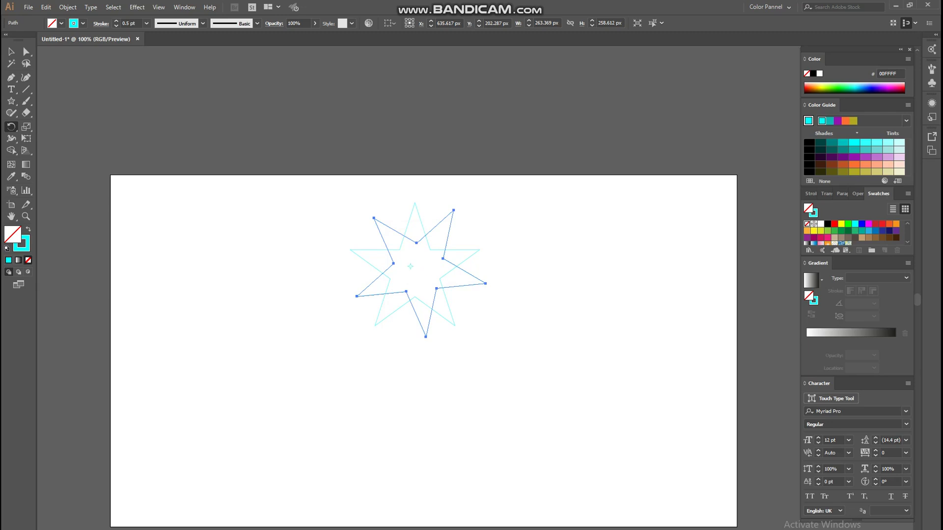
drag(393, 255, 426, 259)
click(415, 266)
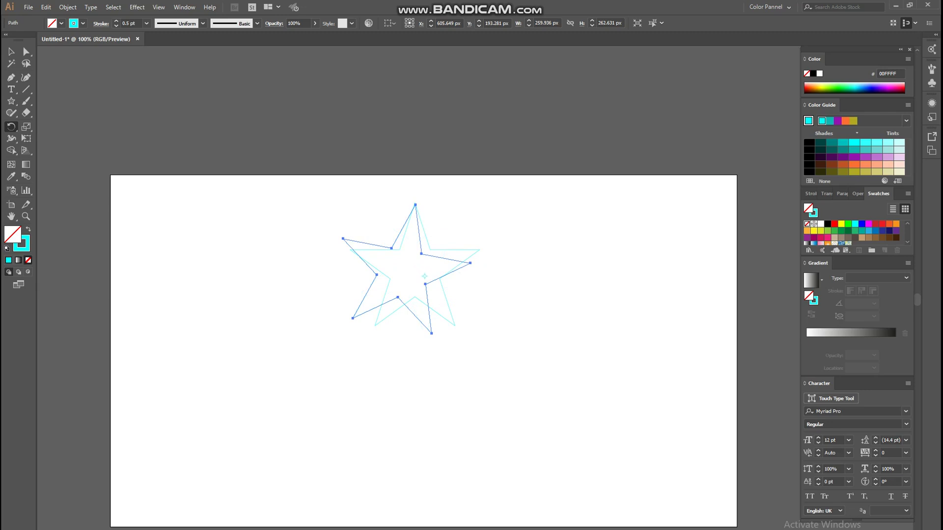
Step: Add a second freehand rotated copy so that three stars overlap at different angles
key(Return)
key(Escape)
mouse_move(414, 265)
mouse_down()
mouse_move(440, 272)
mouse_move(406, 257)
mouse_move(426, 261)
mouse_up()
click(11, 51)
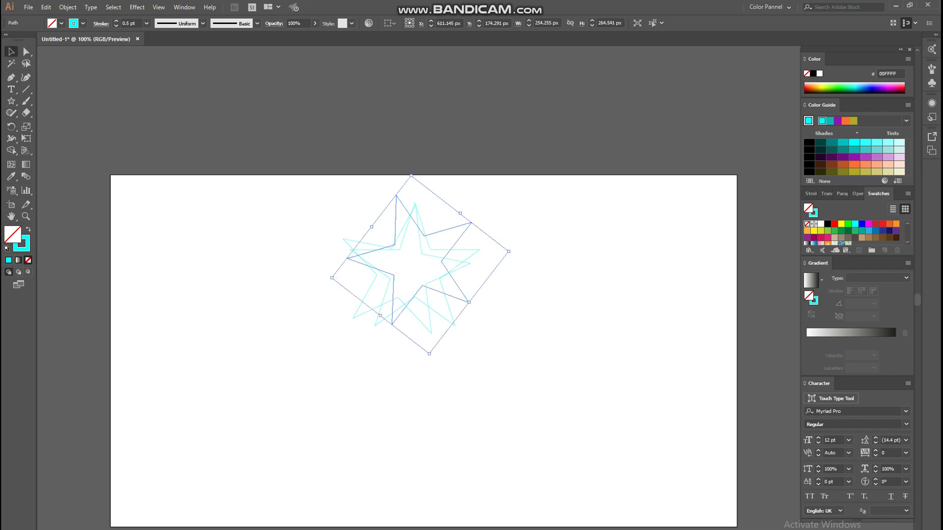
Step: Select the three overlapping stars and blend them with Blend Make
key(ctrl+shift+a)
drag(307, 196, 521, 383)
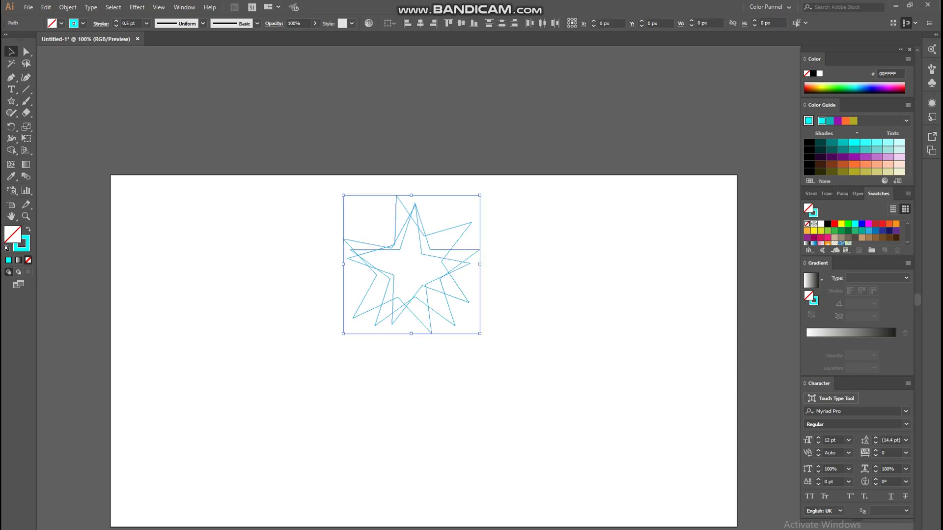
key(a)
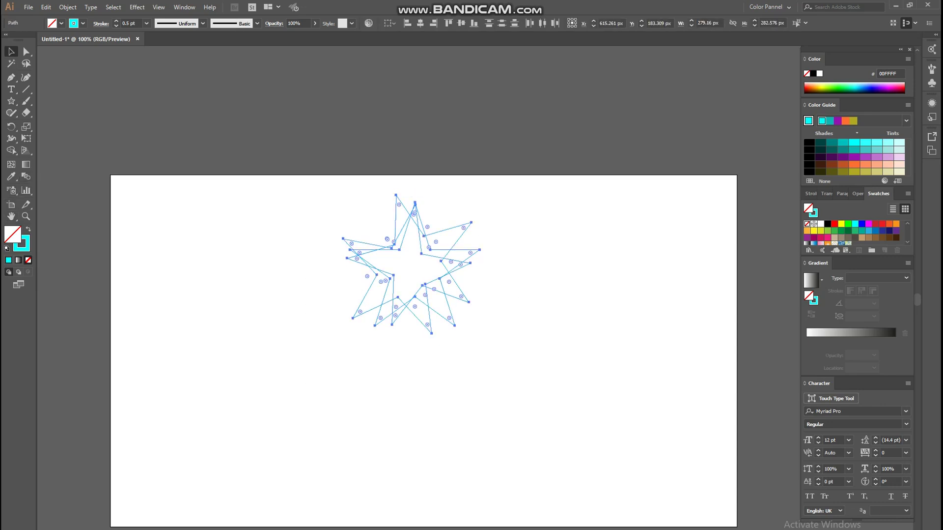
key(ctrl+alt+b)
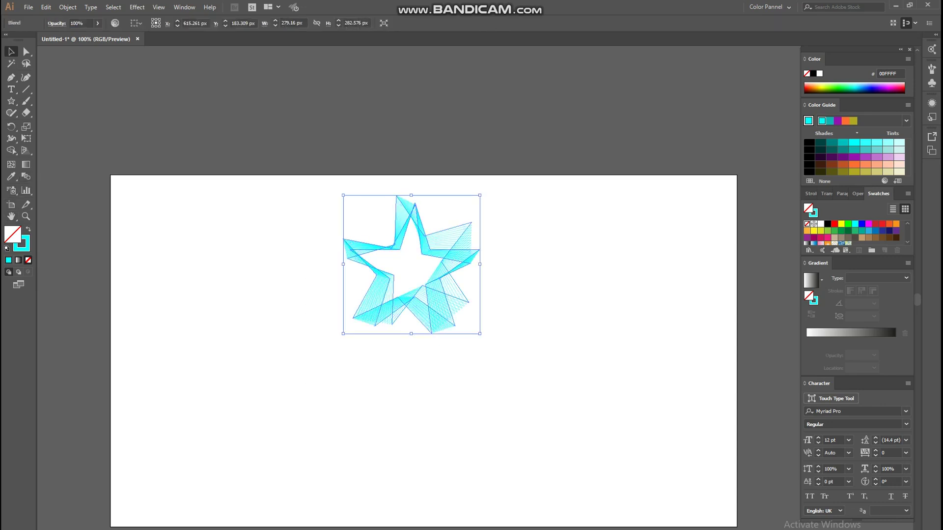
key(ctrl+plus)
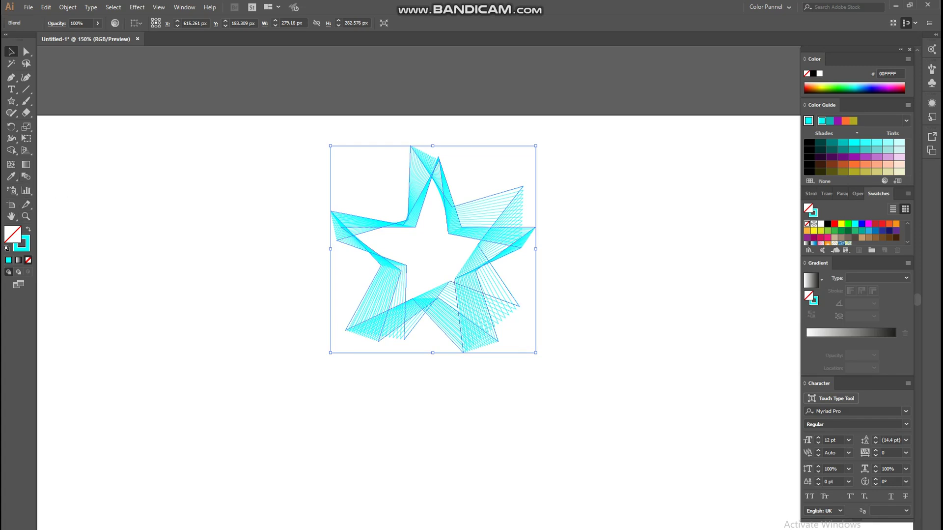
Step: Delete the blended star artwork so the artboard is empty
key(ctrl+shift+a)
drag(225, 151, 549, 468)
key(Return)
key(BackSpace)
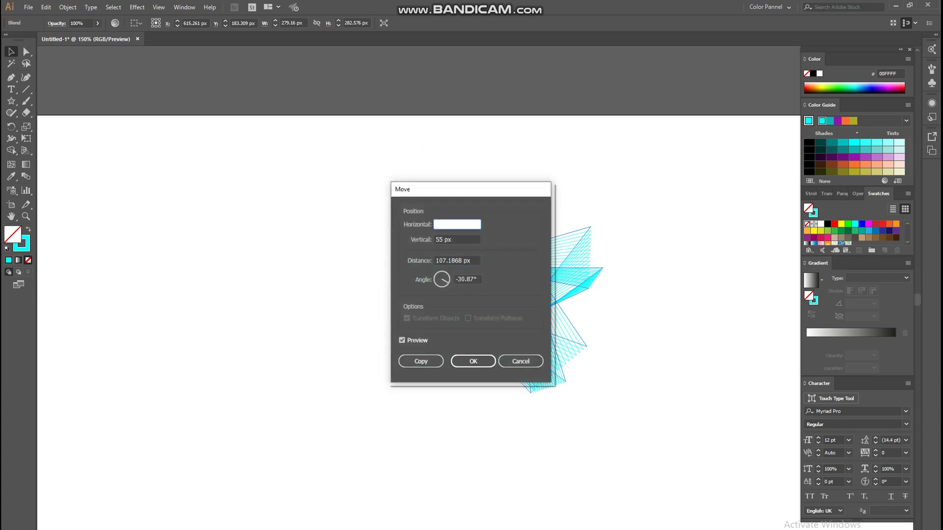
click(520, 361)
key(Delete)
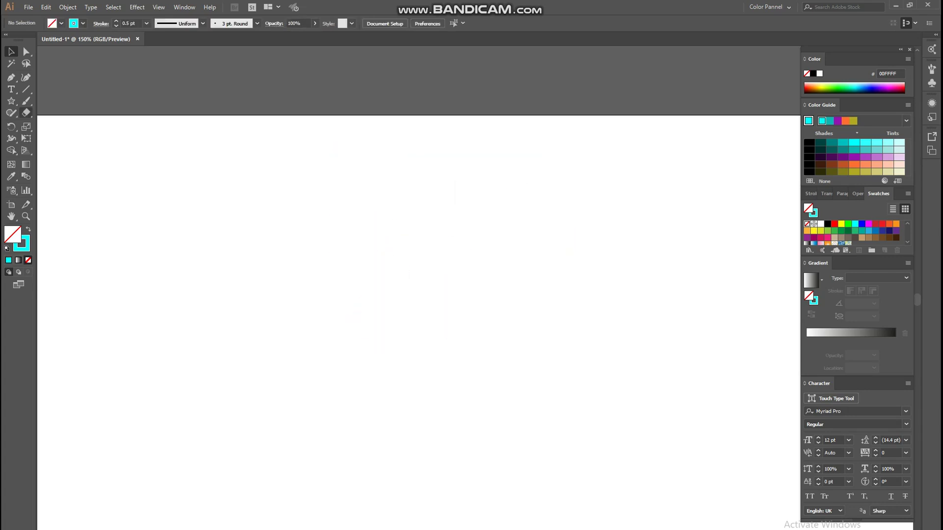
Step: Draw a five-pointed star about 246 px wide and 234 px tall in the artboard's upper part
click(11, 100)
drag(370, 209, 426, 241)
key(v)
Step: Set the rotation point below the star and make a freehand rotated copy around it, down to the star's right
key(r)
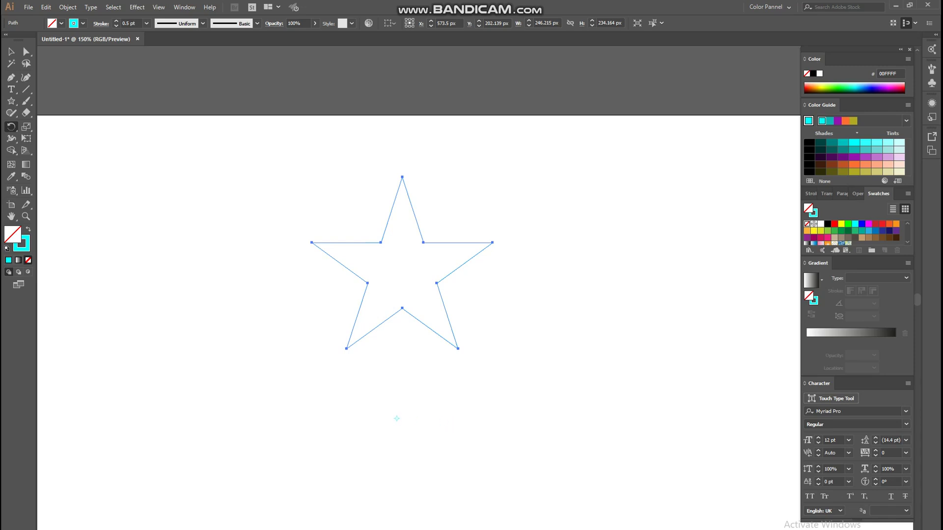
click(433, 330)
click(403, 421)
scroll(400, 432, down, 5)
scroll(412, 439, up, 3)
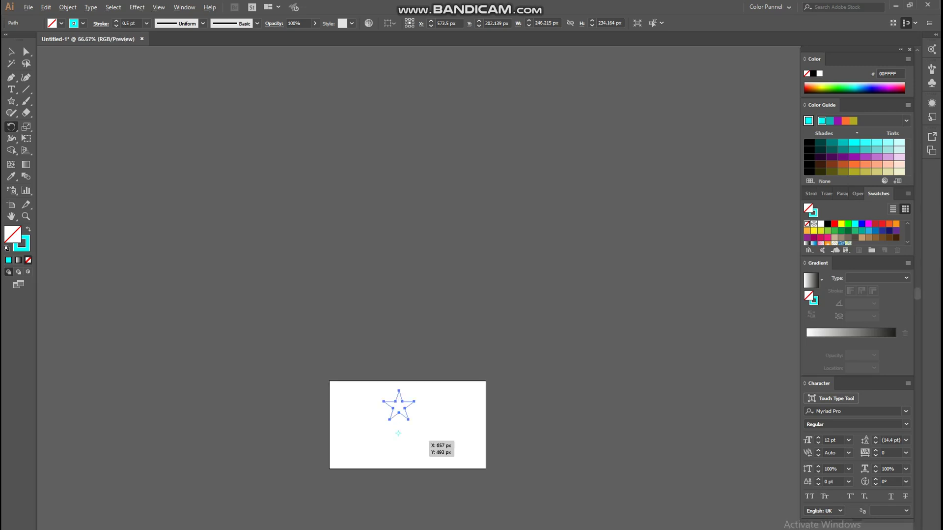
scroll(378, 420, up, 2)
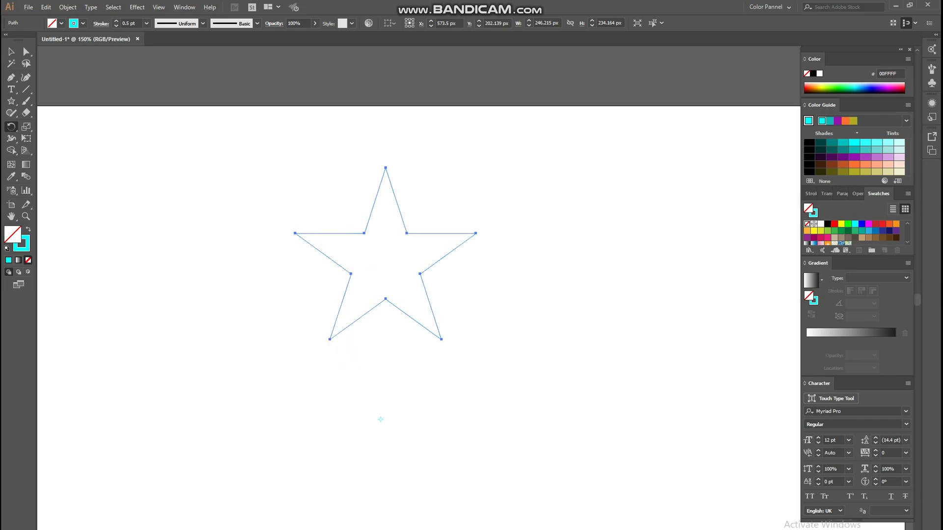
drag(378, 420, 302, 268)
scroll(436, 415, down, 1)
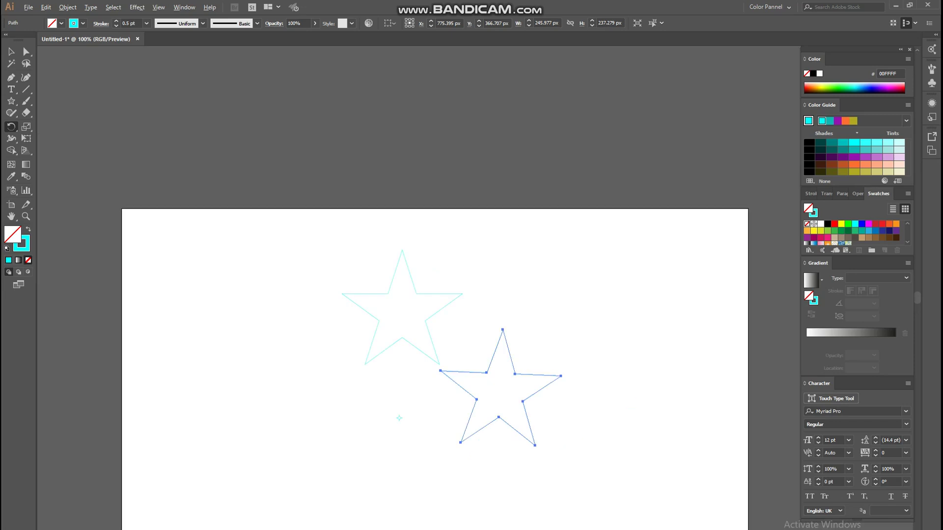
Step: Make a copy of the lower star rotated 45° around a point below the original star
alt+click(404, 422)
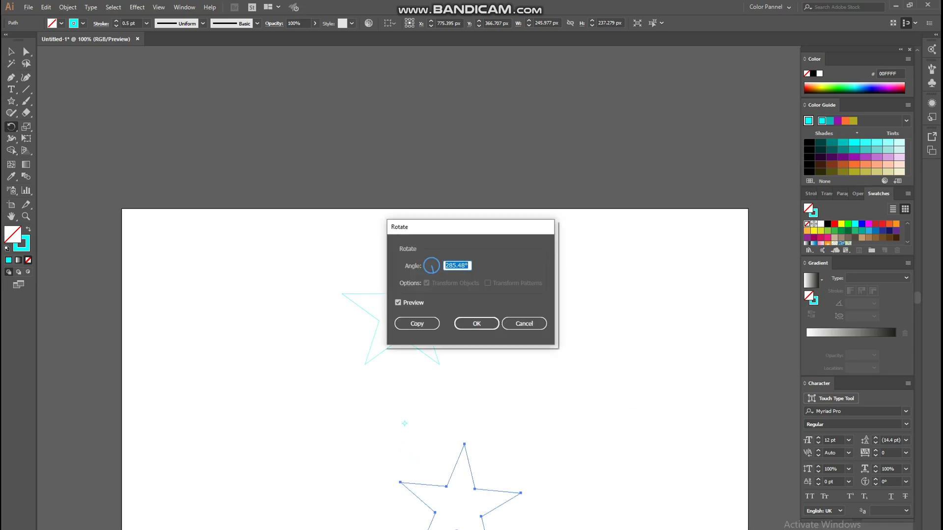
key(BackSpace)
text(45)
key(Return)
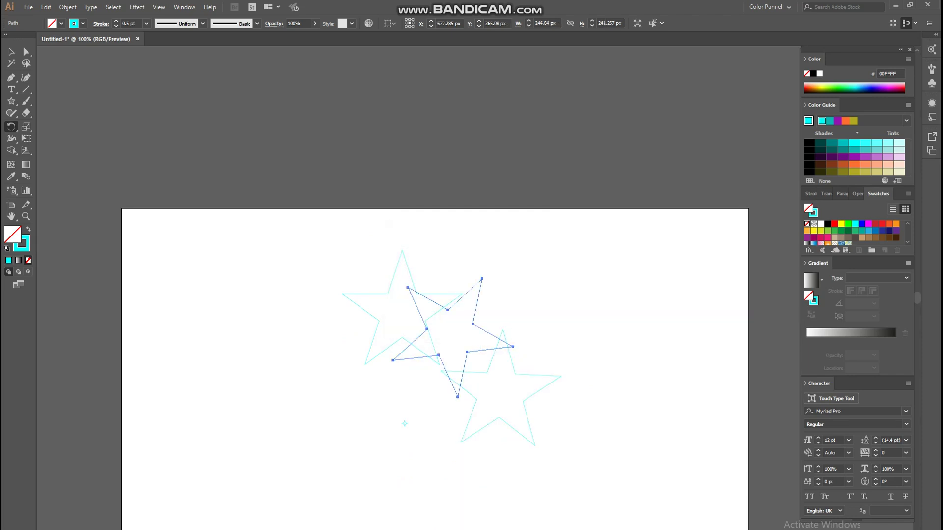
Step: Repeat the rotated star copy until a full ring of stars surrounds the rotation point
key(ctrl+d)
key(ctrl+d)
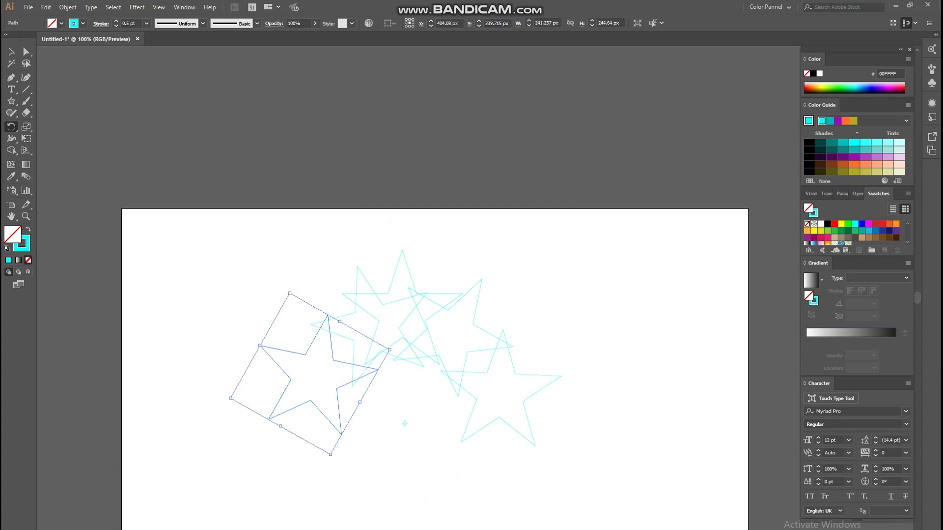
key(ctrl+d)
key(ctrl+d)
key(ctrl+d)
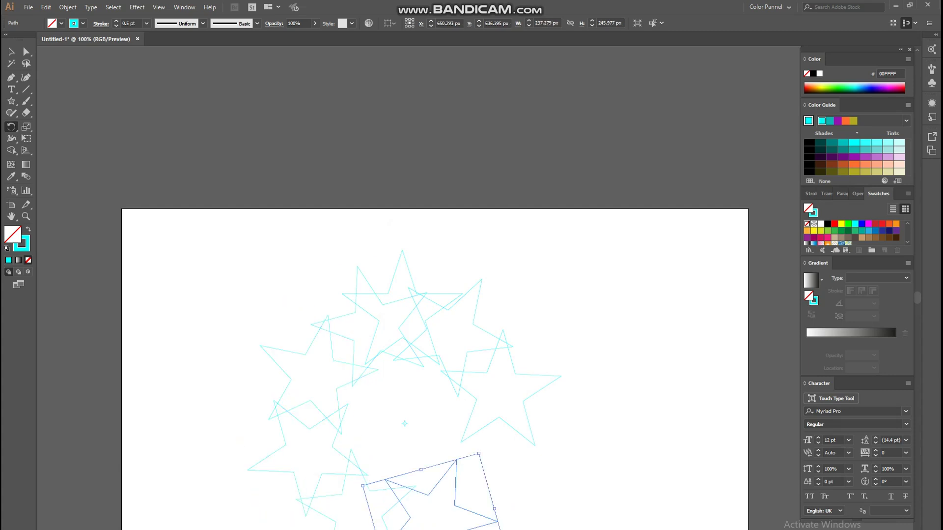
key(ctrl+d)
key(ctrl+d)
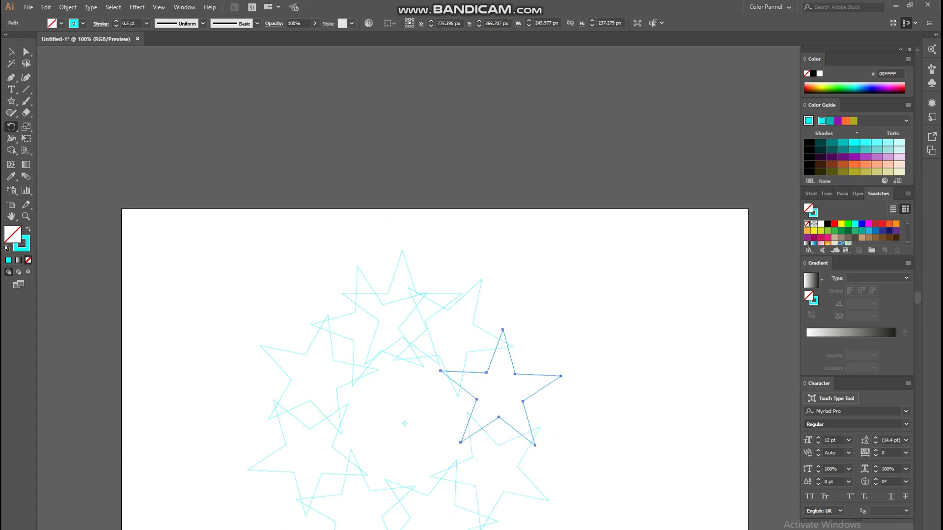
Step: Undo the repeated rotated copies that form the ring of stars
key(ctrl+z)
key(ctrl+z)
key(ctrl+z)
key(ctrl+z)
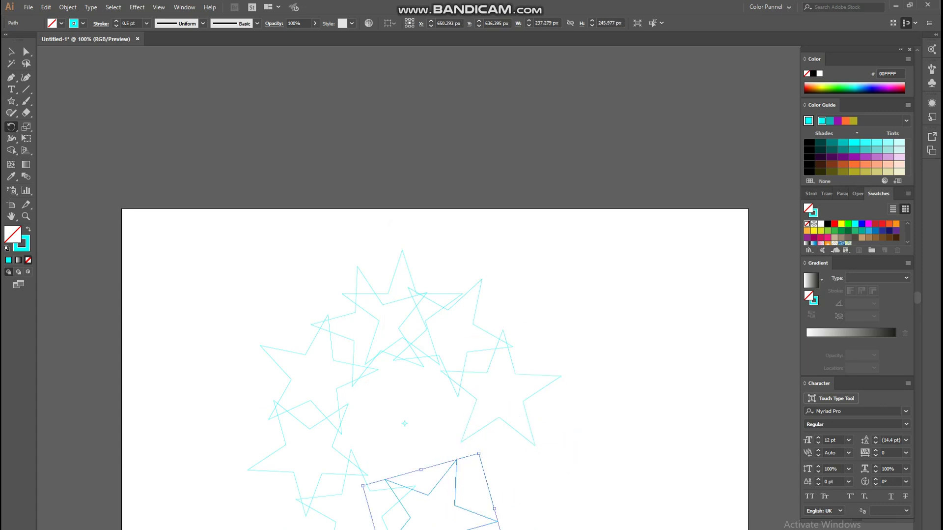
Step: Make quarter-turn copies of the lower star around the rotation point, undoing the misplaced copy
drag(303, 455, 410, 515)
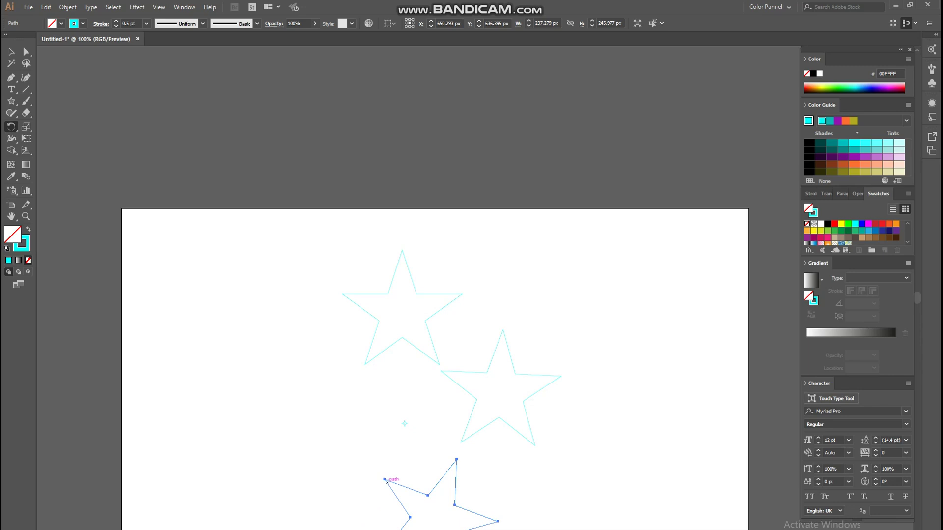
mouse_move(387, 479)
mouse_down()
mouse_move(352, 451)
mouse_move(384, 463)
mouse_up()
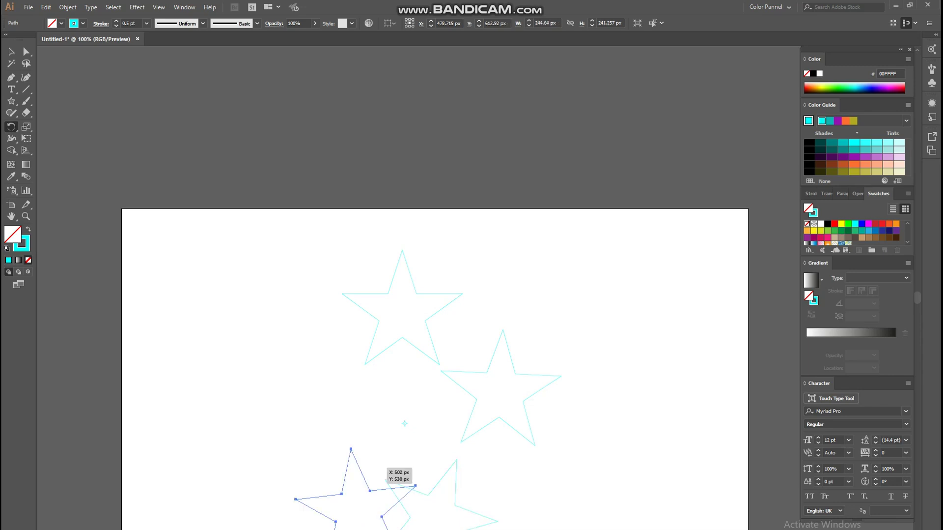
key(ctrl+z)
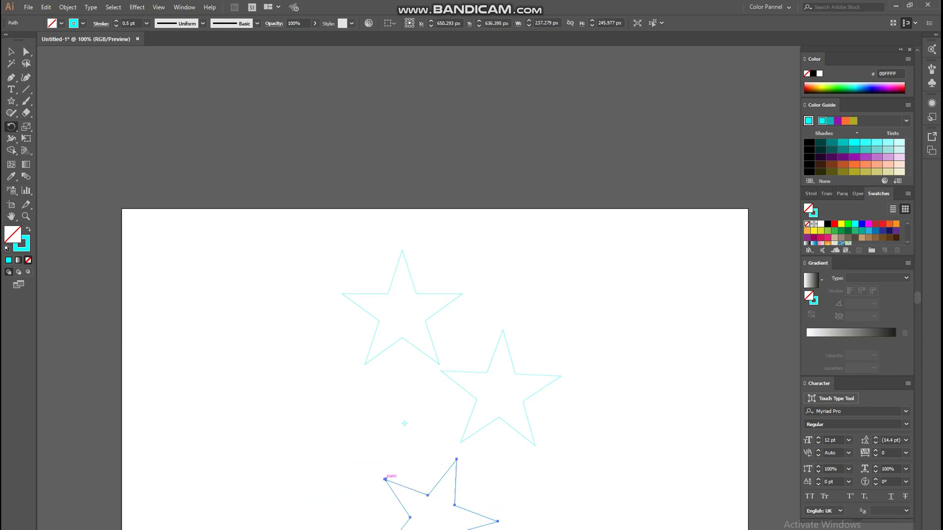
drag(418, 476, 342, 420)
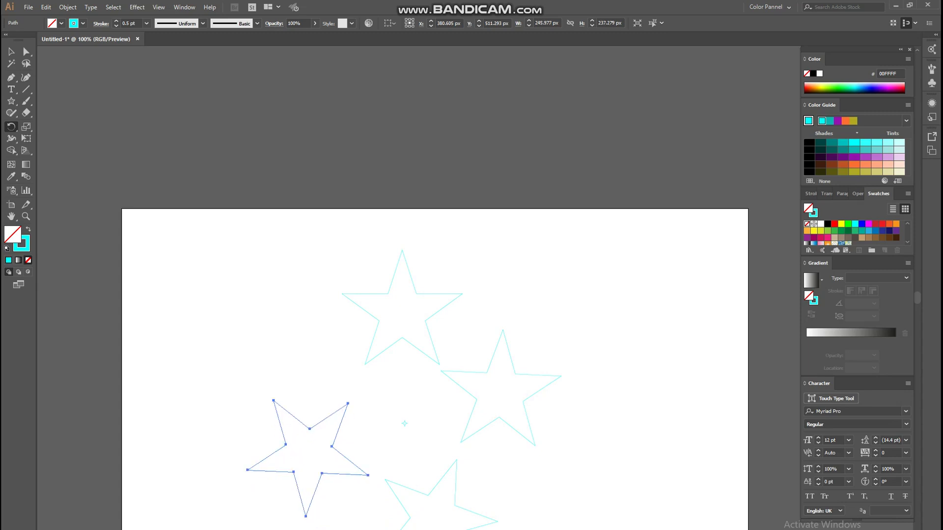
key(ctrl+c)
key(ctrl+v)
key(ctrl+d)
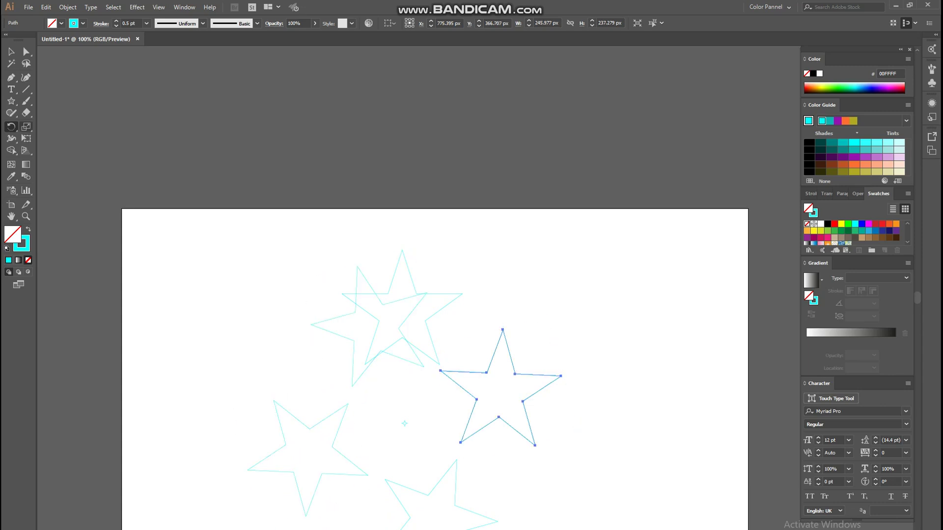
Step: Select all the stars on the artboard and delete them
click(11, 51)
scroll(311, 310, down, 2)
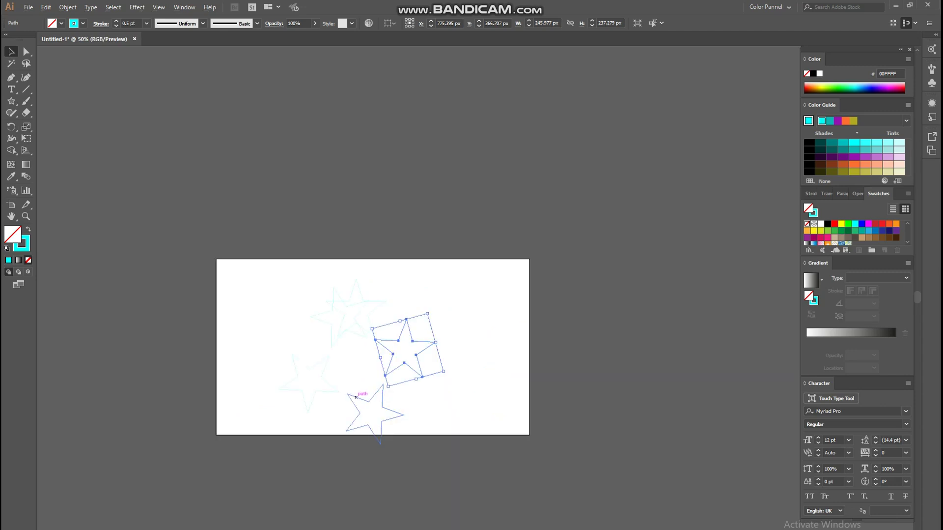
scroll(359, 397, up, 1)
drag(261, 231, 538, 448)
key(Delete)
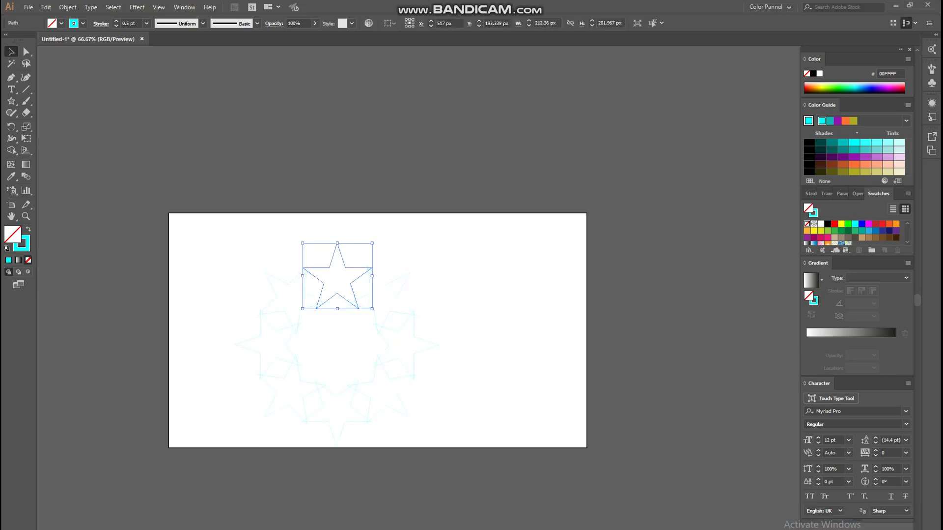
Step: Undo the last rotated star copy in the ring of eight and repeat it at the ring's top
key(ctrl+shift+a)
key(ctrl+1)
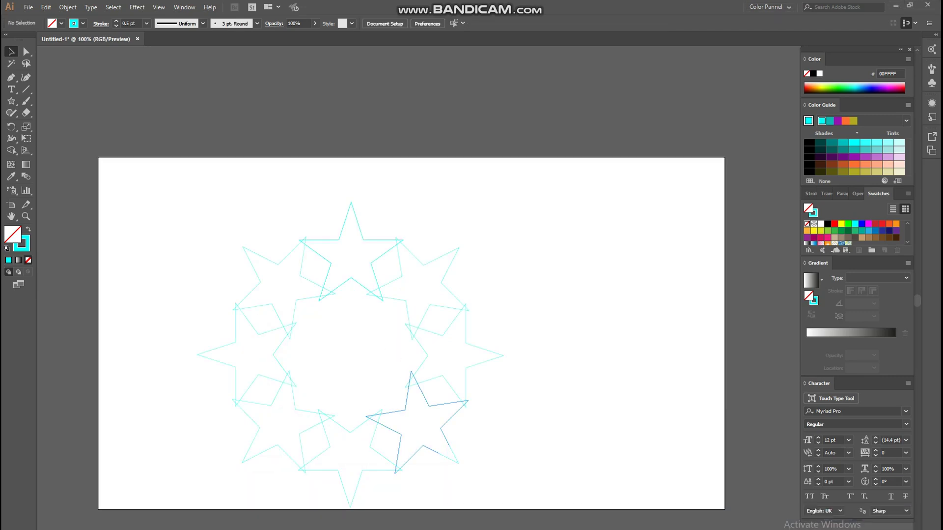
drag(442, 432, 498, 388)
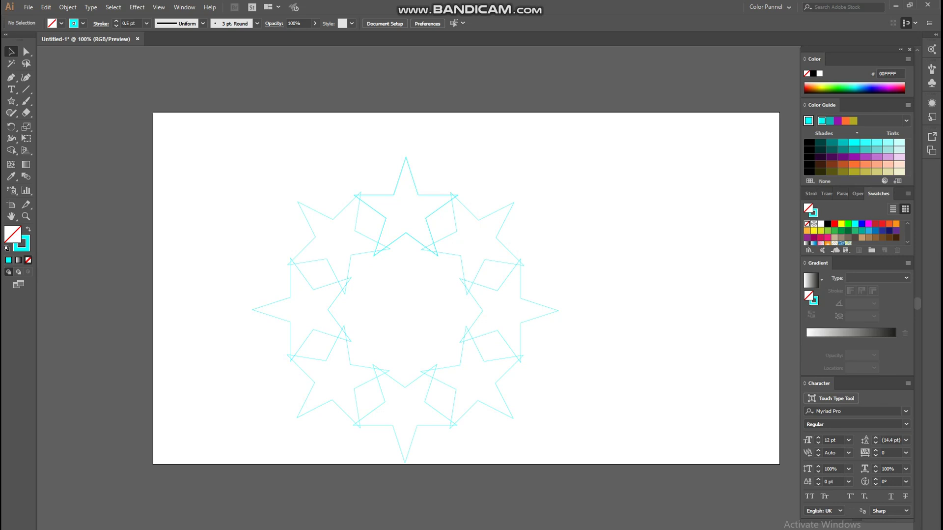
drag(245, 160, 275, 216)
key(ctrl+z)
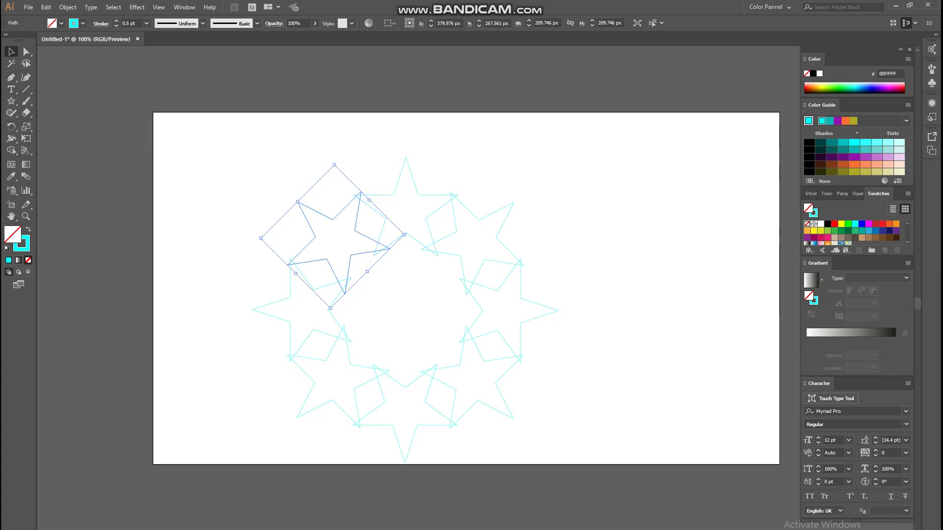
key(ctrl)
key(ctrl+d)
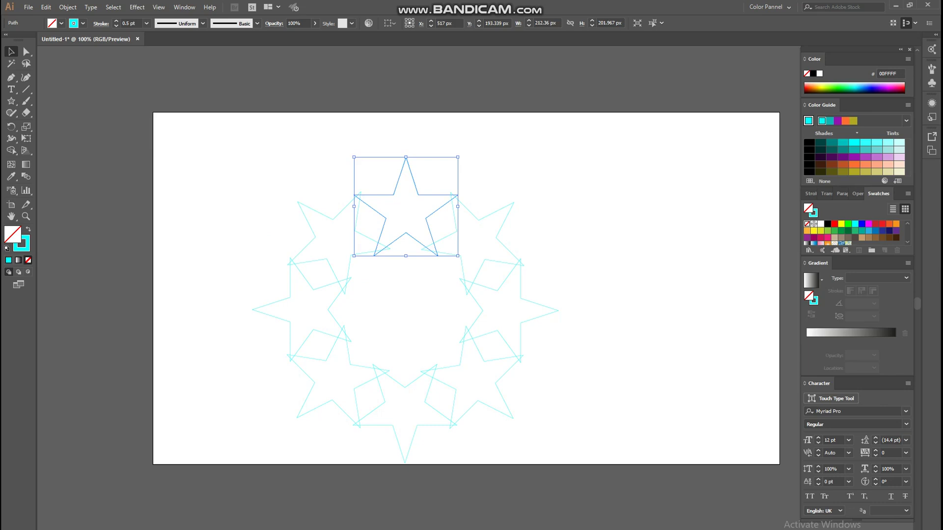
Step: Select all eight stars in the ring and blend them together with Blend Make
drag(221, 111, 580, 463)
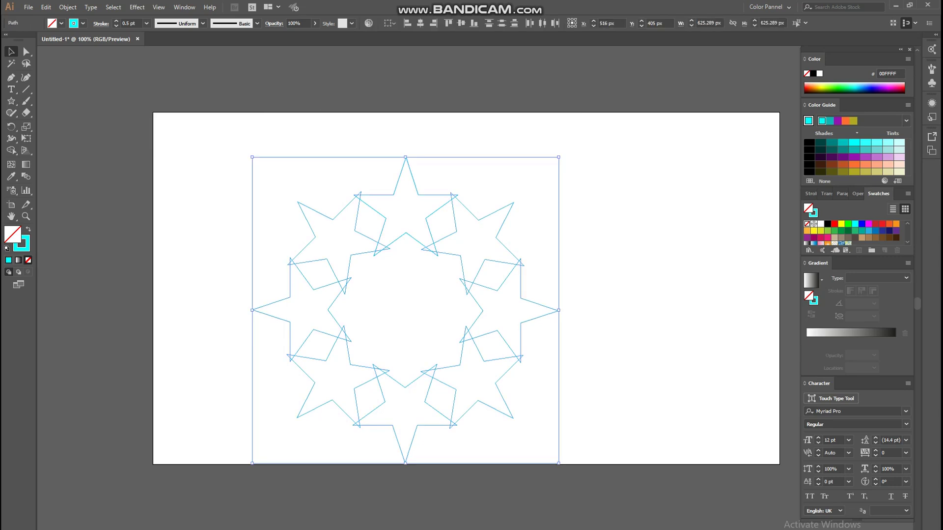
key(a)
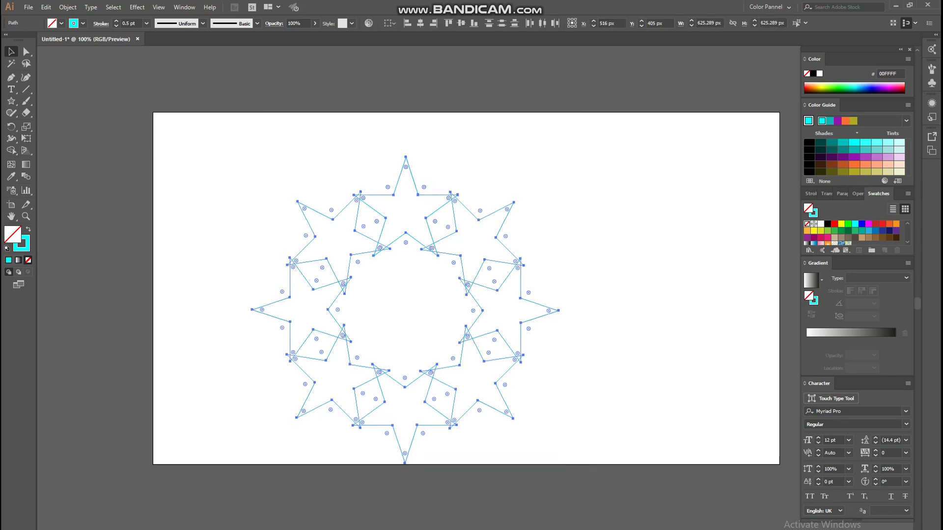
key(v)
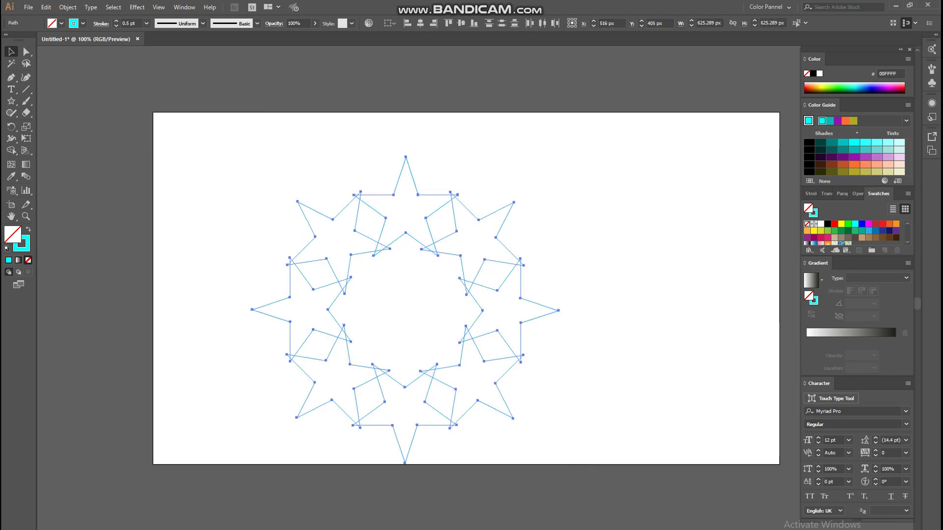
key(ctrl+alt+b)
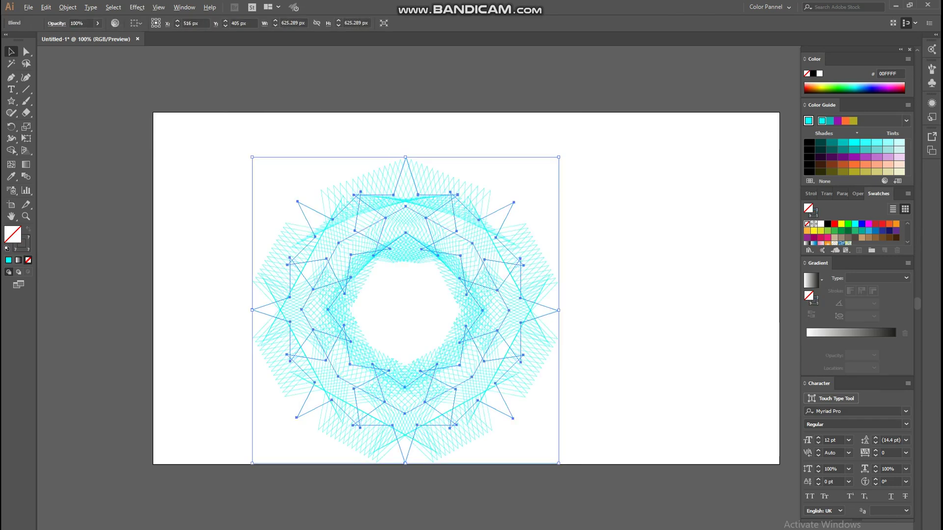
scroll(463, 254, up, 1)
scroll(423, 277, down, 2)
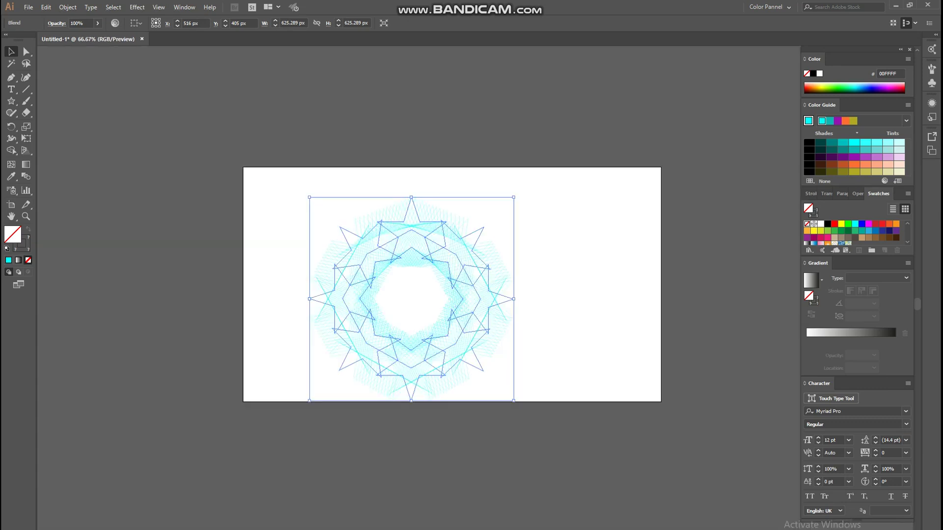
key(ctrl+shift+a)
scroll(469, 264, up, 1)
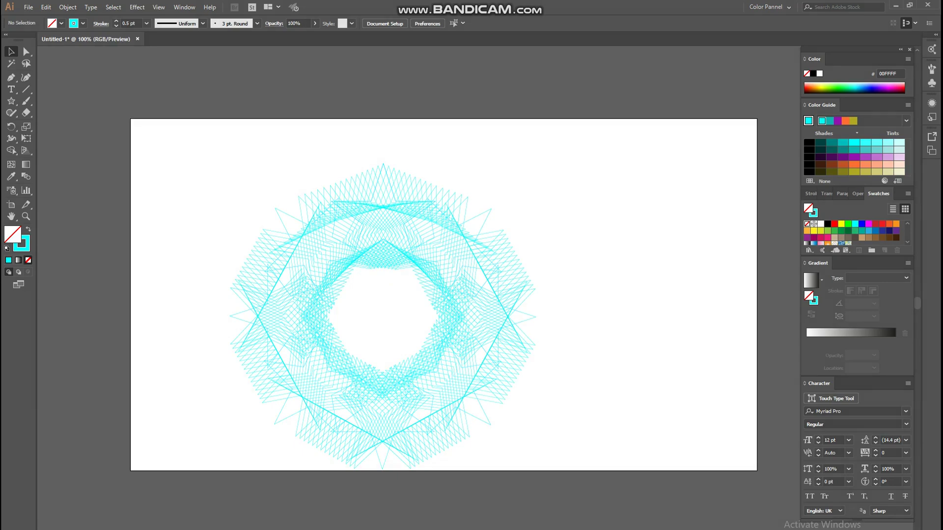
Step: Open the Blend Options for the star blend, turn on the preview and set the orientation to Align to Page
drag(210, 162, 540, 489)
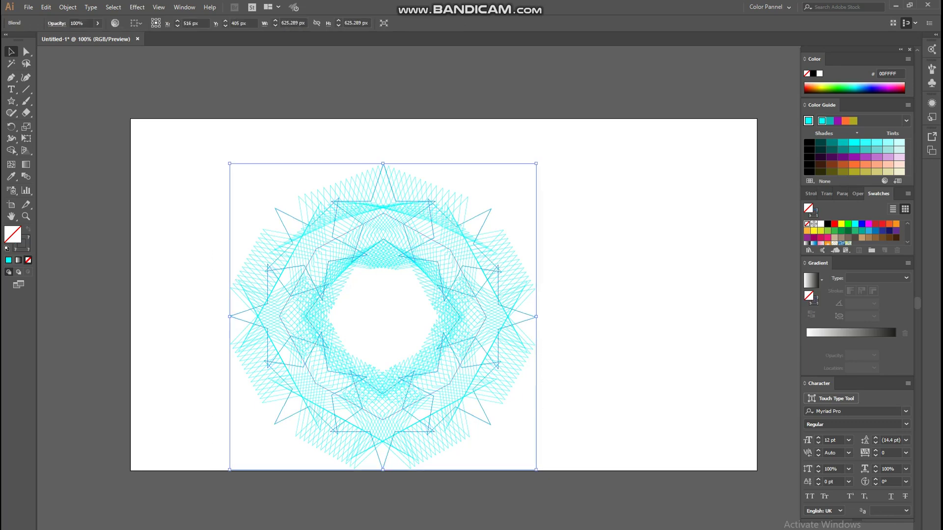
click(69, 7)
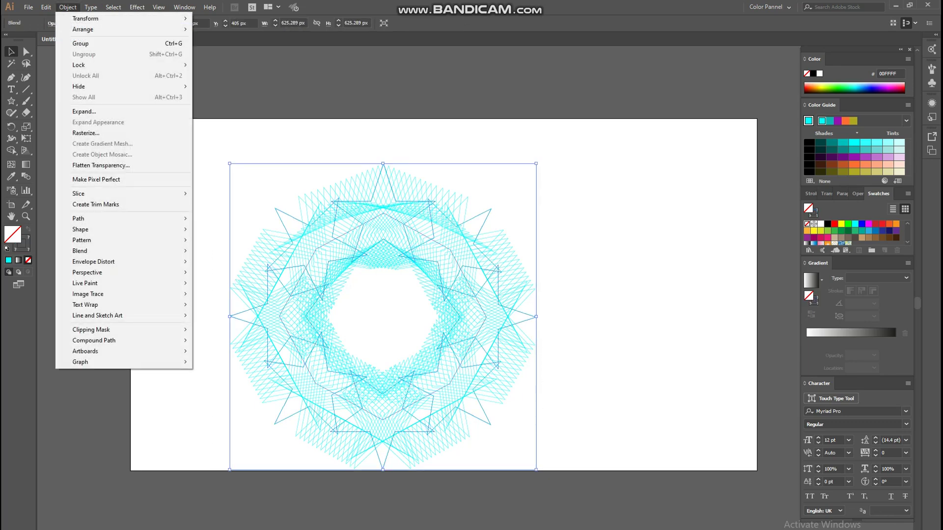
mouse_move(148, 250)
click(227, 275)
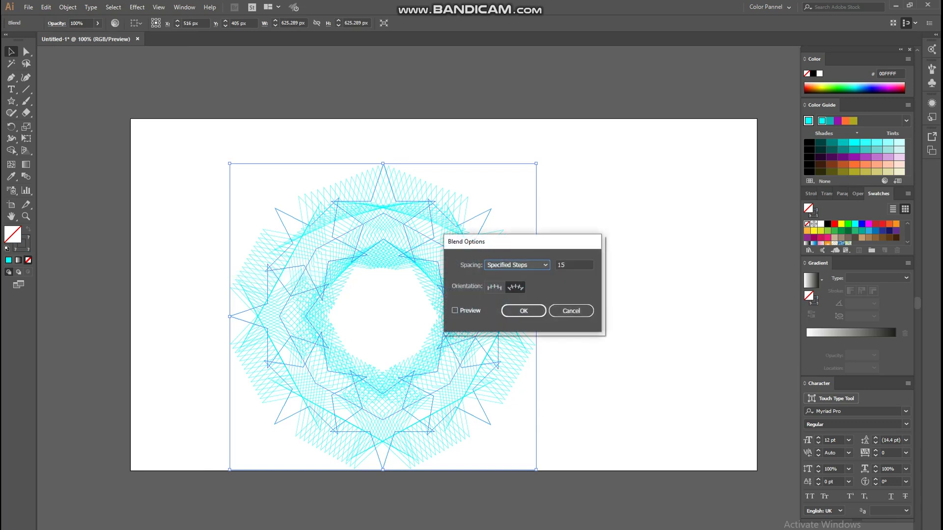
click(495, 287)
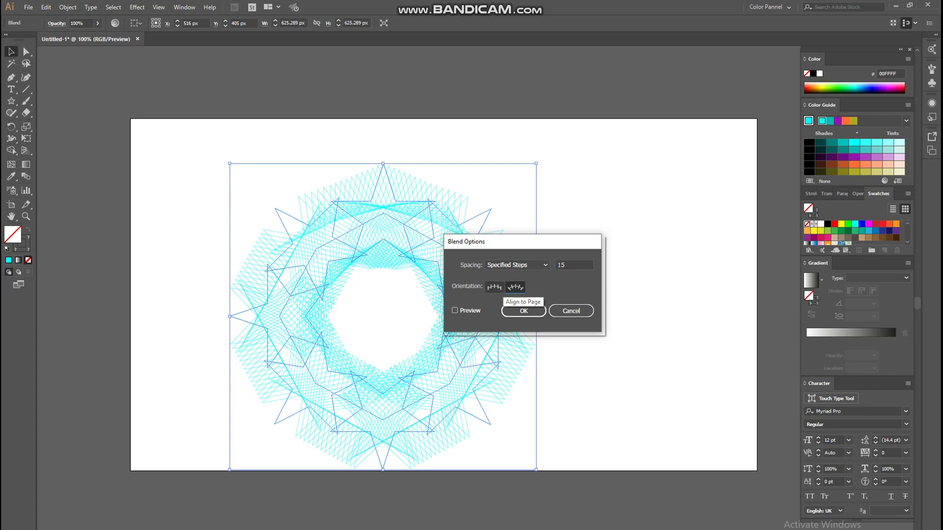
click(455, 310)
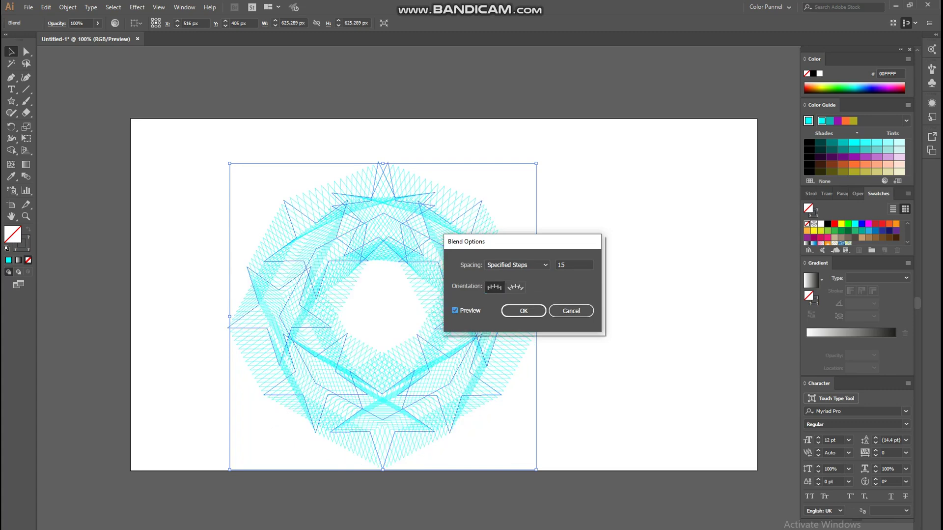
click(516, 286)
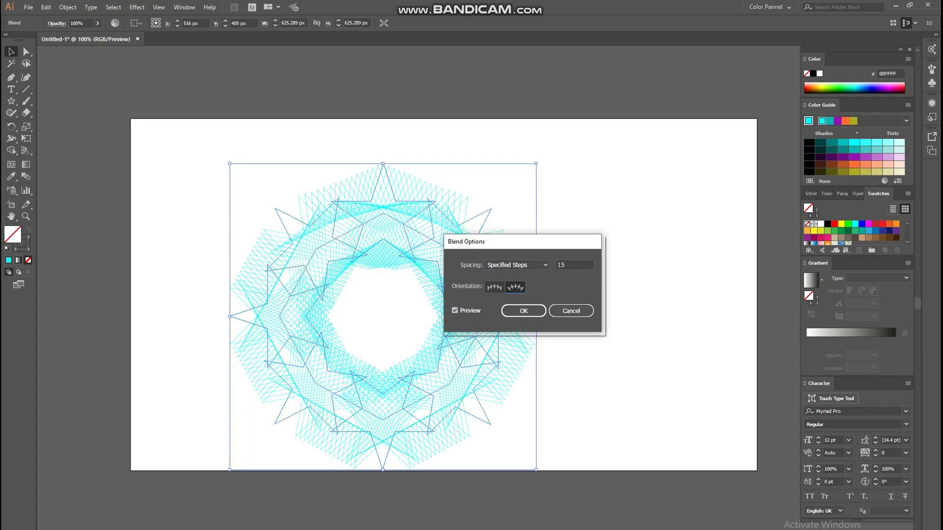
click(495, 287)
Step: Set the star blend's spacing to 21 specified steps, apply the options and deselect the blend
click(567, 265)
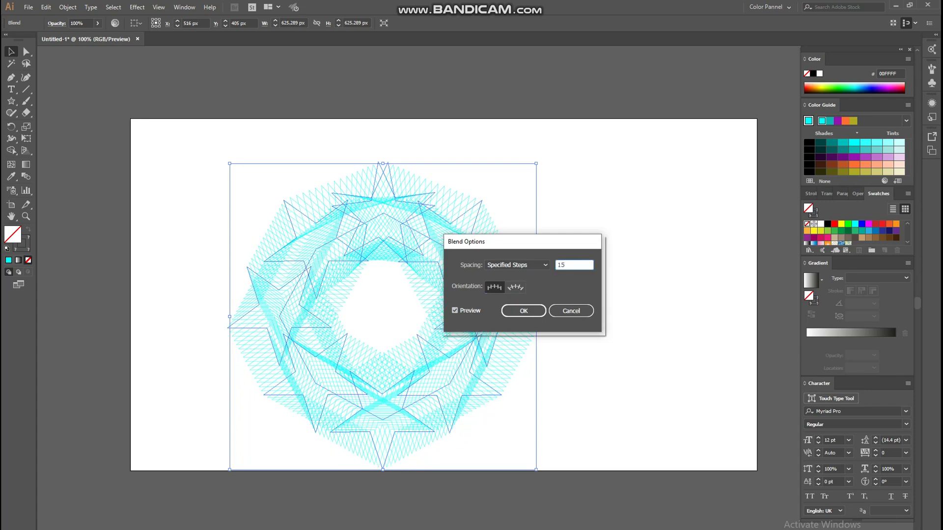
key(BackSpace)
key(BackSpace)
text(21)
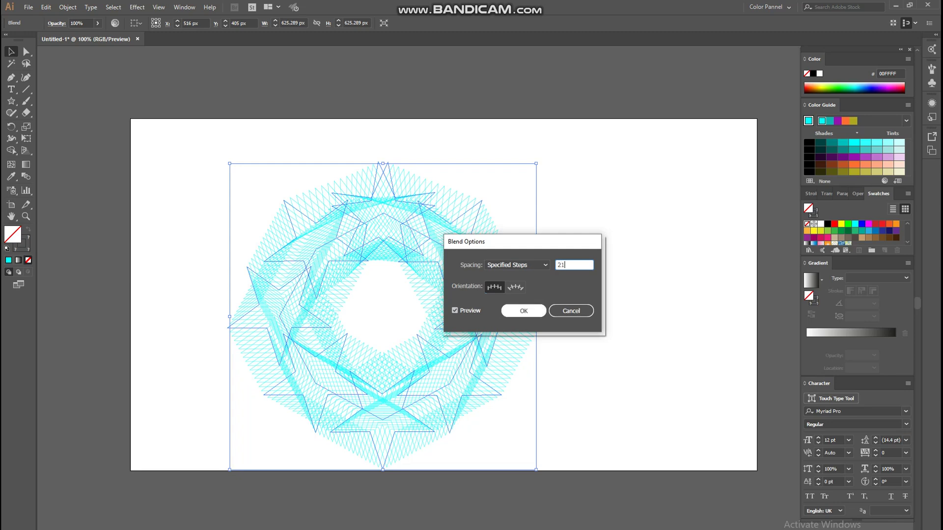
click(523, 311)
key(ctrl+shift+a)
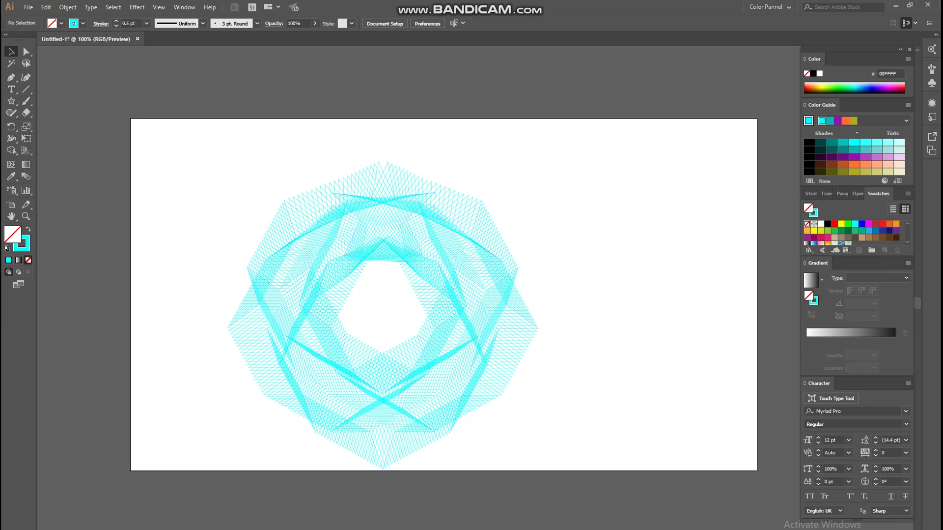
Step: Try reshaping the blend with Direct Selection by moving star tips along its upper and left edges
click(26, 51)
click(482, 201)
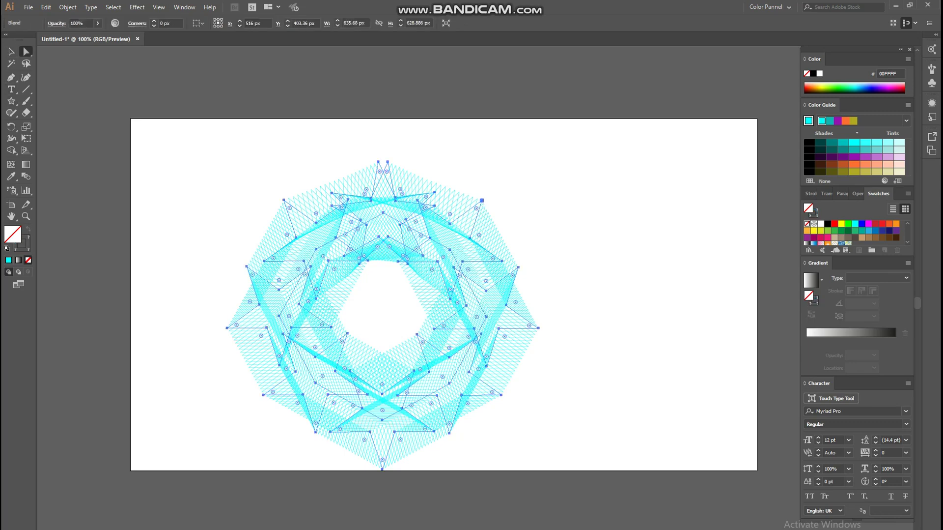
mouse_move(482, 201)
mouse_down()
mouse_move(450, 224)
mouse_move(492, 195)
mouse_up()
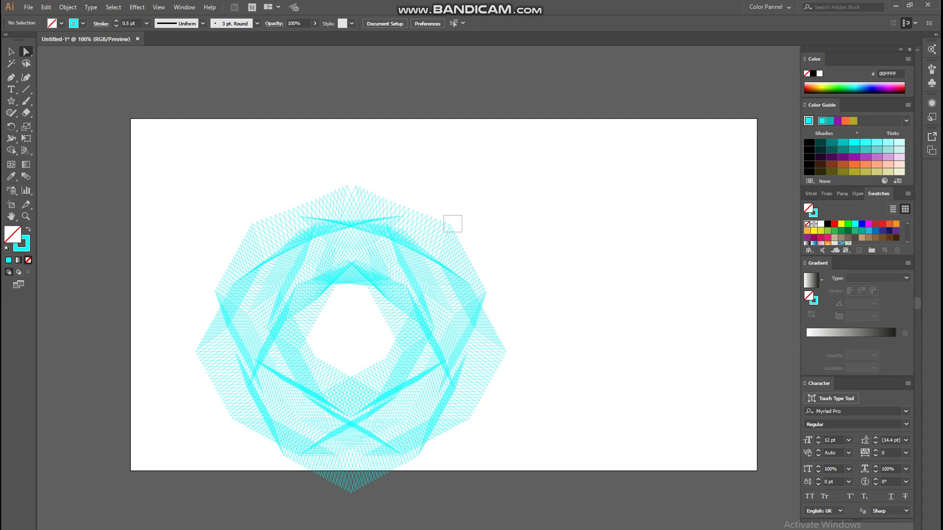
drag(450, 223, 468, 211)
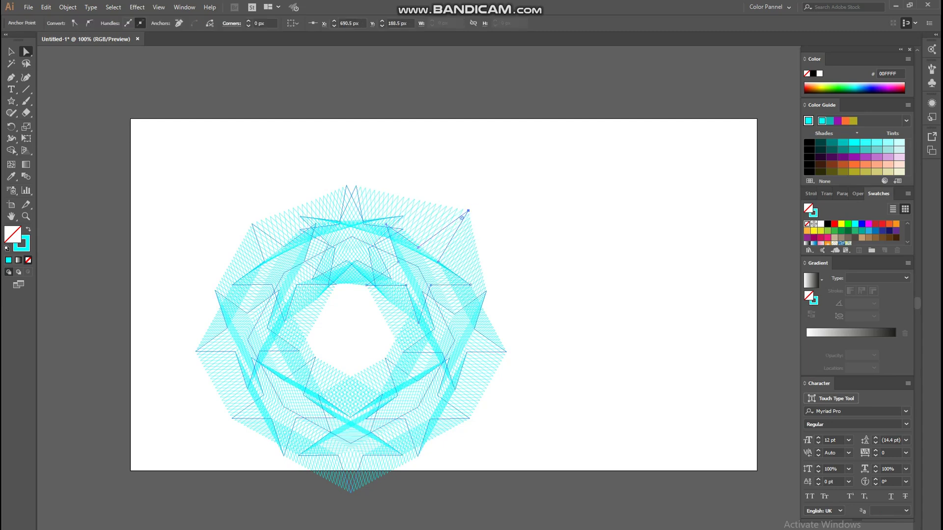
mouse_move(345, 176)
mouse_down()
mouse_move(365, 200)
mouse_move(346, 169)
mouse_up()
mouse_move(234, 220)
mouse_down()
mouse_move(269, 245)
mouse_move(241, 216)
mouse_up()
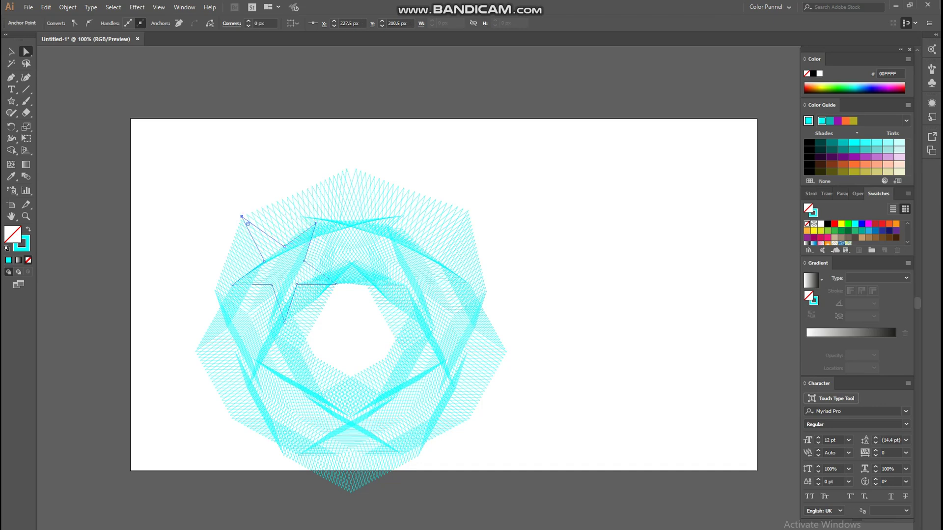
mouse_move(195, 280)
mouse_down()
mouse_move(235, 313)
mouse_move(228, 278)
mouse_move(199, 283)
mouse_up()
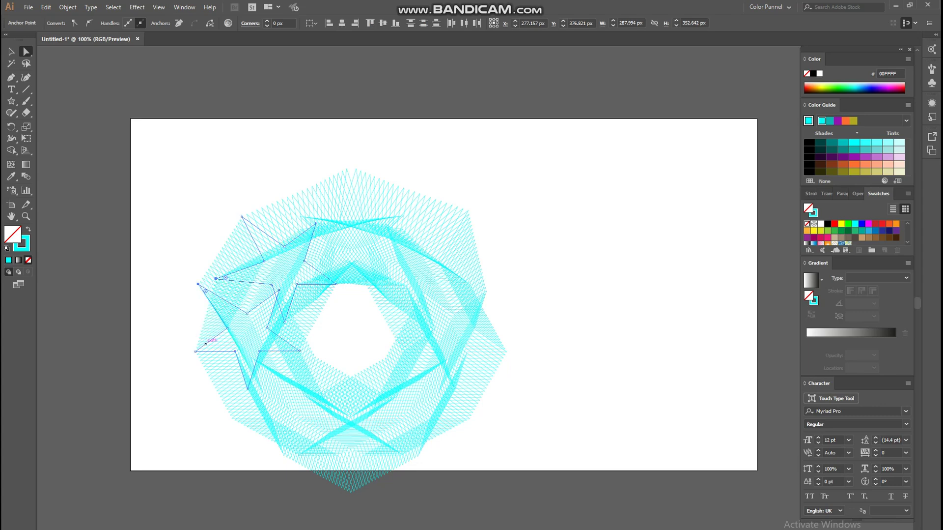
drag(195, 351, 189, 360)
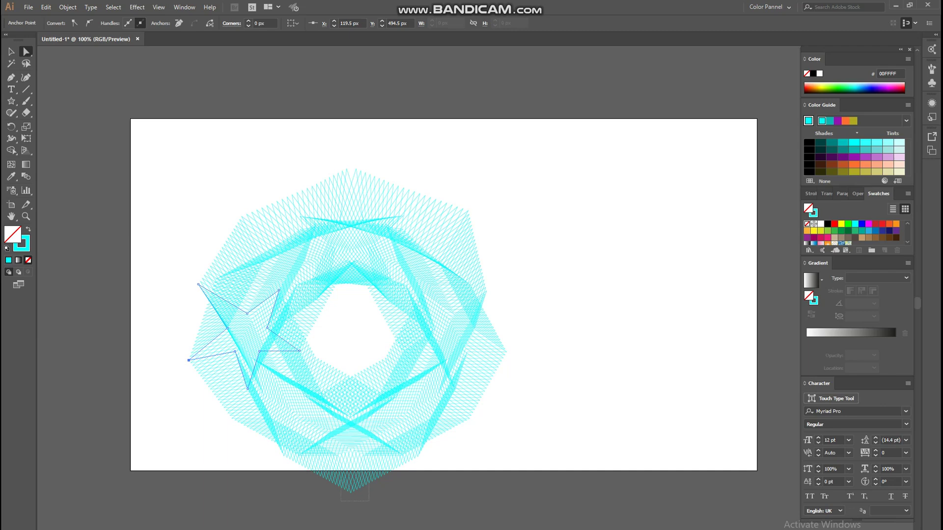
Step: Try pulling the lower and right star tips outward and shifting the upper-right and top tips further
drag(350, 492, 350, 499)
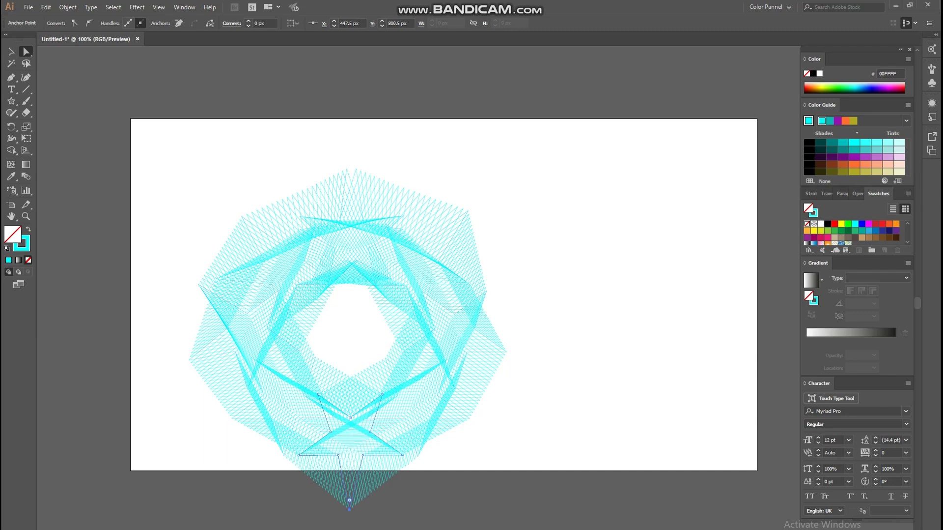
mouse_move(261, 444)
mouse_down()
mouse_move(298, 461)
mouse_move(266, 462)
mouse_up()
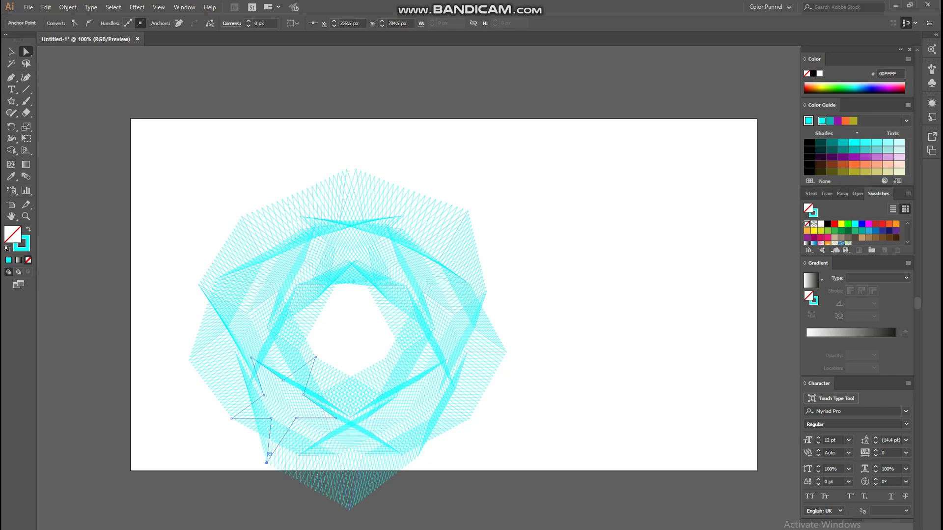
drag(471, 418, 479, 424)
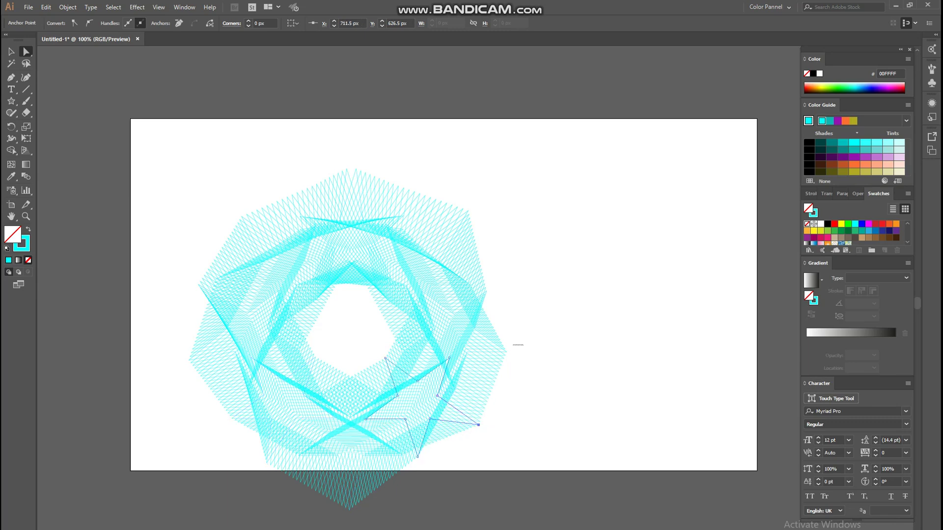
mouse_move(513, 345)
mouse_down()
mouse_move(482, 346)
mouse_move(514, 351)
mouse_up()
click(502, 348)
mouse_move(489, 198)
mouse_down()
mouse_move(448, 216)
mouse_move(478, 206)
mouse_up()
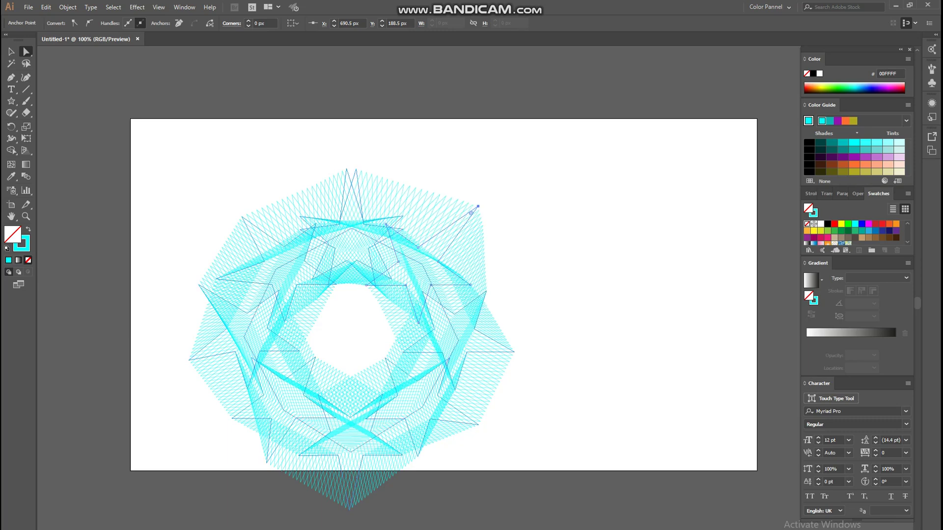
drag(317, 154, 345, 160)
click(12, 51)
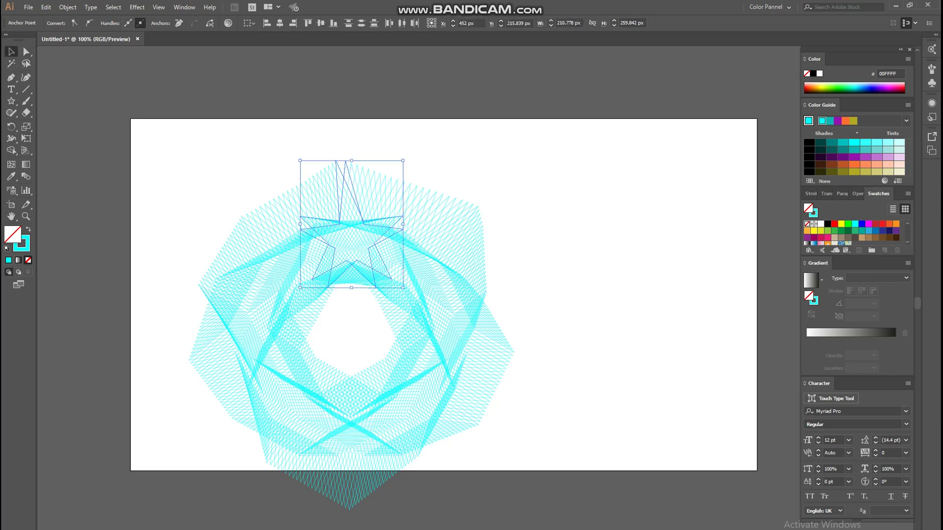
click(216, 162)
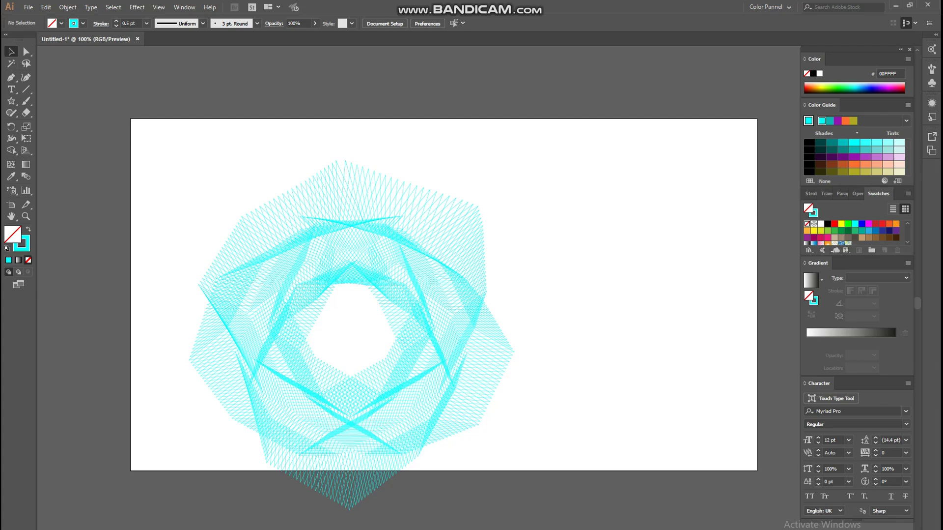
Step: Undo all the star tip moves made on the blend
key(ctrl+z)
key(ctrl+z)
key(ctrl+z)
key(ctrl+z)
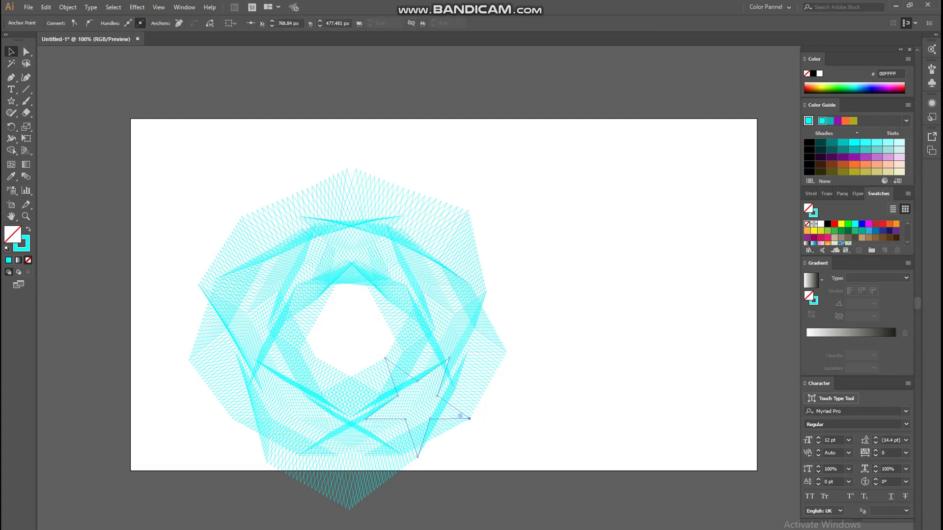
key(ctrl+z)
key(ctrl+z)
key(ctrl+z)
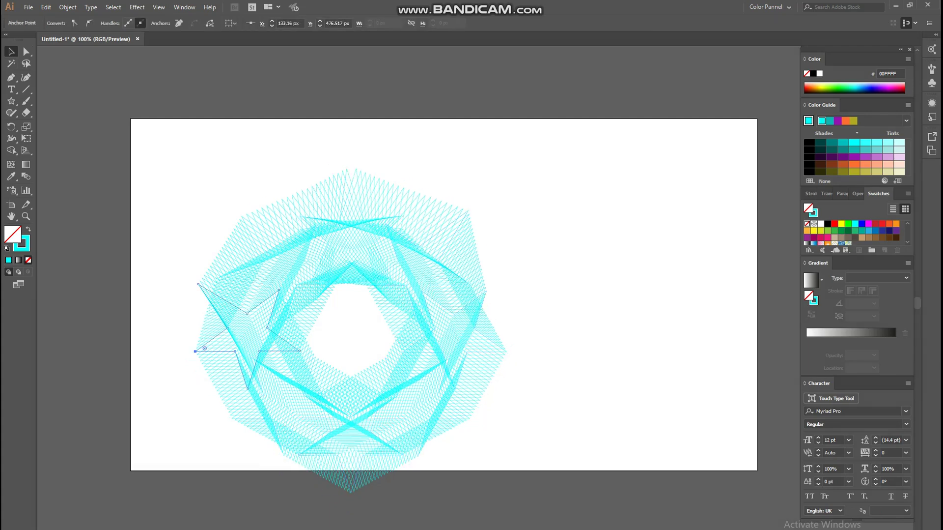
key(ctrl+z)
key(ctrl+z)
key(ctrl+z)
key(ctrl+z)
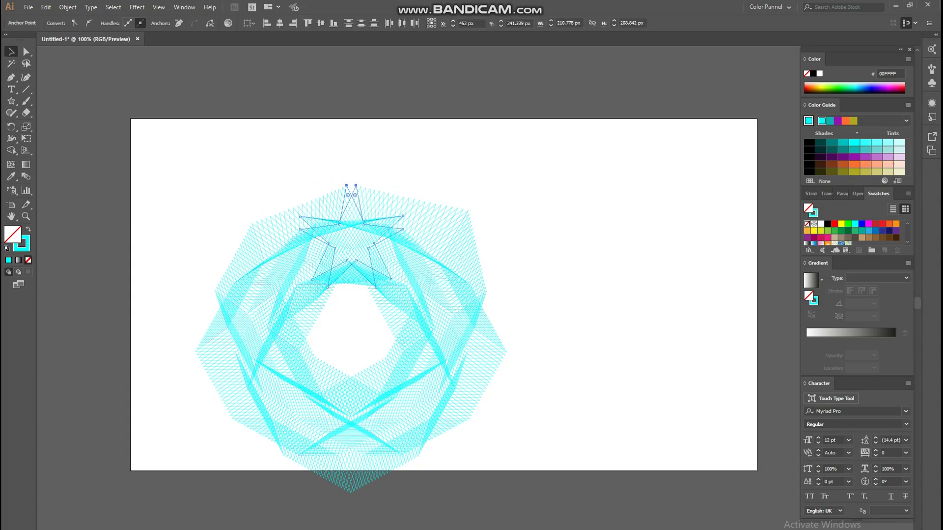
key(ctrl+z)
key(ctrl+z)
key(ctrl+z)
key(ctrl+z)
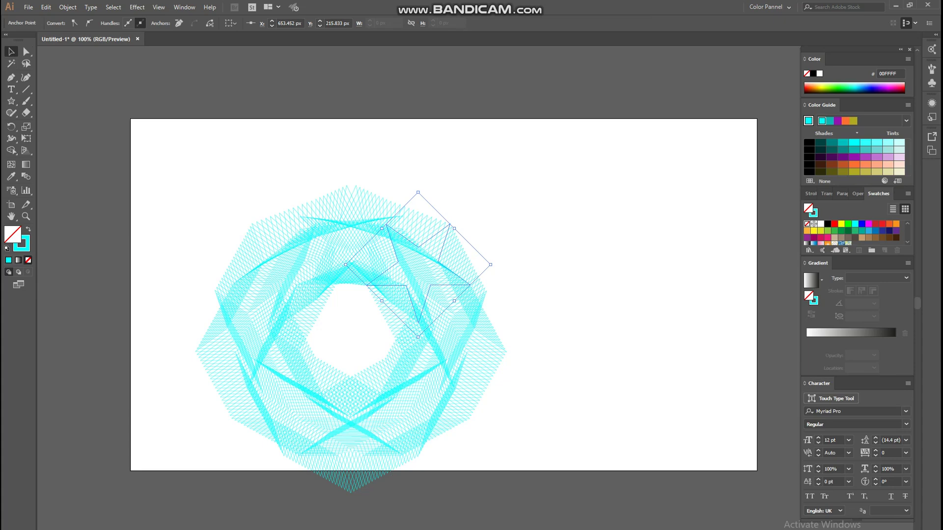
Step: Move the whole star blend up and to the right so it lies fully inside the artboard, and deselect it
key(ctrl+shift+a)
key(ctrl+minus)
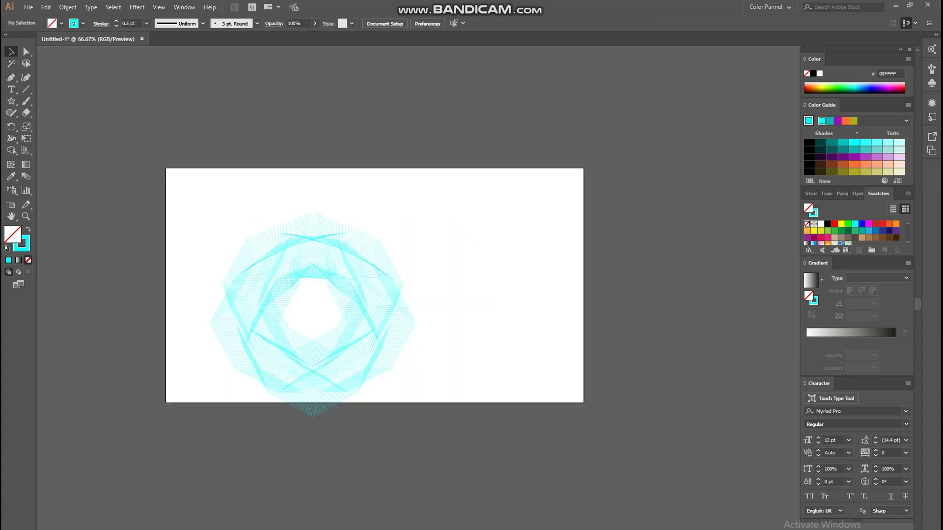
drag(435, 369, 482, 401)
drag(375, 325, 412, 291)
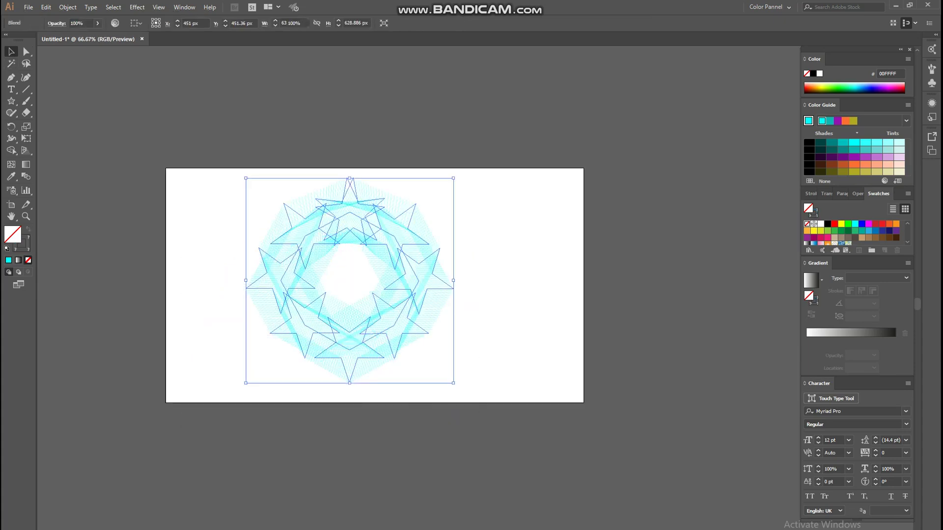
key(ctrl+shift+a)
key(ctrl+plus)
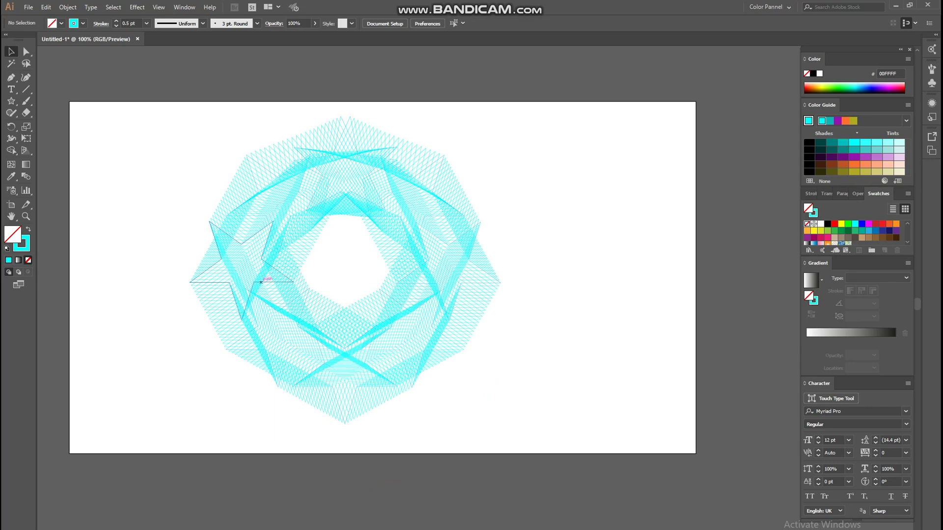